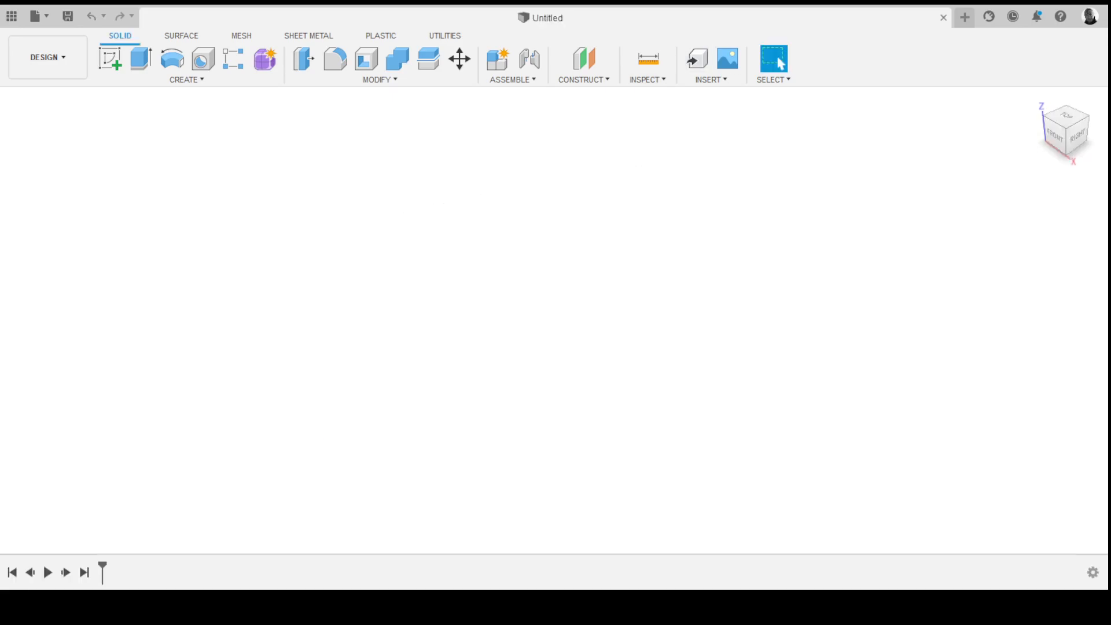
- Open the M4 - Surface modelling Spoon Example design from the data panel
click(11, 16)
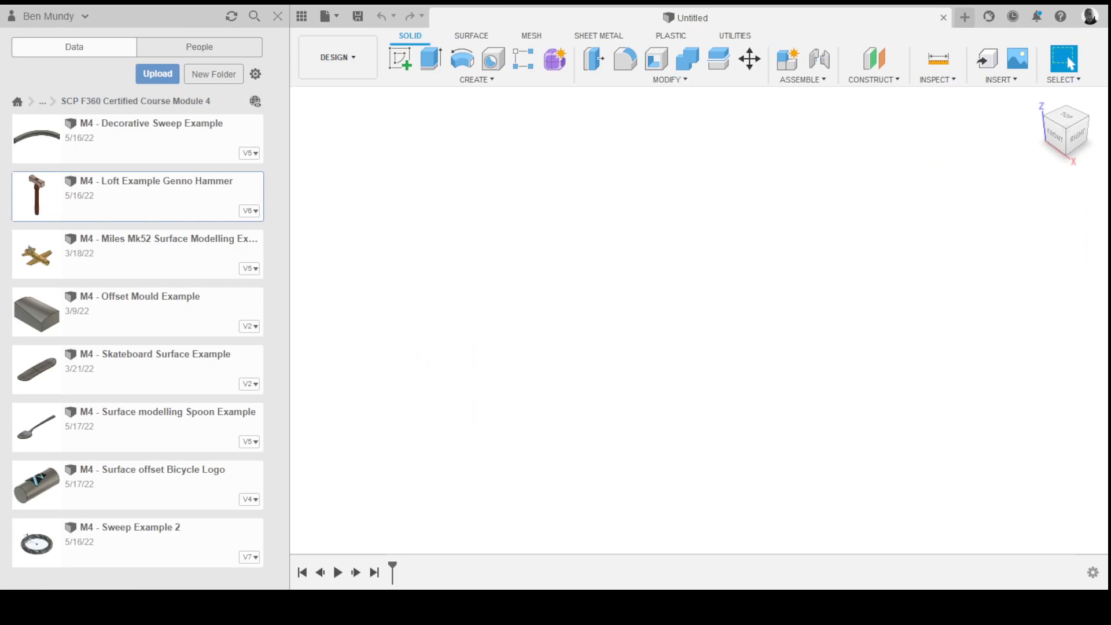
double_click(37, 426)
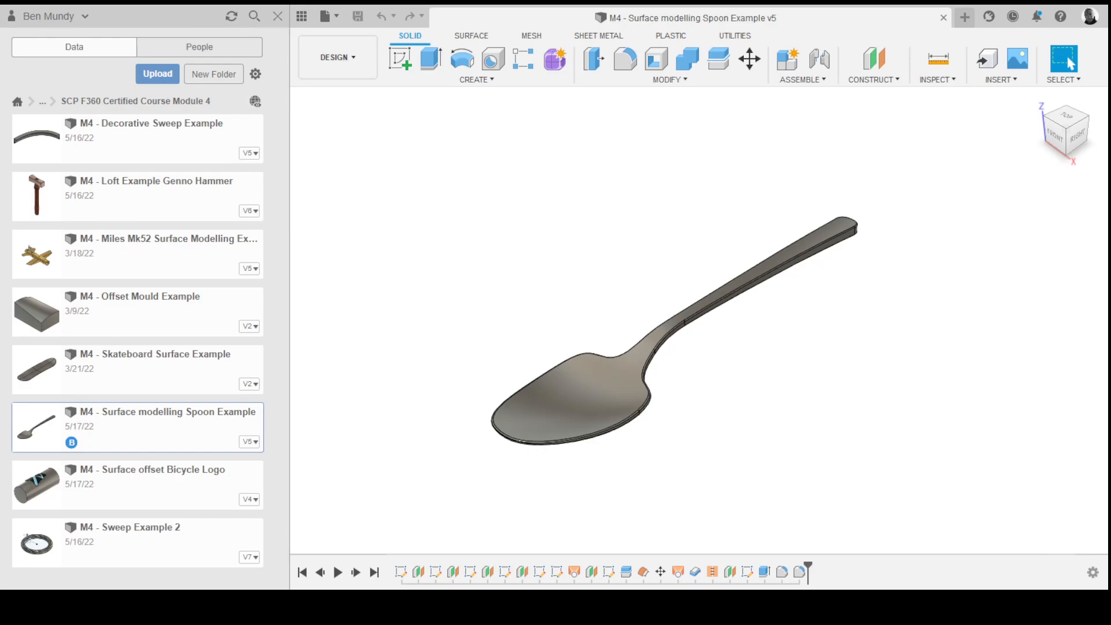
click(302, 17)
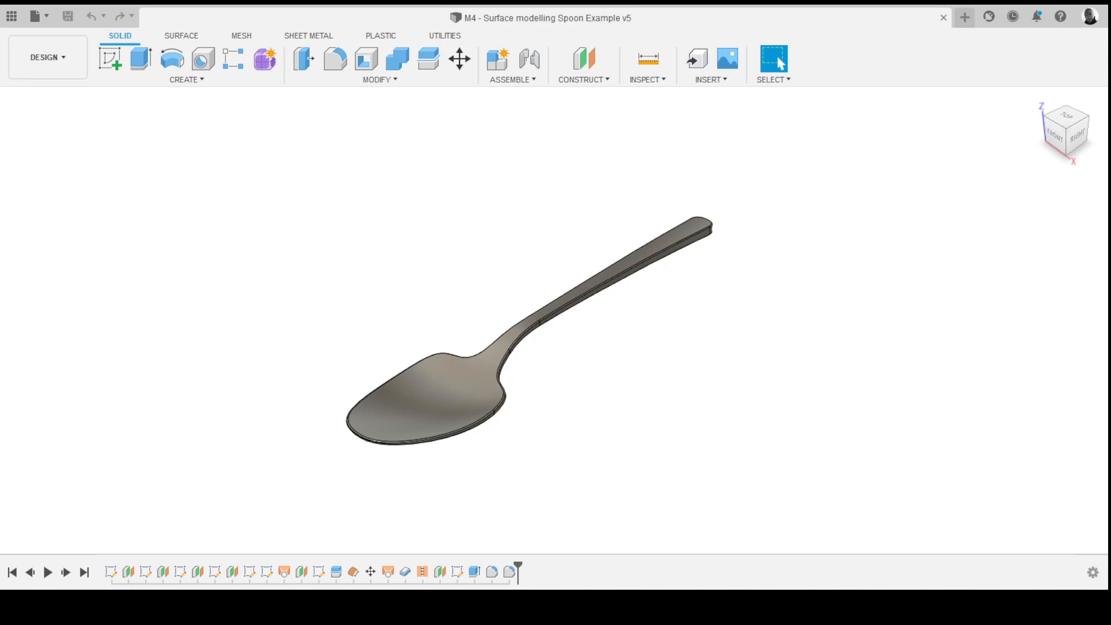
- Roll the timeline back to the early surface and orbit around the spoon's lofted surface to examine its shape
mouse_move(518, 566)
mouse_down()
mouse_move(276, 566)
mouse_move(293, 566)
mouse_up()
shift+middle_drag(552, 325, 590, 255)
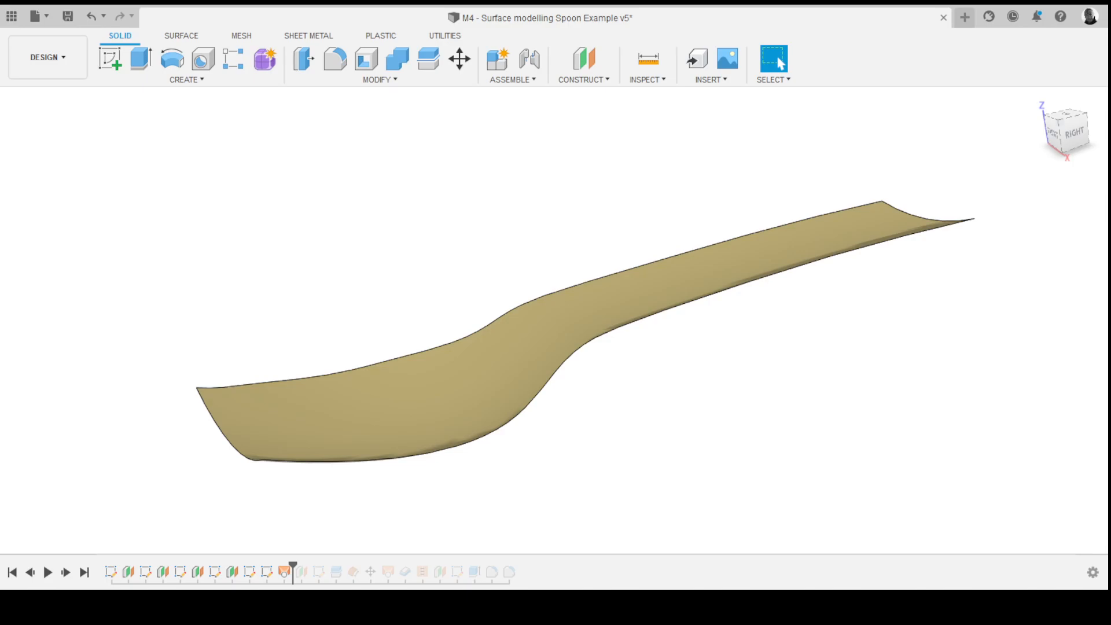
shift+middle_drag(553, 318, 526, 215)
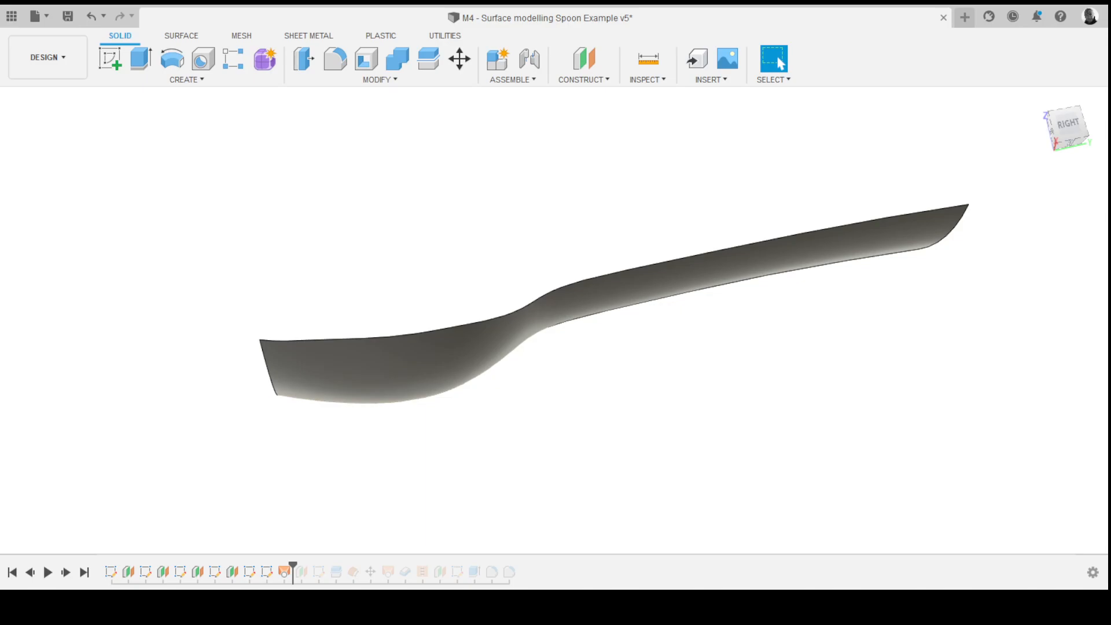
shift+middle_drag(579, 278, 683, 347)
scroll(580, 249, down, 2)
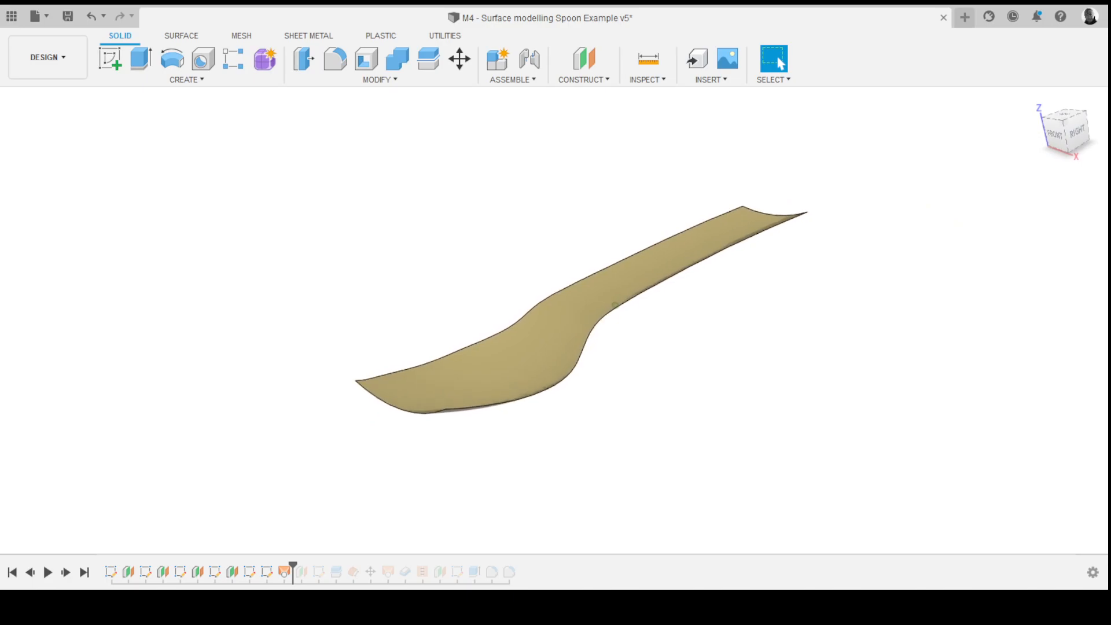
scroll(580, 249, up, 3)
shift+middle_drag(580, 249, 585, 267)
shift+middle_drag(630, 299, 616, 293)
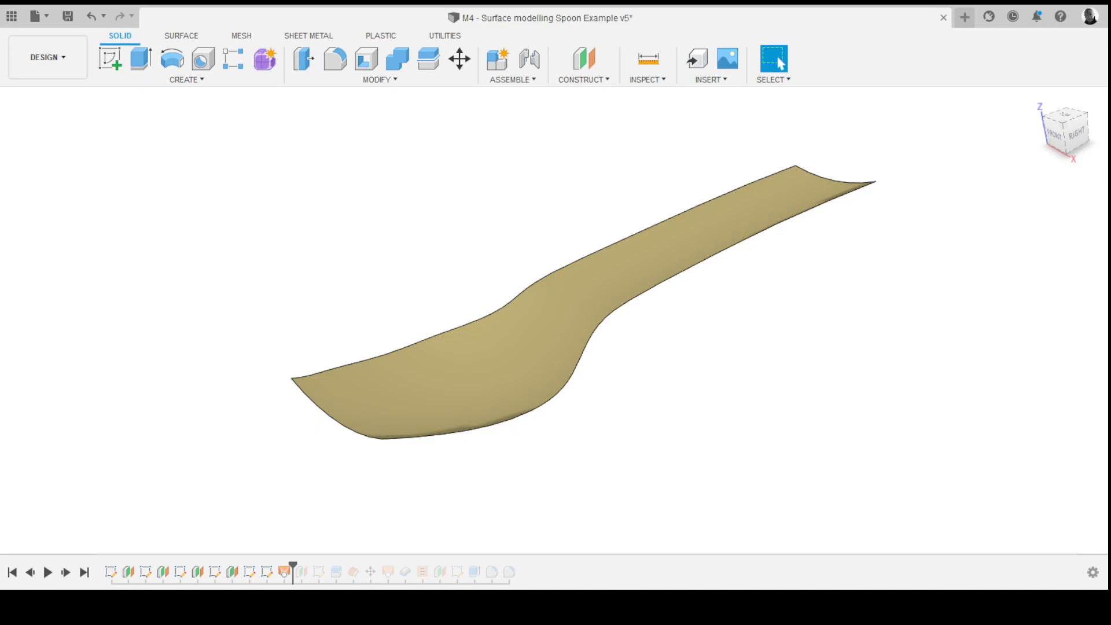
shift+middle_drag(625, 296, 553, 320)
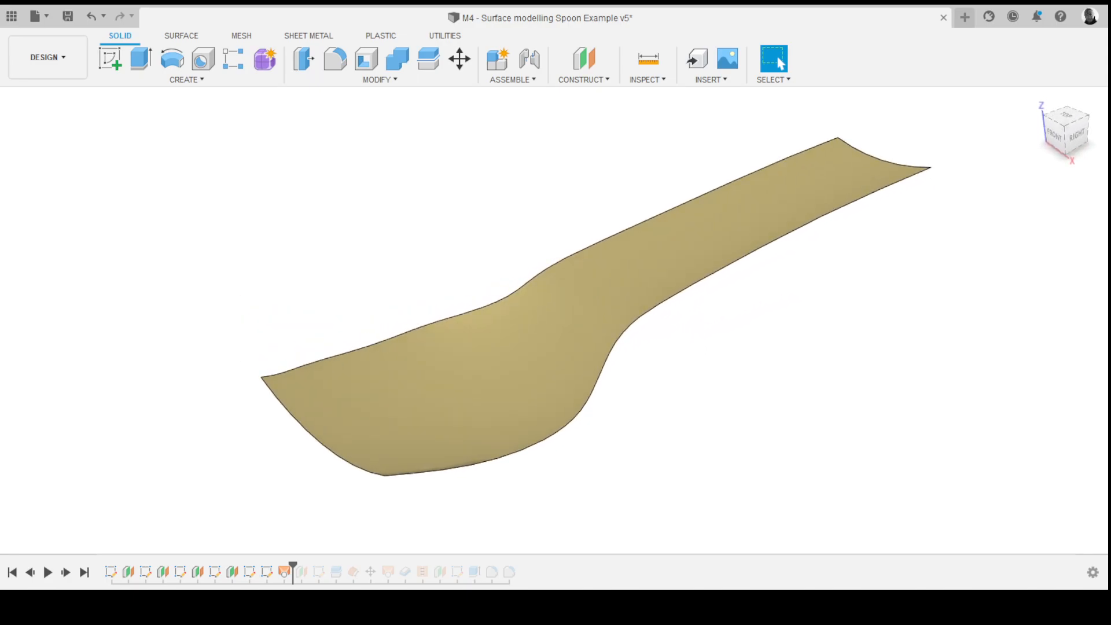
shift+middle_drag(552, 320, 657, 315)
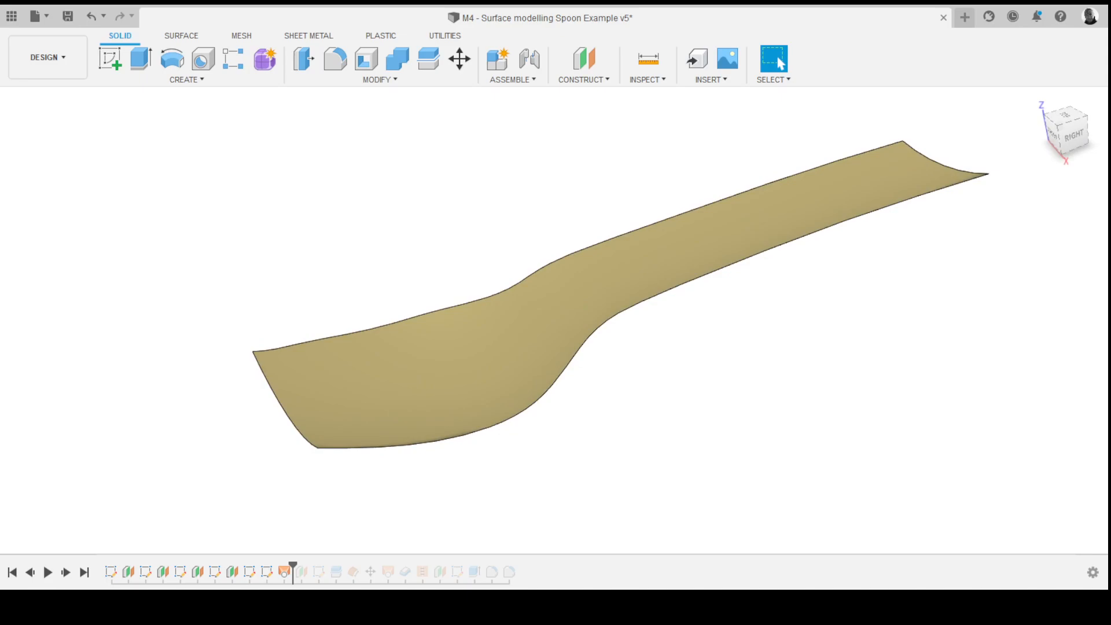
shift+middle_drag(554, 320, 583, 314)
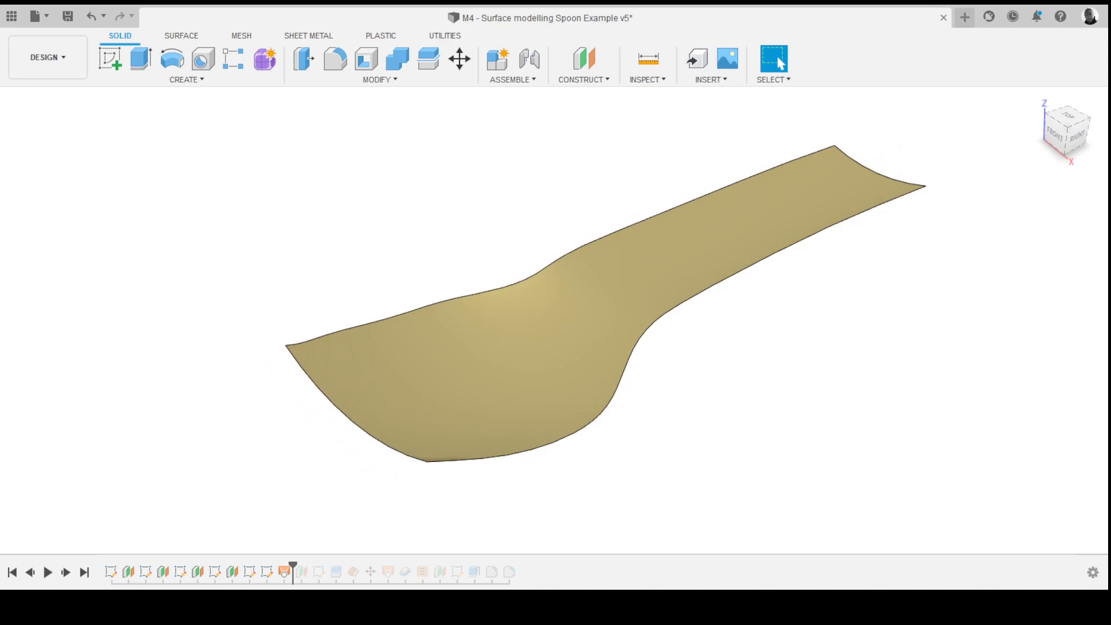
shift+middle_drag(554, 320, 574, 315)
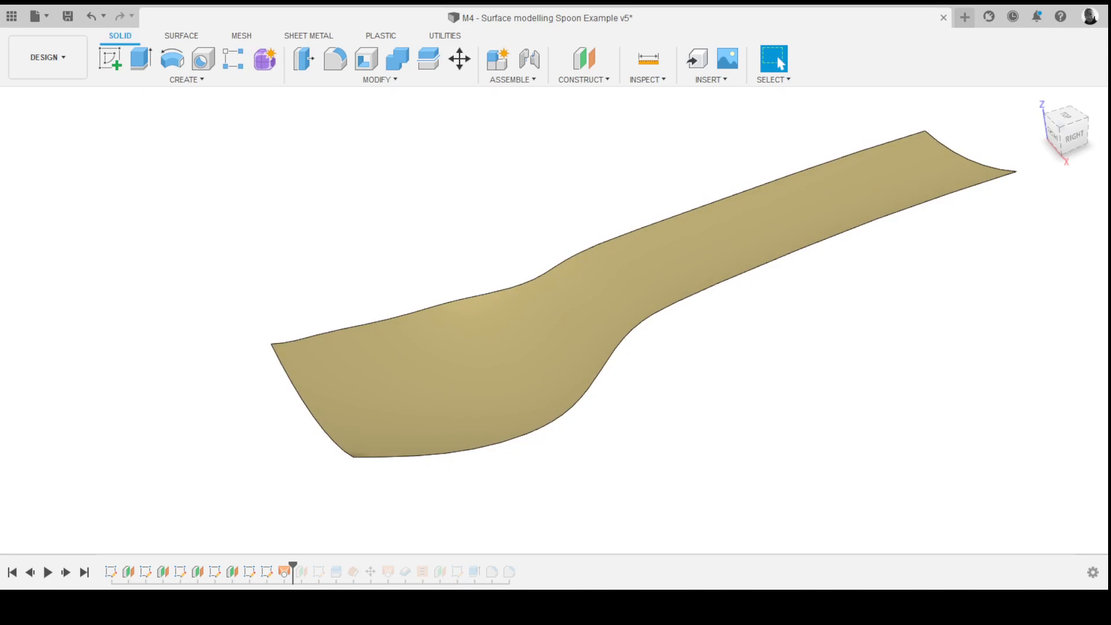
shift+middle_drag(575, 315, 578, 314)
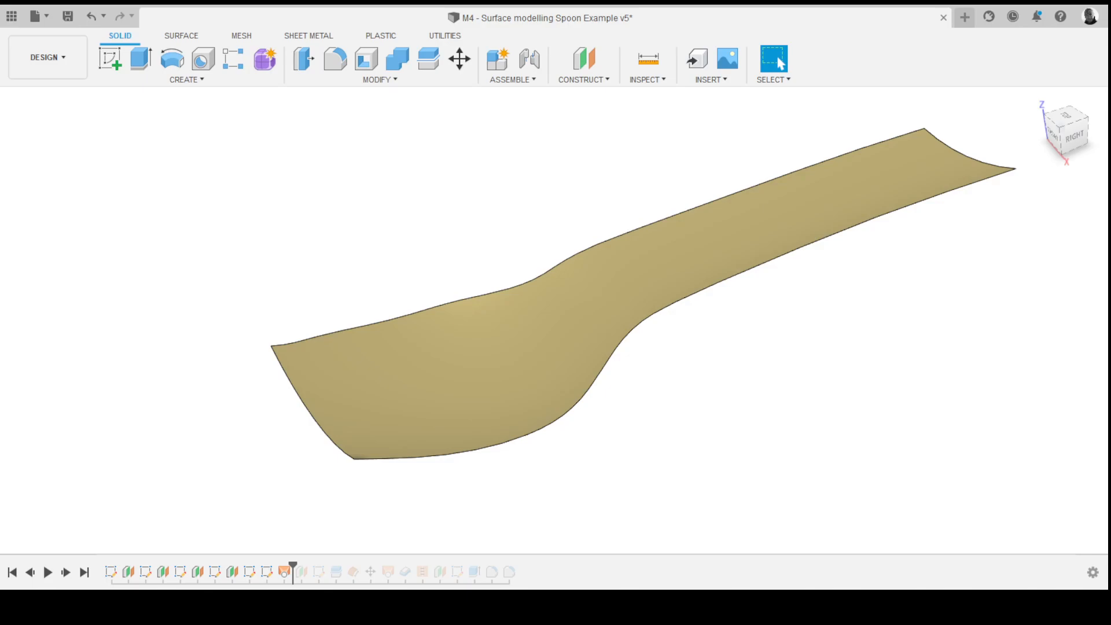
shift+middle_drag(553, 322, 475, 295)
shift+middle_drag(605, 337, 674, 292)
shift+middle_drag(579, 313, 555, 293)
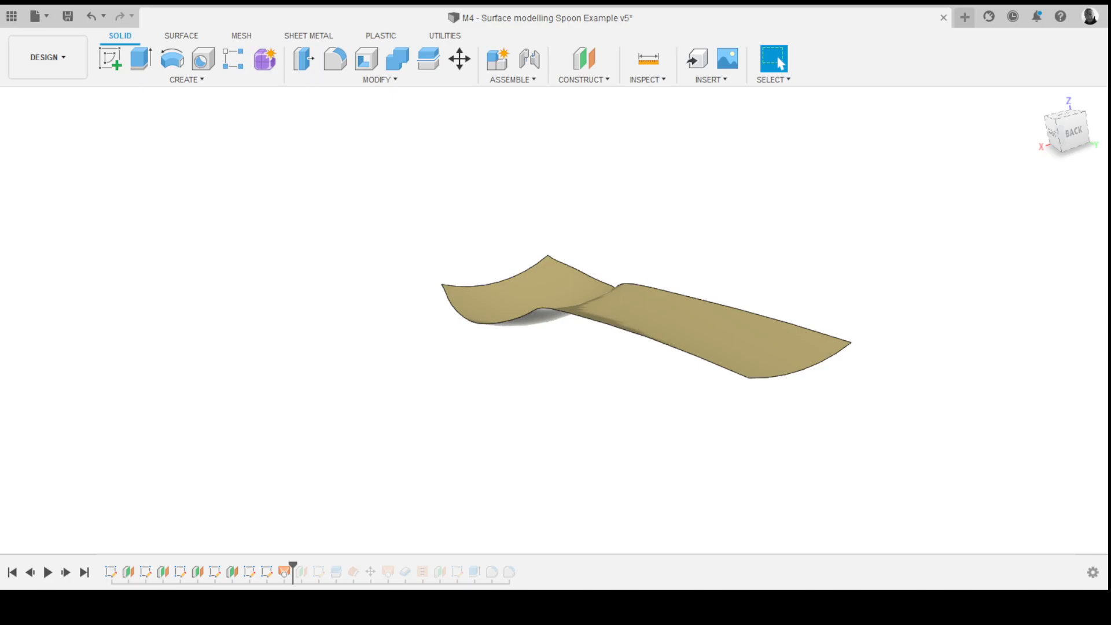
shift+middle_drag(556, 292, 509, 295)
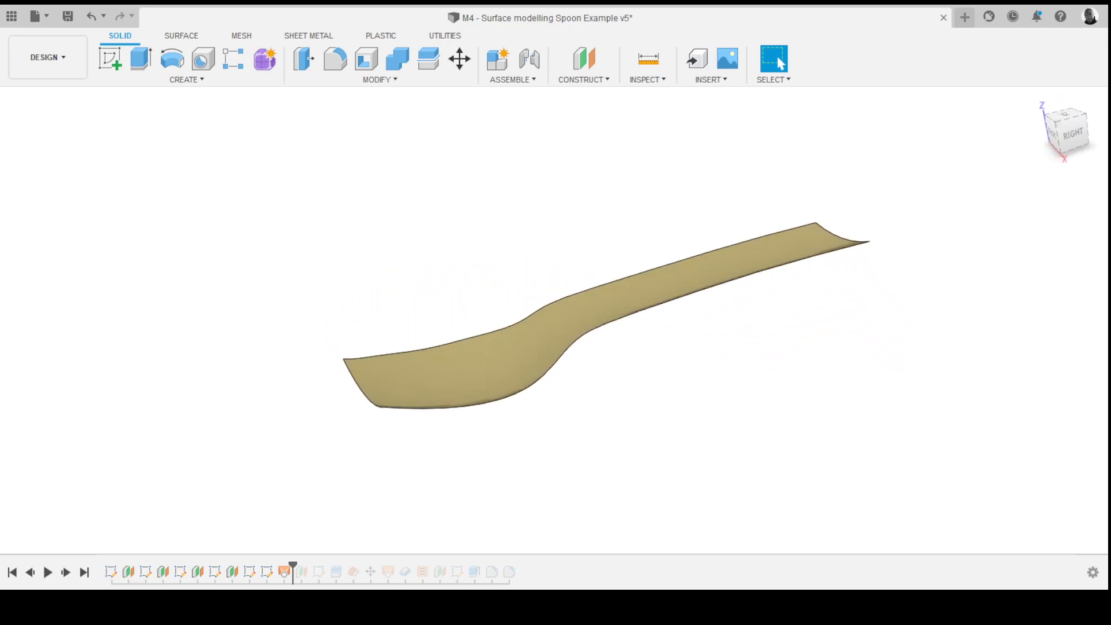
mouse_move(585, 315)
shift+middle_down()
mouse_move(646, 319)
mouse_move(625, 322)
shift+middle_up()
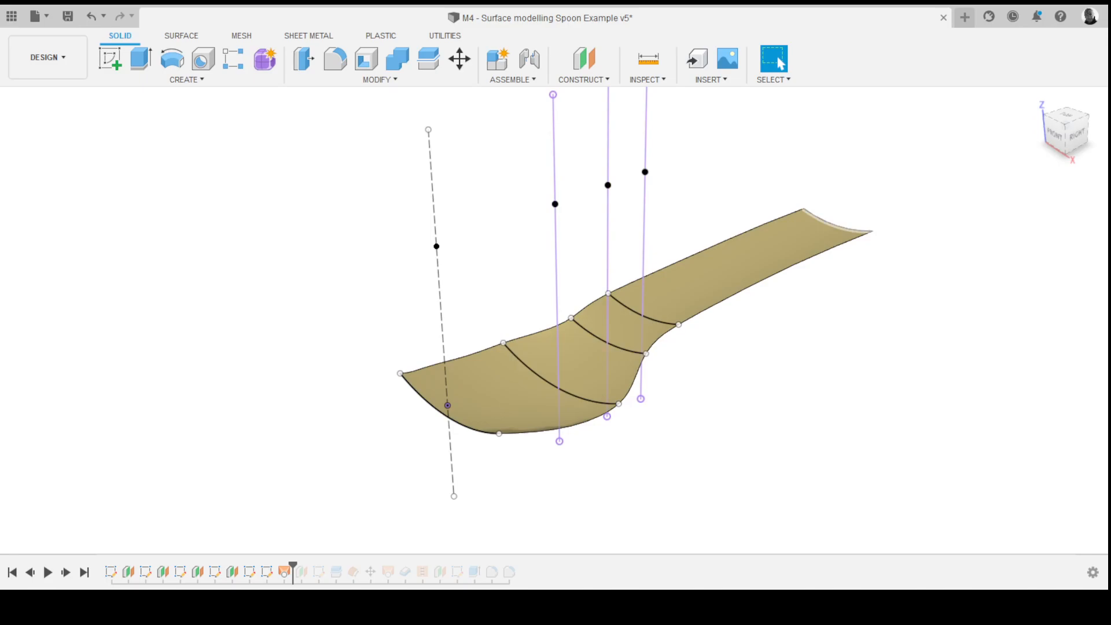
mouse_move(557, 321)
shift+middle_down()
mouse_move(492, 307)
mouse_move(570, 336)
mouse_move(547, 324)
shift+middle_up()
scroll(547, 332, up, 4)
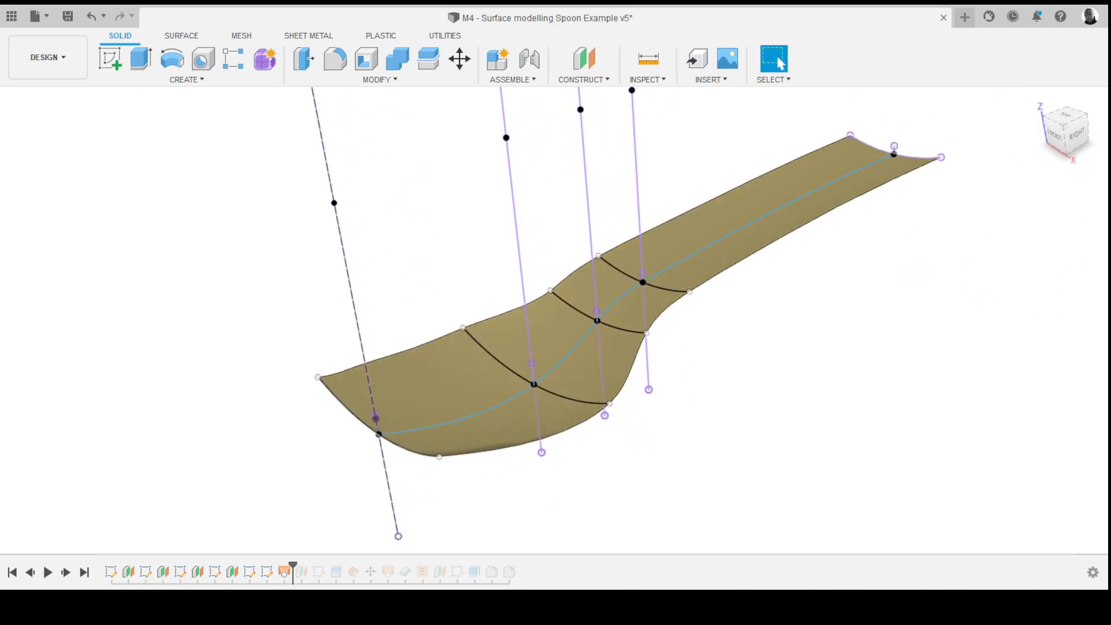
- Select the loft's section curves and centre rail to inspect them, then open the first sketch for editing
click(398, 446)
click(555, 394)
click(616, 329)
click(661, 288)
click(916, 158)
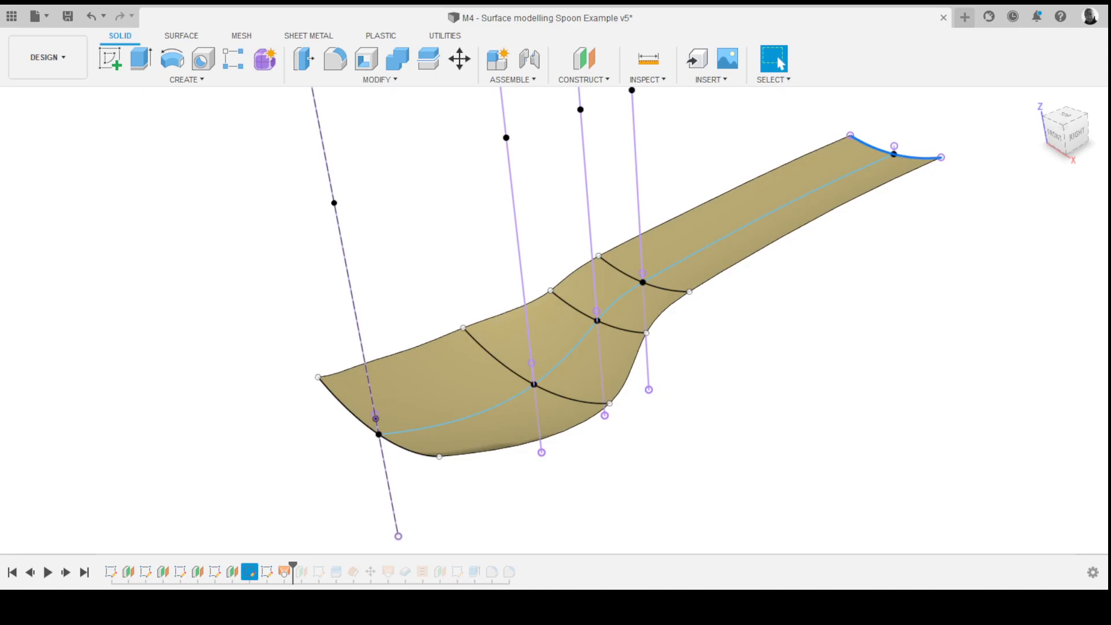
click(770, 215)
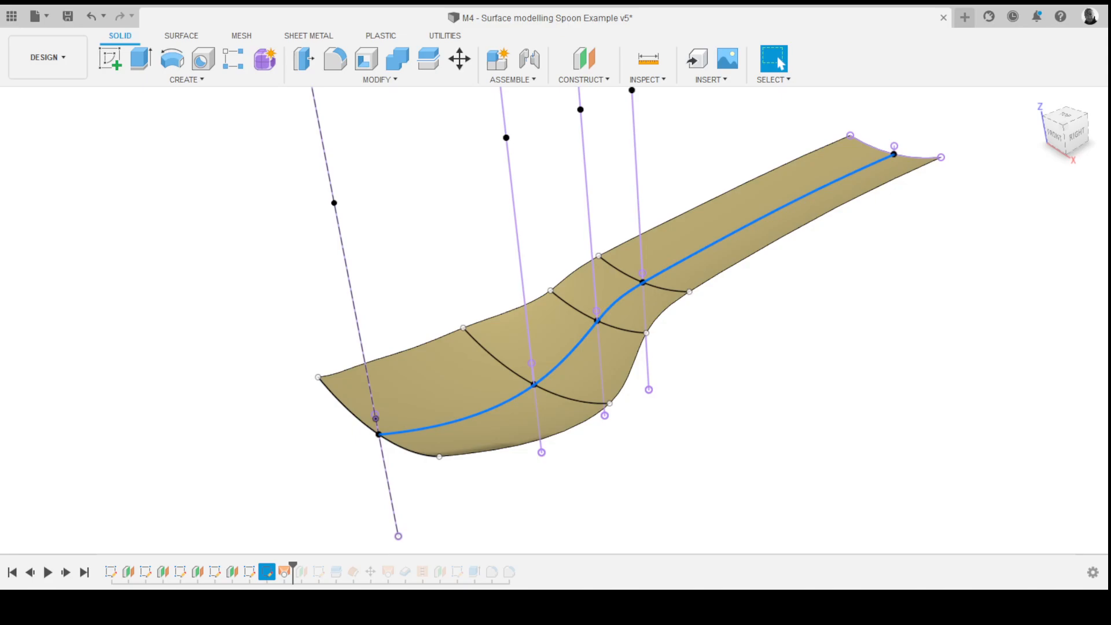
shift+middle_drag(555, 313, 602, 288)
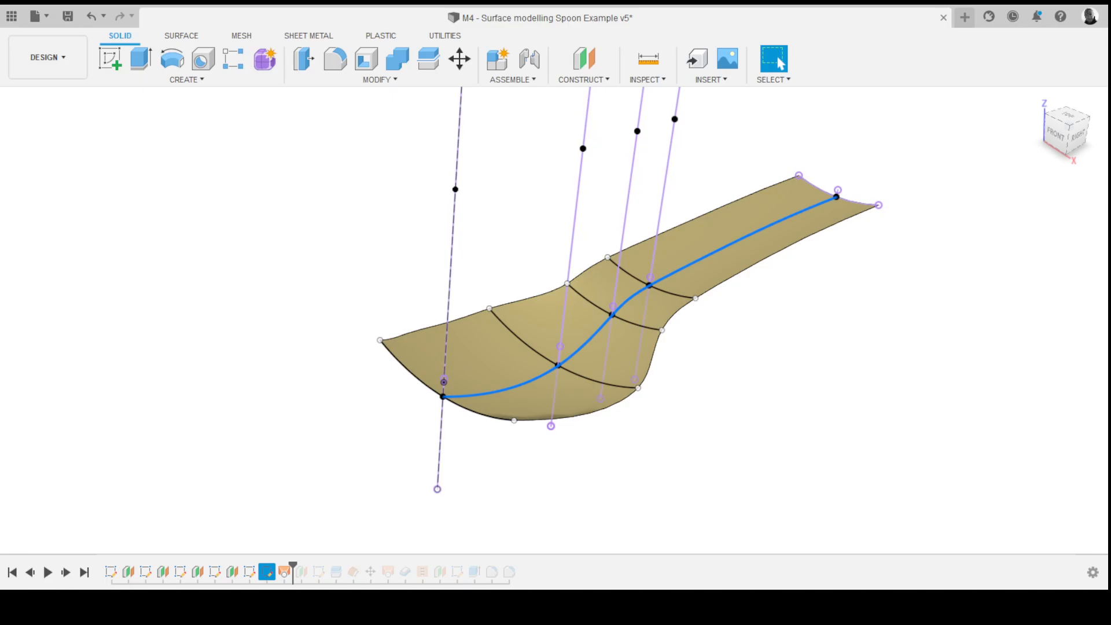
click(111, 572)
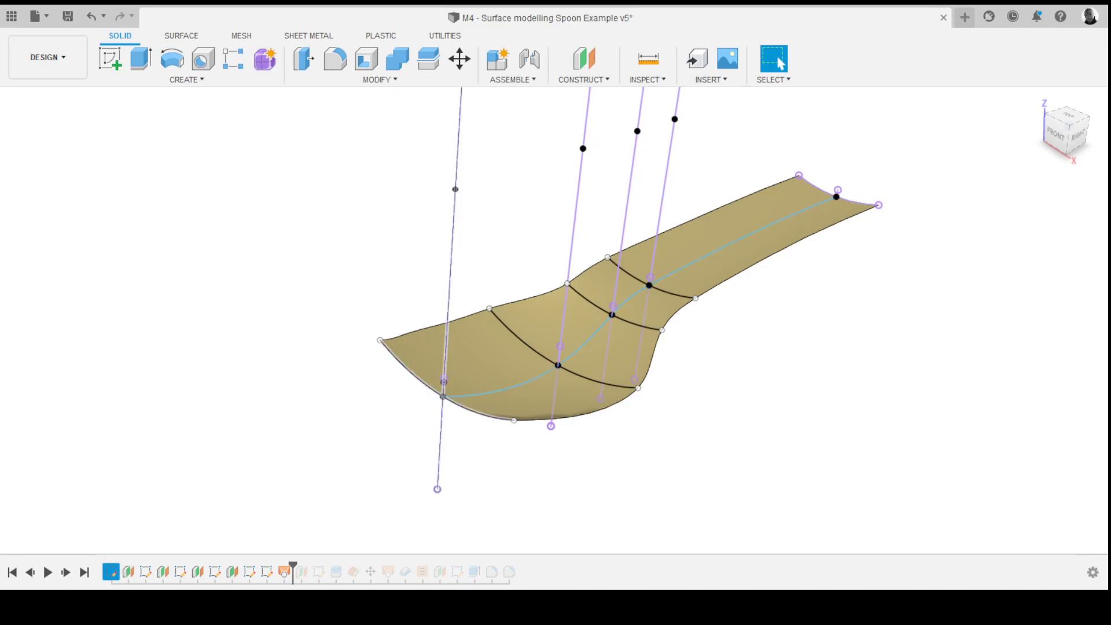
double_click(111, 572)
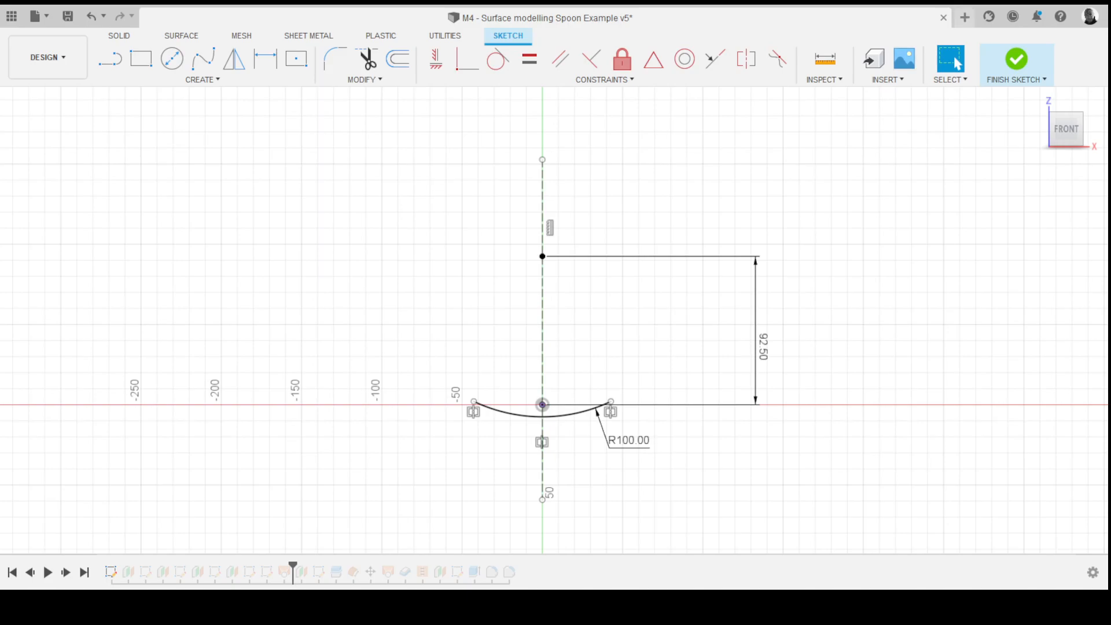
- Start a new design and create a sketch on the front plane
click(965, 16)
click(110, 59)
click(580, 273)
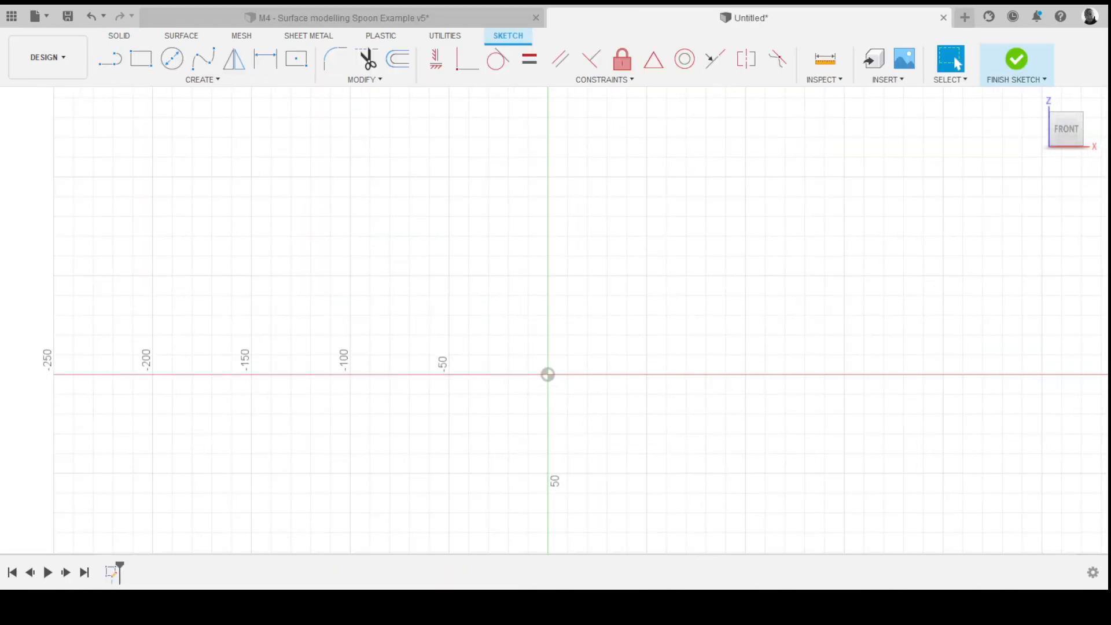
- Draw a vertical line about 90 mm up from the origin and convert it to a construction line
key(l)
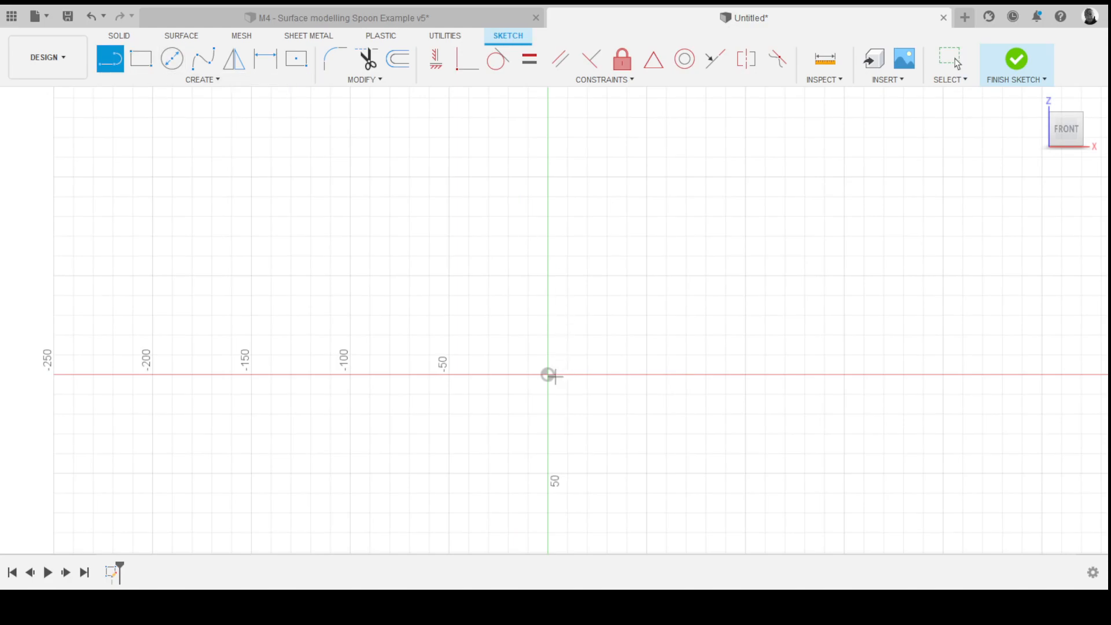
click(548, 375)
click(547, 187)
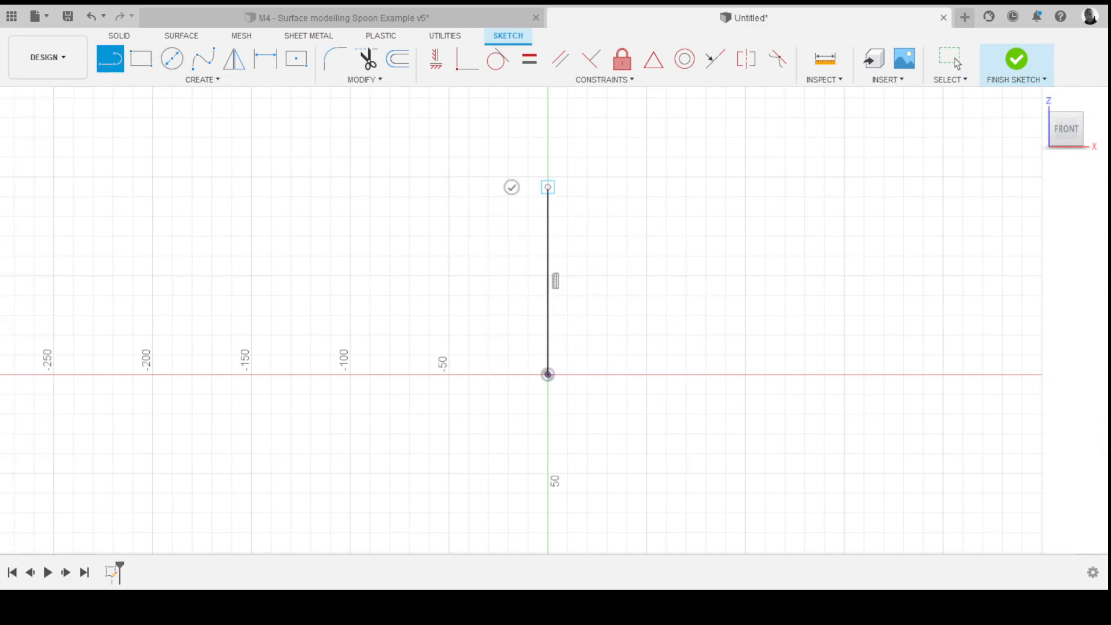
key(Escape)
click(548, 280)
key(x)
key(Escape)
- Dimension the construction line's length to 92.5 mm
key(d)
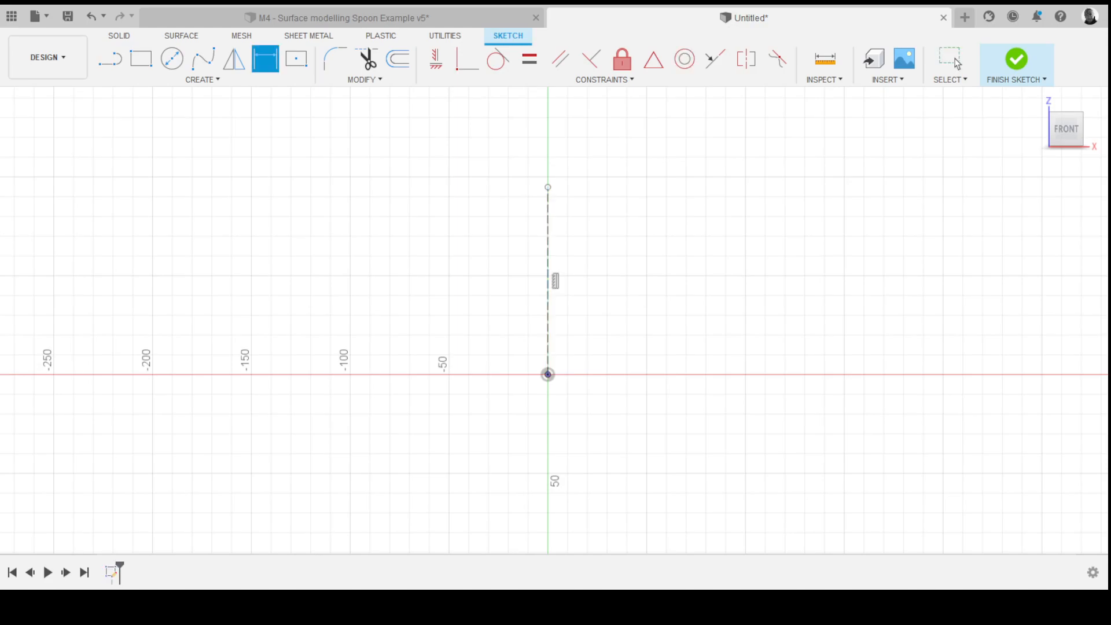
click(548, 258)
click(693, 259)
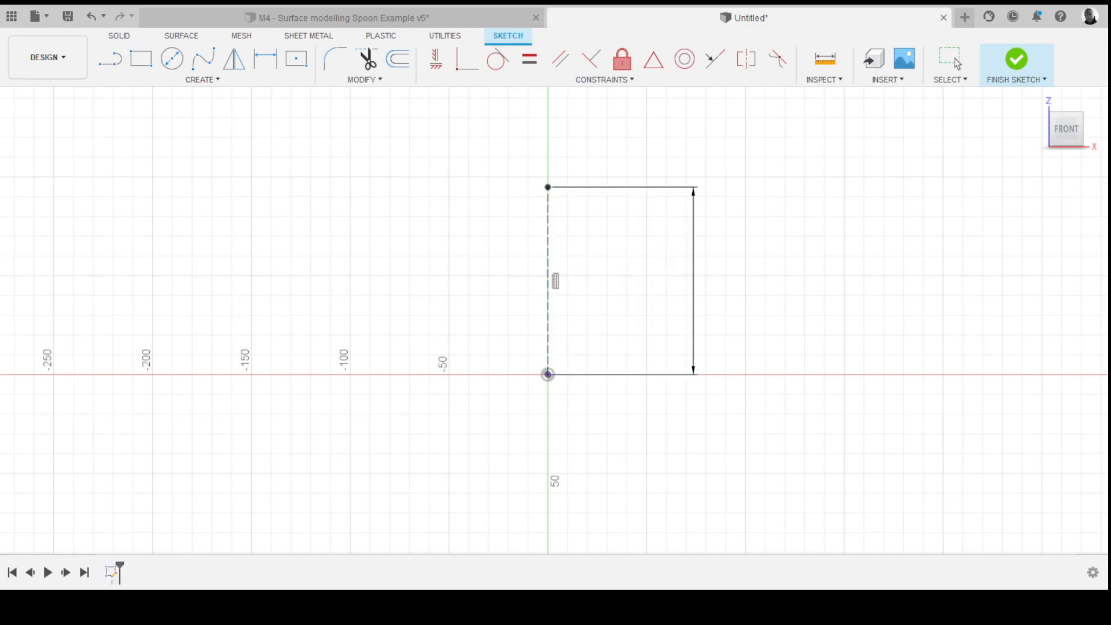
text(92.5)
key(Return)
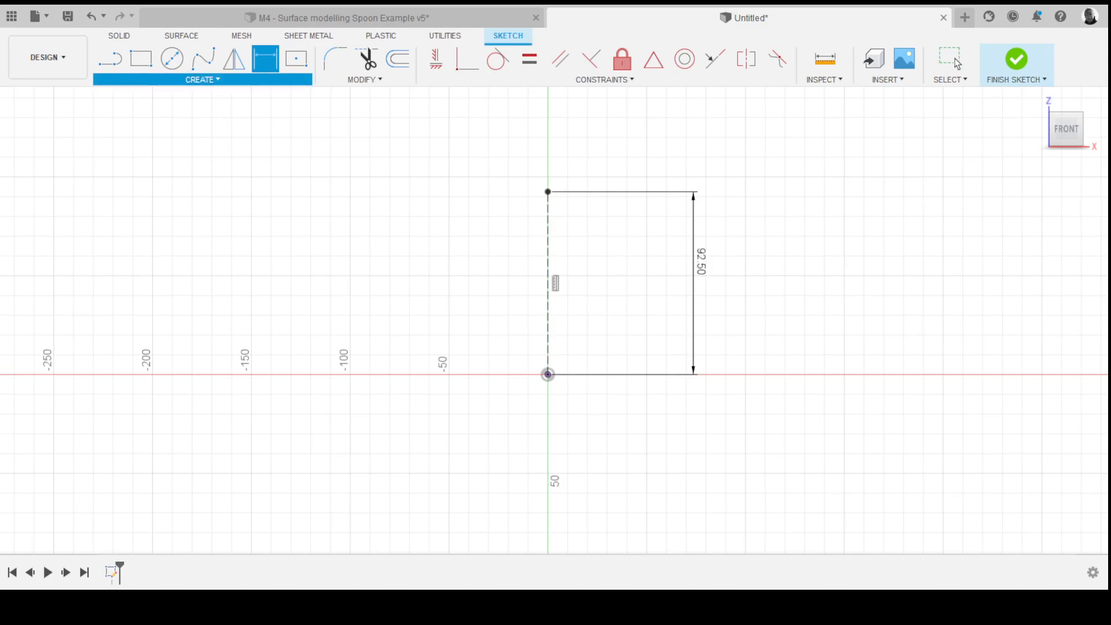
key(Escape)
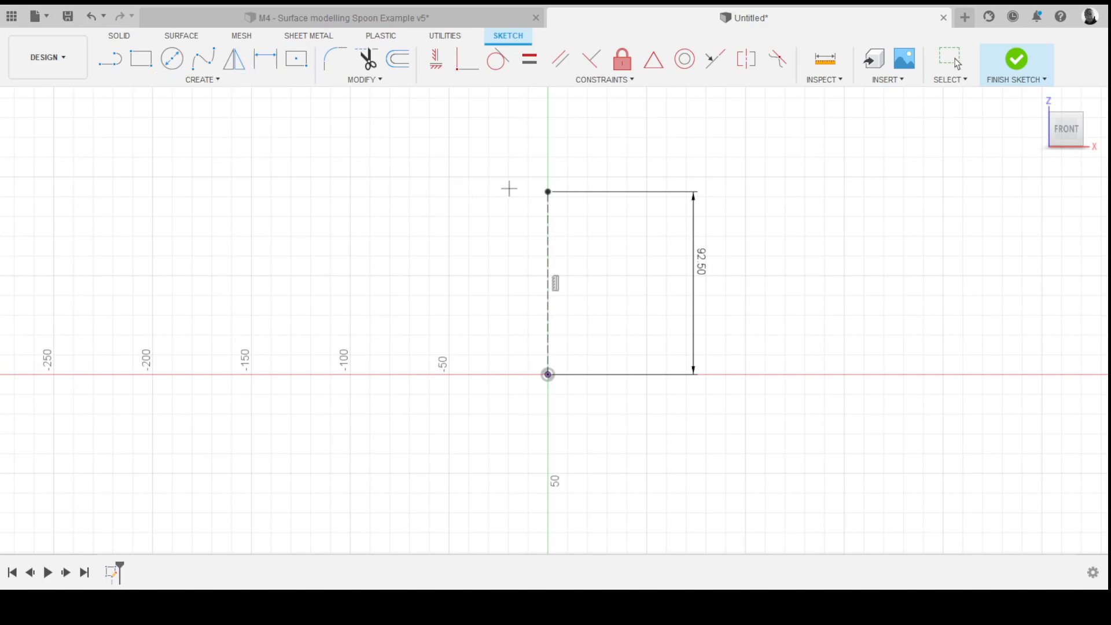
- Draw a three-point arc dipping below the origin and dimension its radius to 100 mm
click(548, 192)
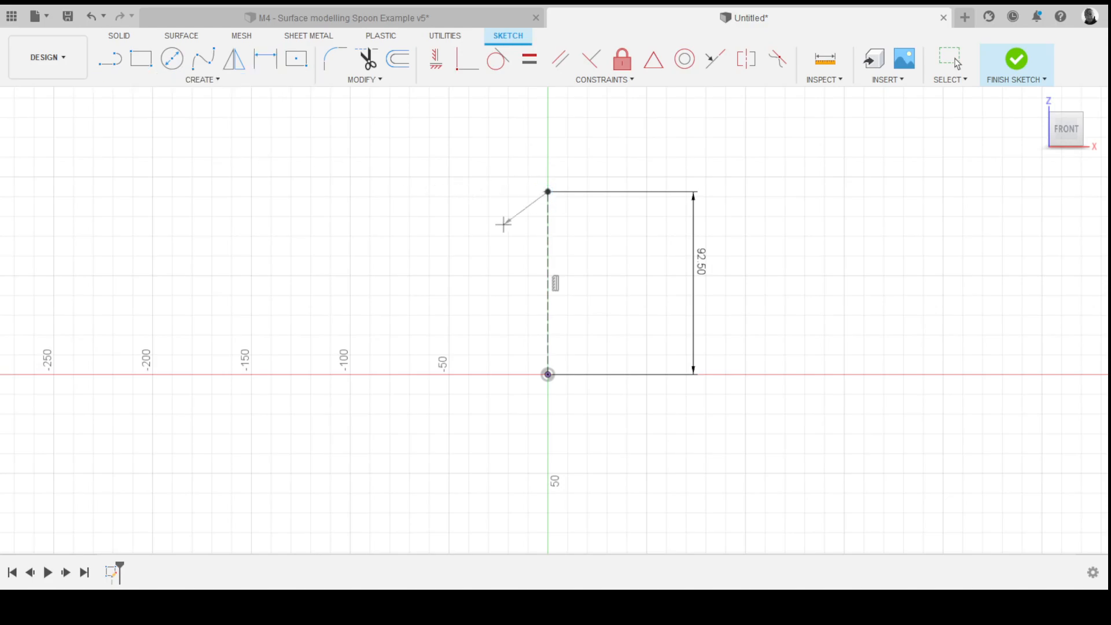
click(440, 375)
drag(440, 376, 747, 373)
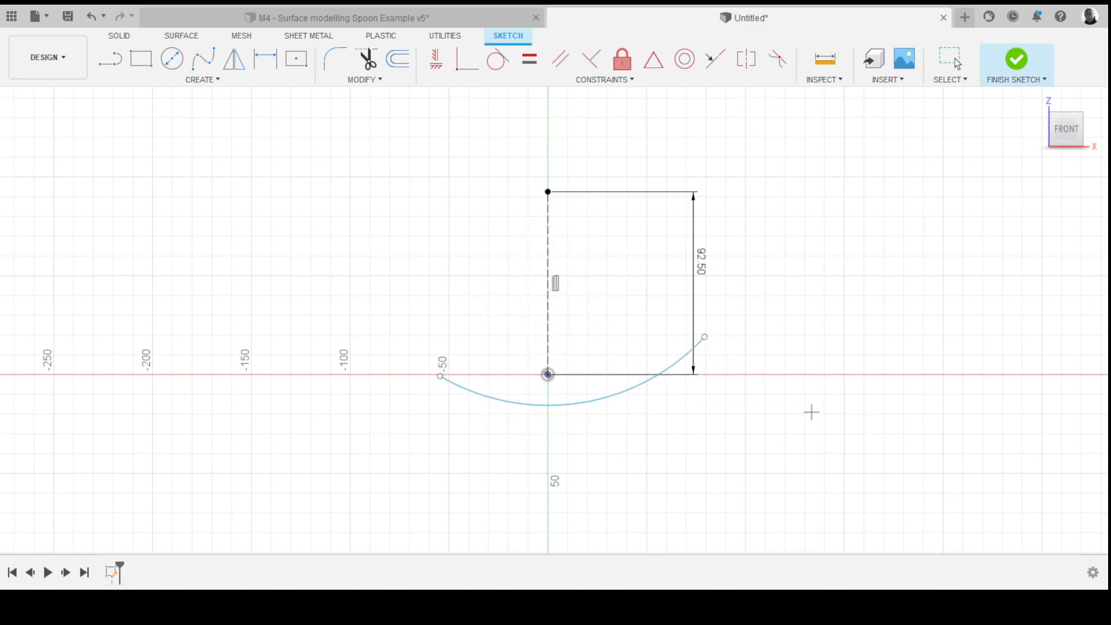
key(d)
click(654, 380)
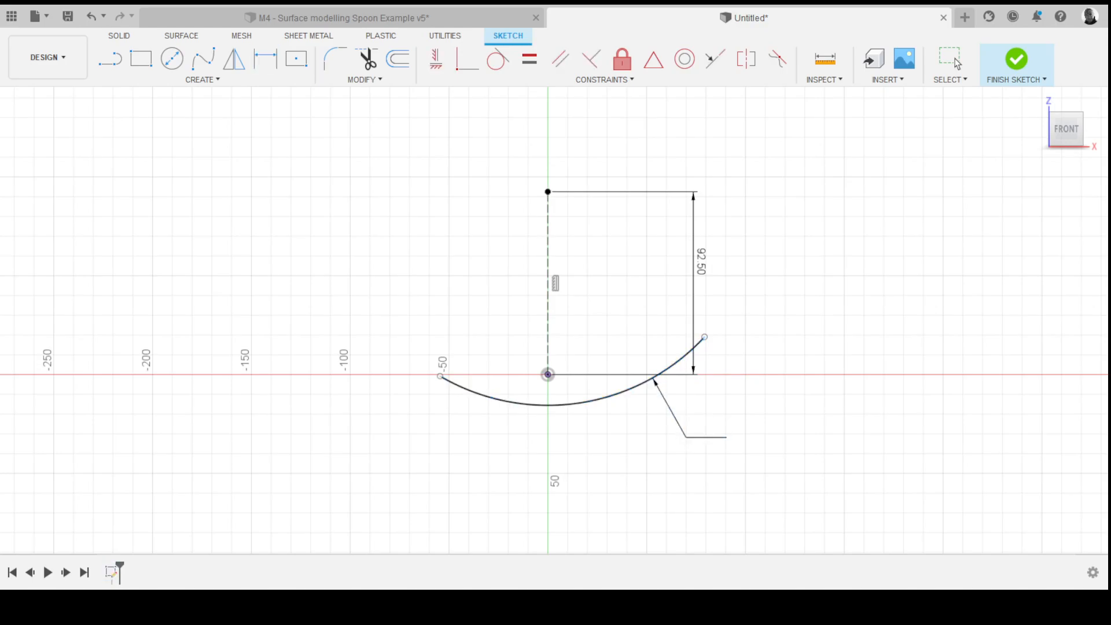
key(Return)
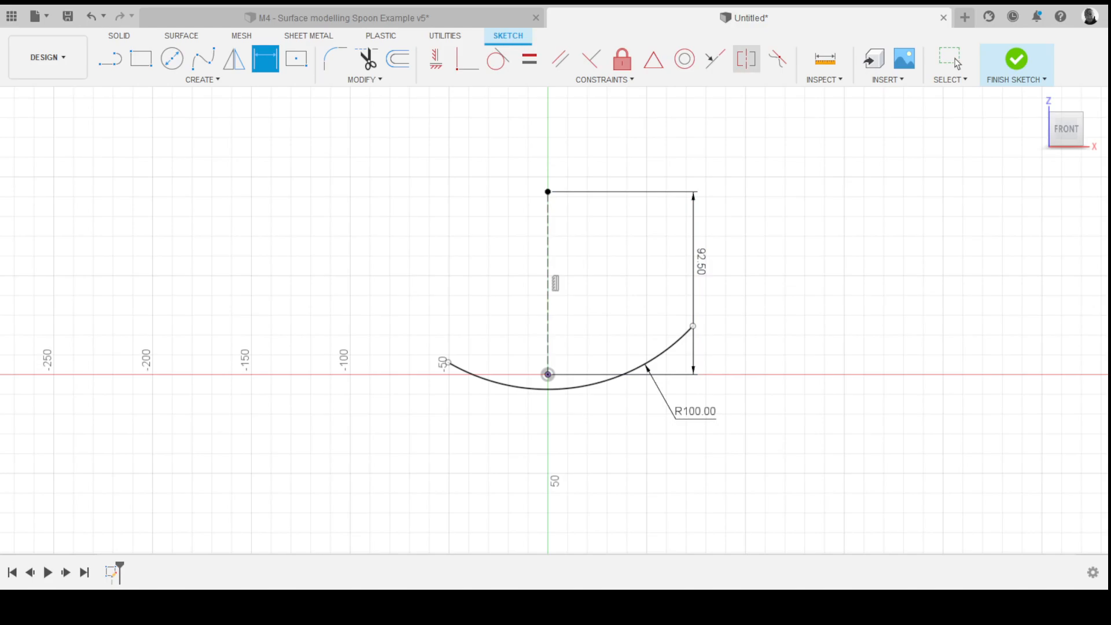
- Make the arc's endpoints symmetric about the construction line and drag them onto the horizontal axis
click(747, 58)
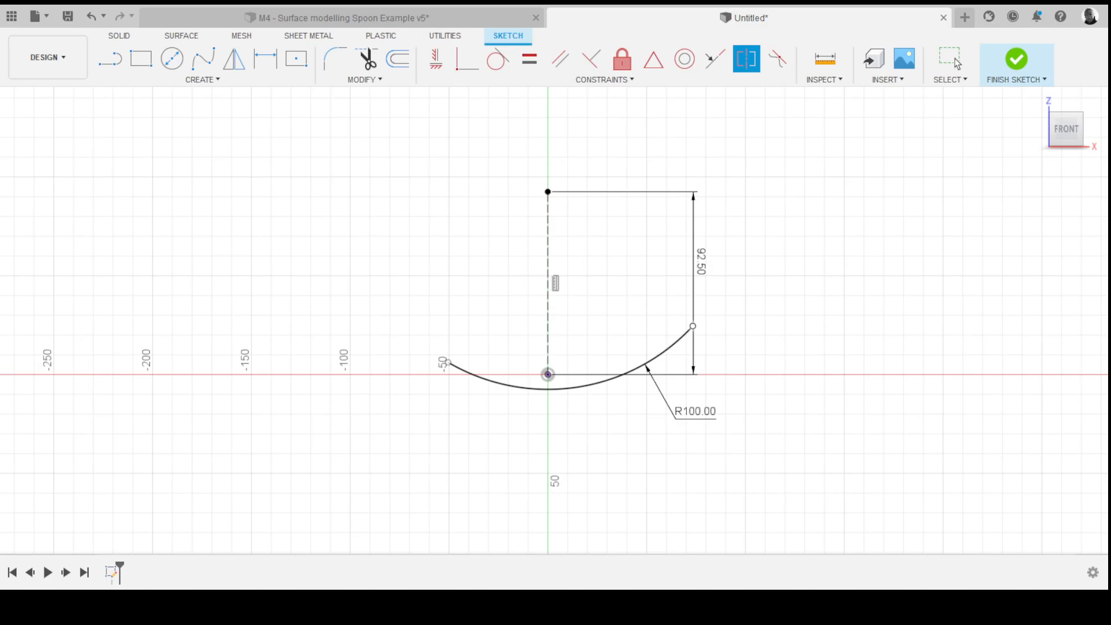
click(693, 326)
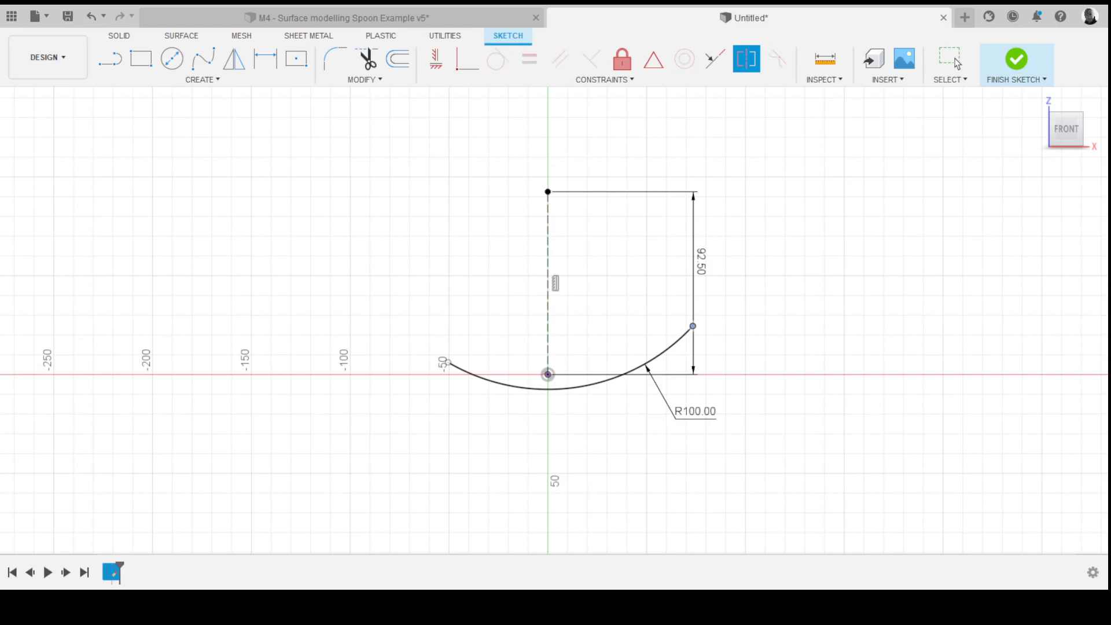
click(448, 363)
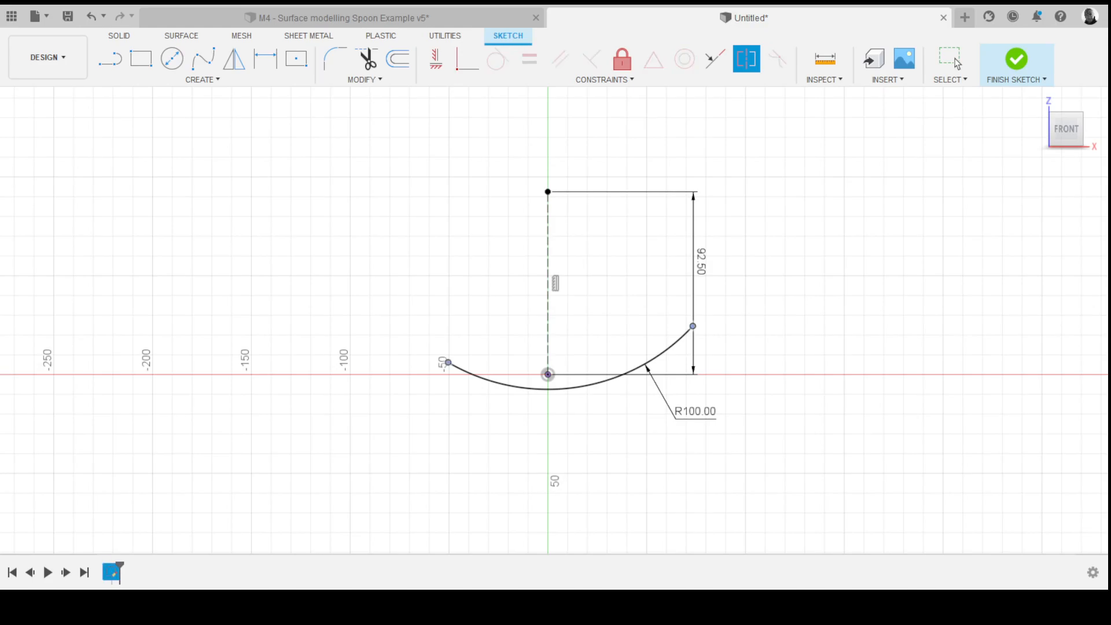
click(548, 272)
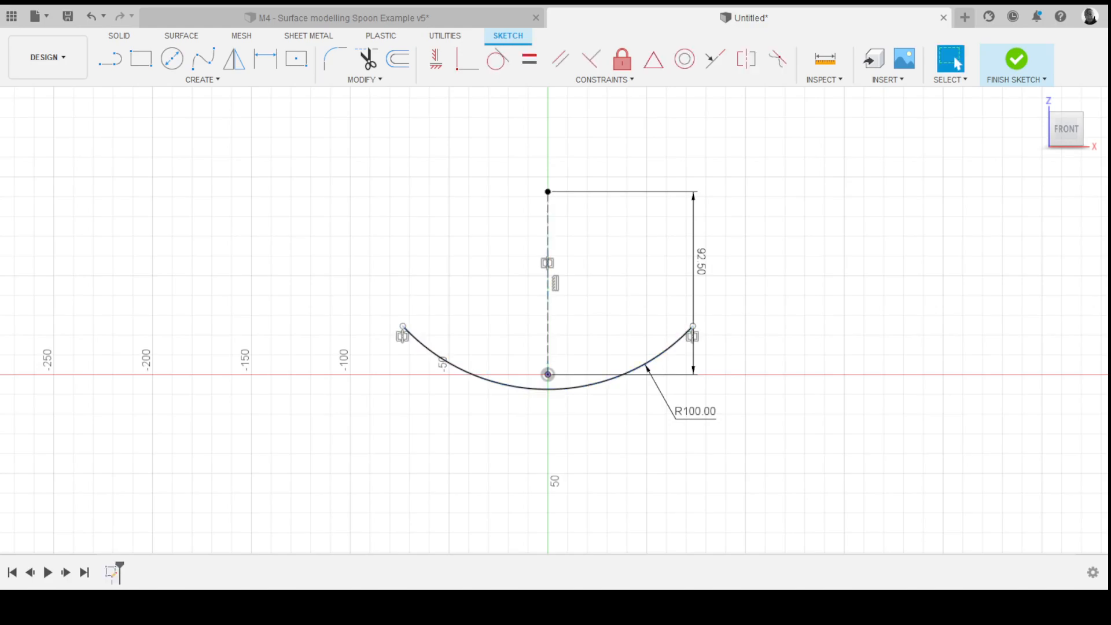
drag(693, 325, 632, 370)
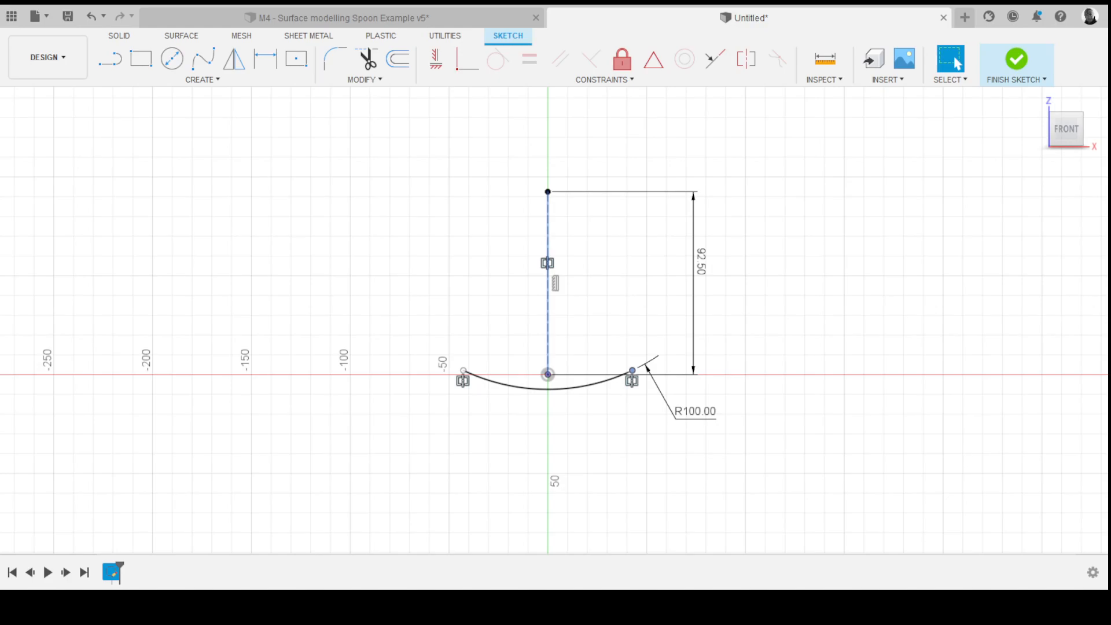
- Undo the last two changes and reapply a symmetric constraint to the arc's endpoints about the vertical construction line
key(ctrl+z)
key(ctrl+z)
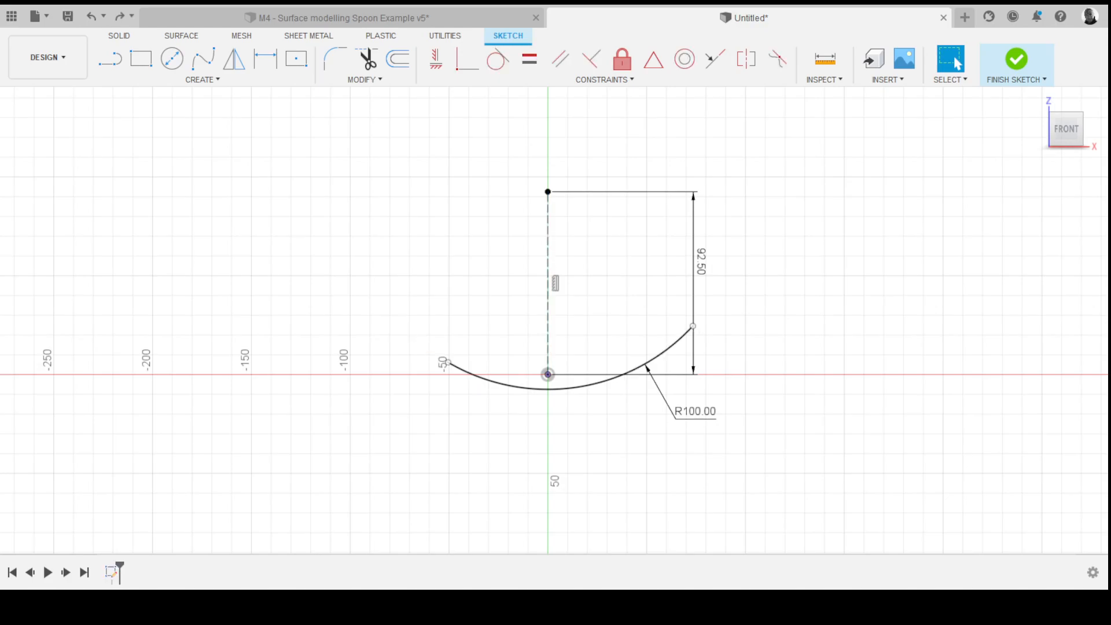
click(747, 60)
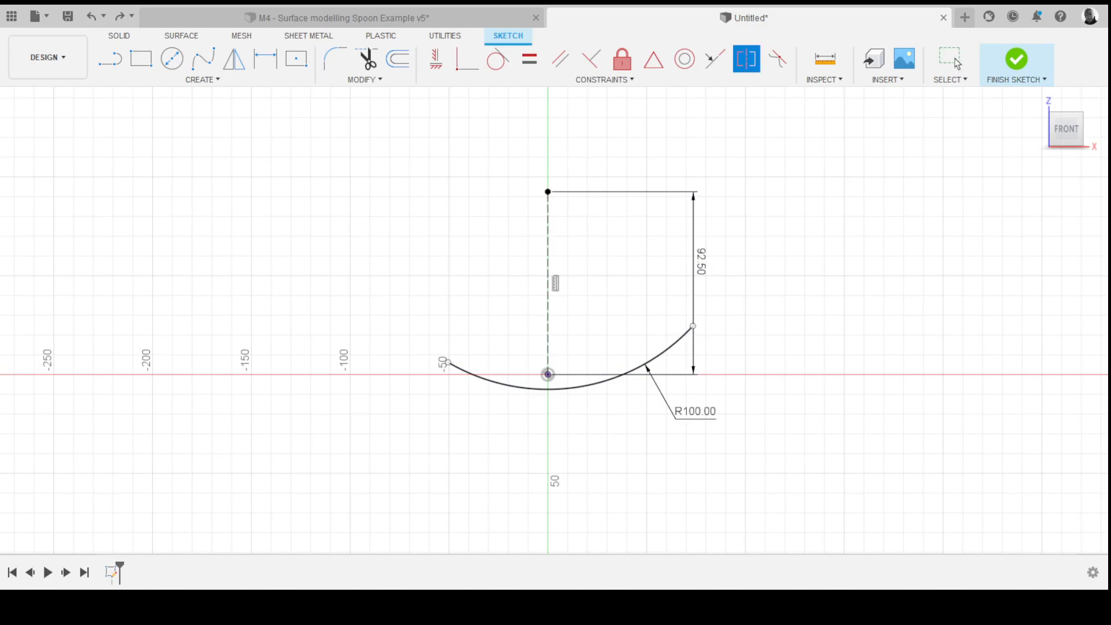
click(448, 363)
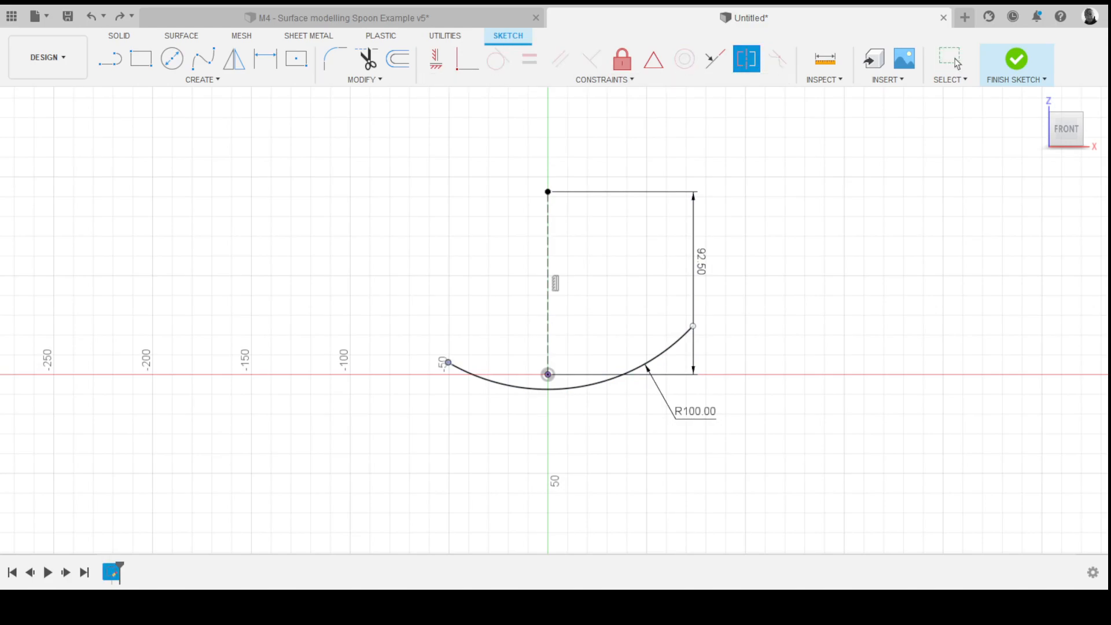
click(693, 326)
click(548, 272)
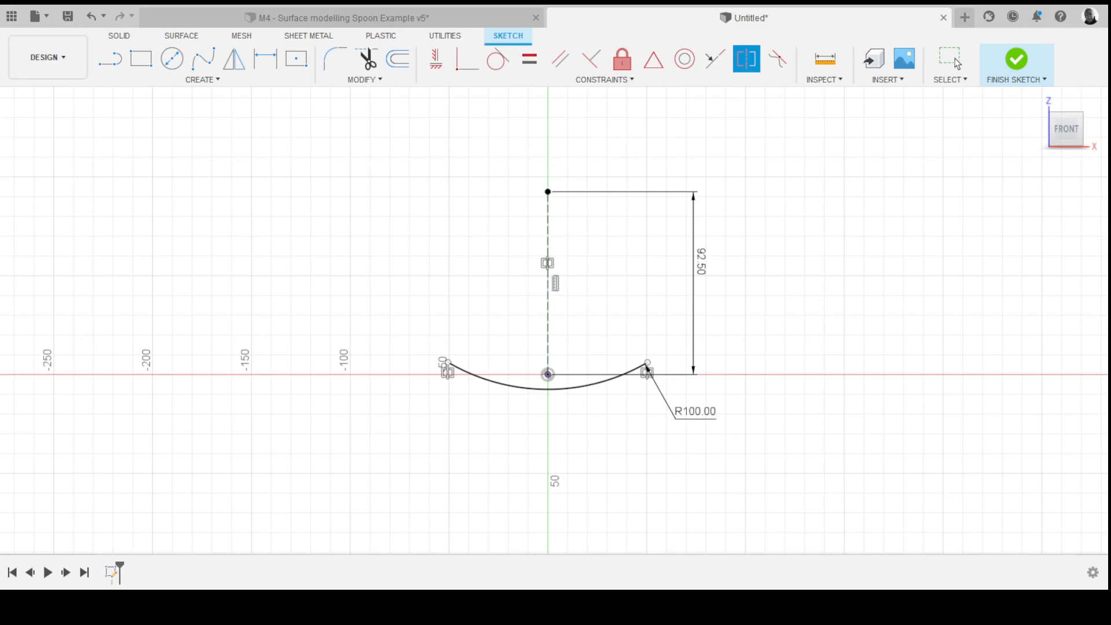
key(d)
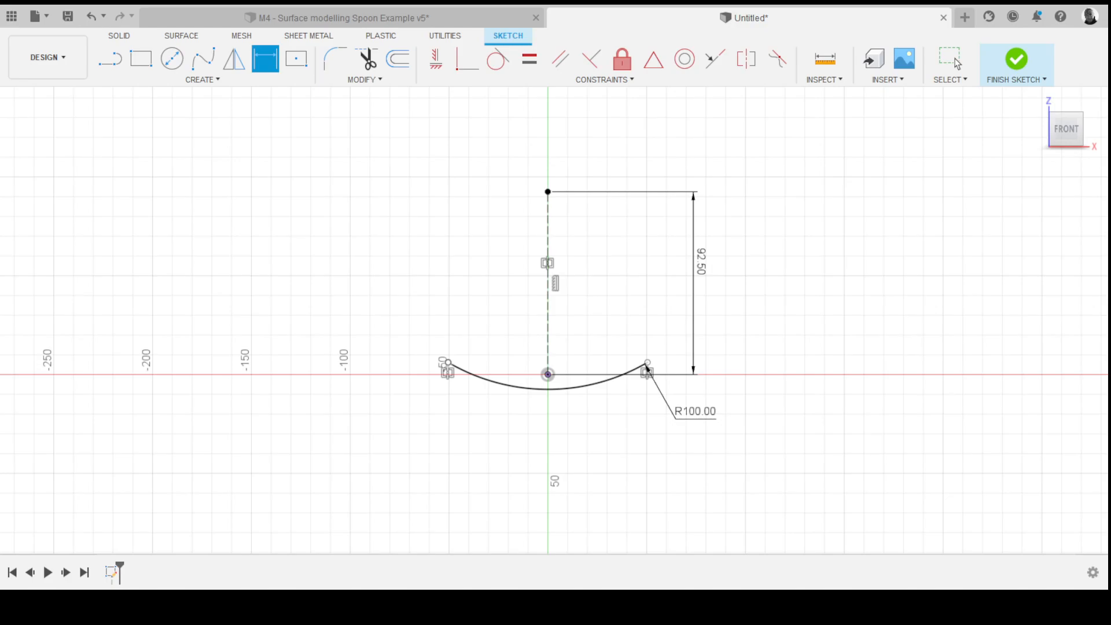
click(549, 347)
click(448, 363)
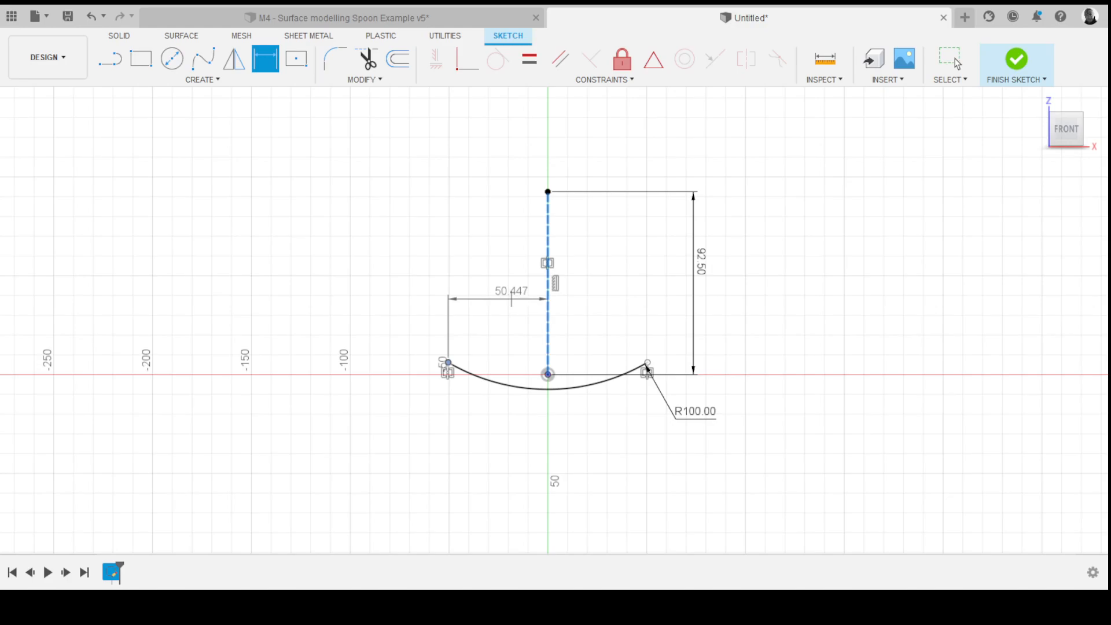
click(955, 60)
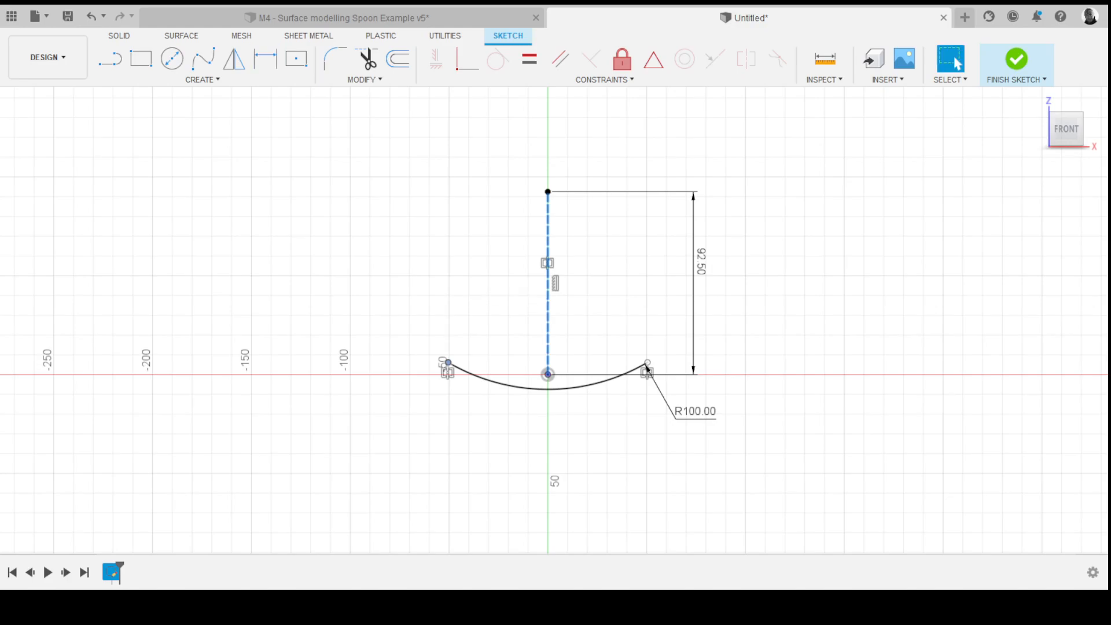
- Draw a line from the top of the vertical construction line to the arc's left endpoint and make it construction
key(l)
click(548, 192)
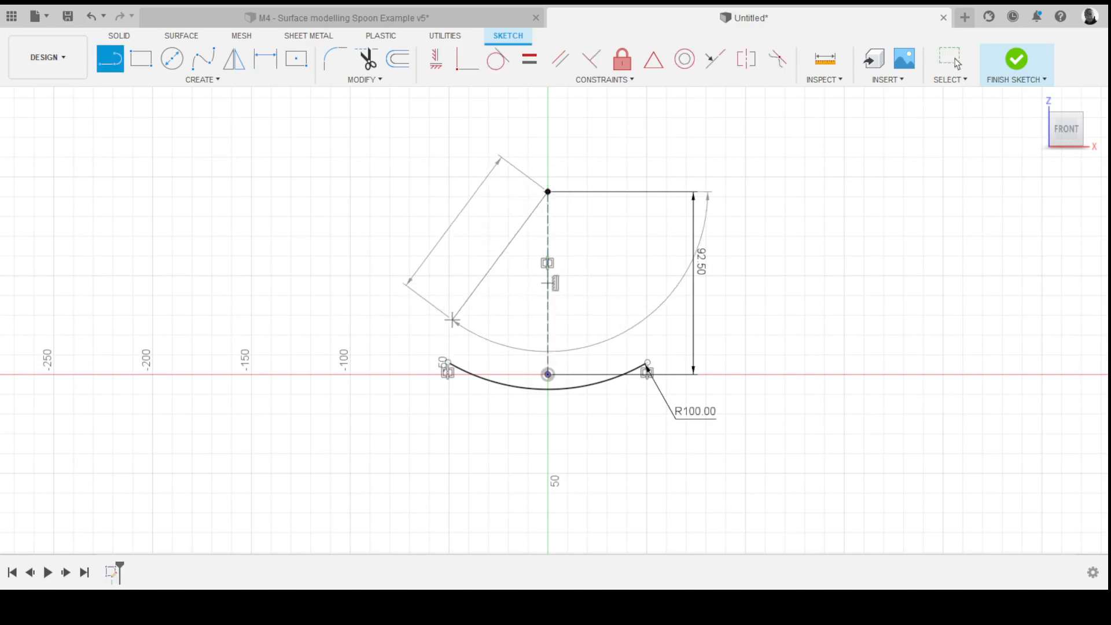
click(445, 363)
key(Escape)
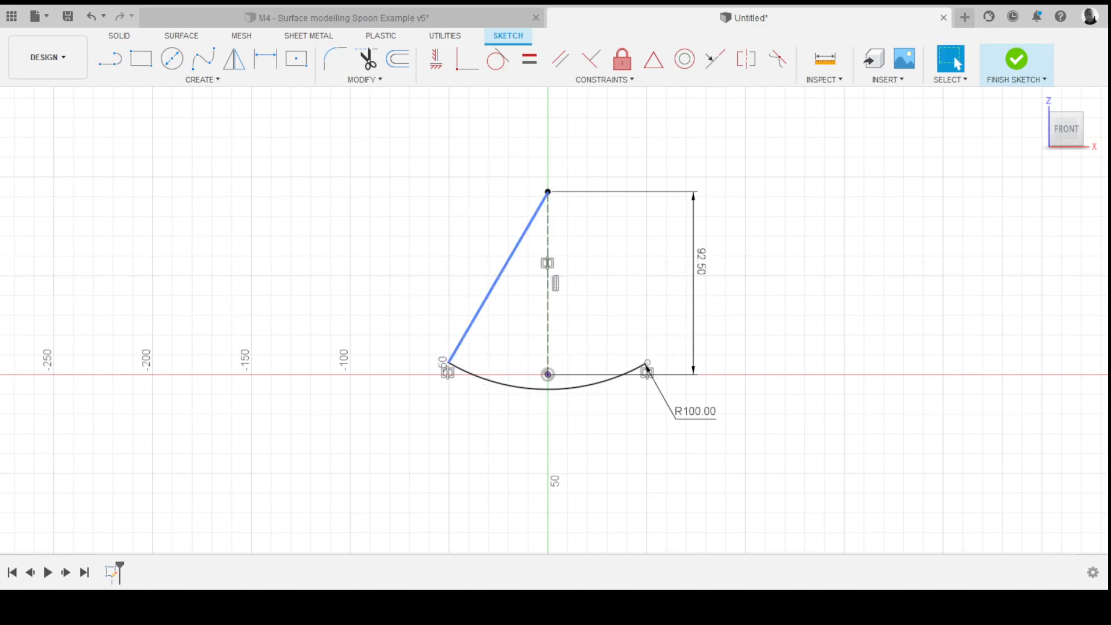
key(x)
key(Escape)
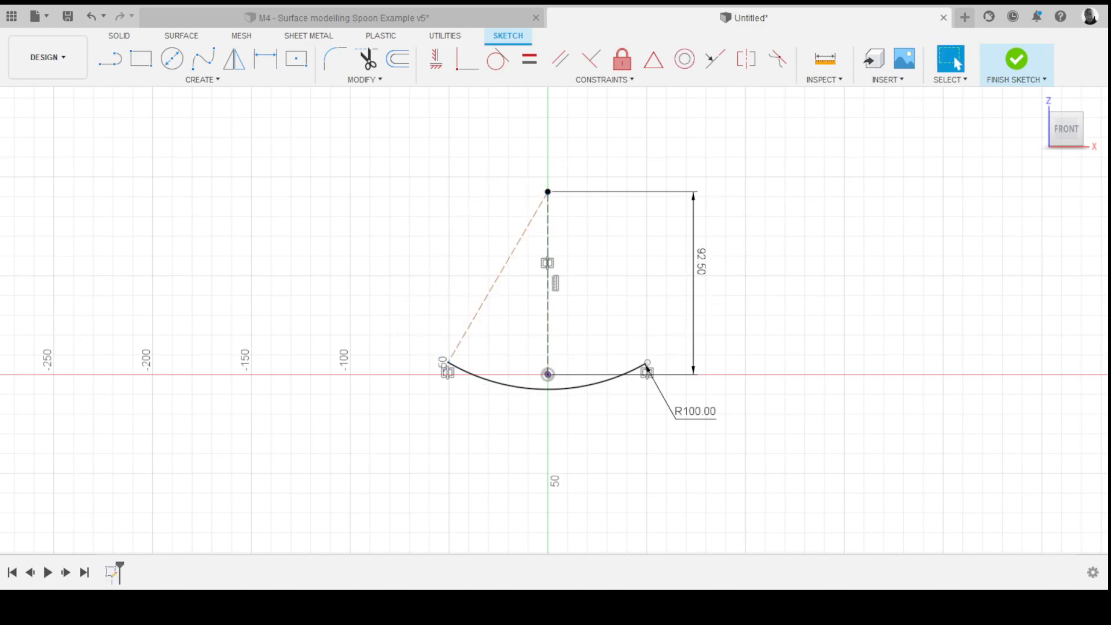
- Dimension the angle between the slanted and vertical construction lines as 30°
key(d)
click(498, 278)
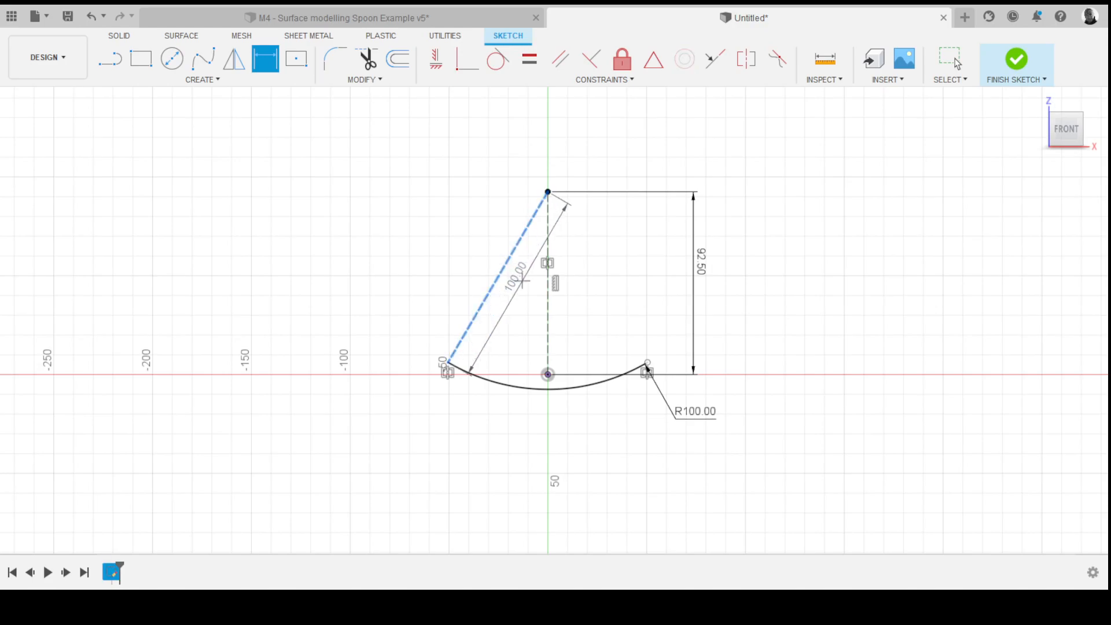
click(545, 297)
click(531, 318)
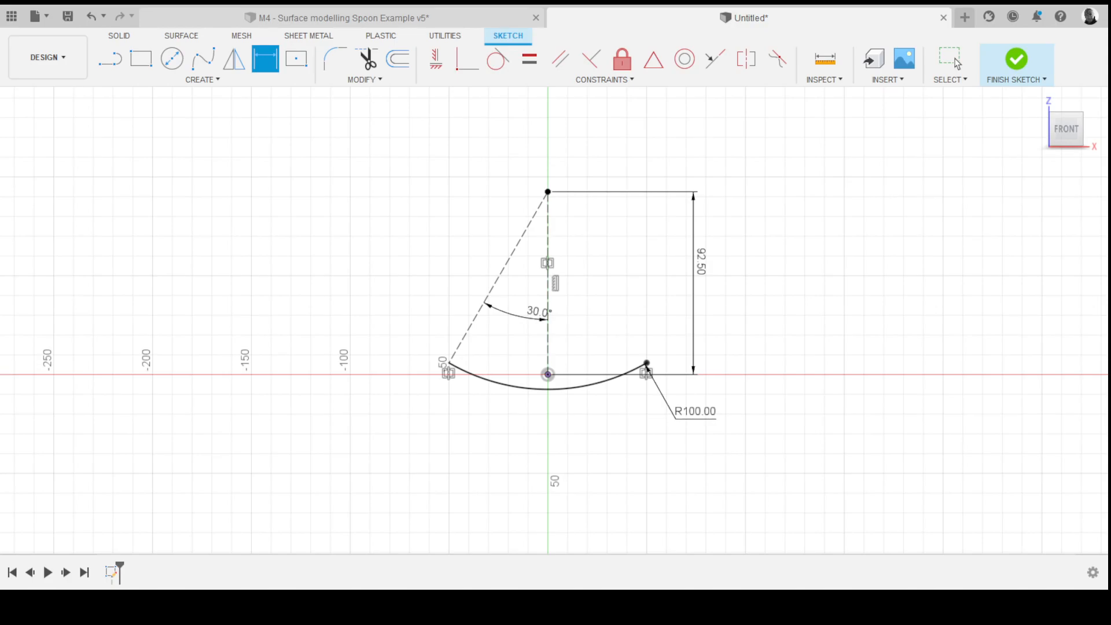
- Switch to the spoon example design and examine its section arcs and rail curve through the timeline features
key(ctrl+Tab)
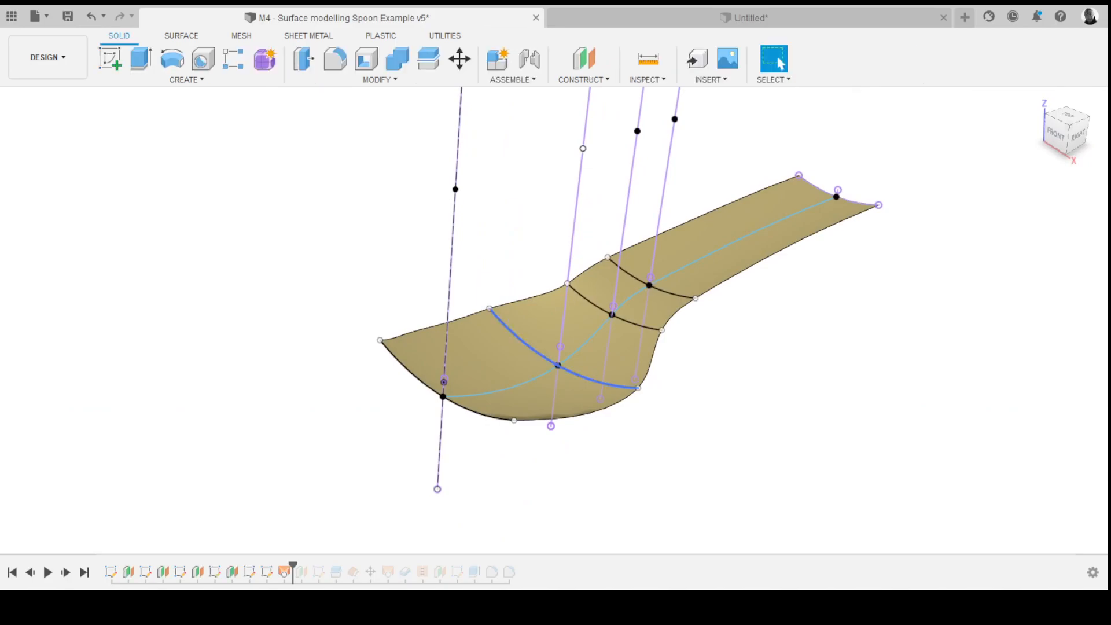
click(590, 380)
click(180, 572)
click(214, 572)
shift+middle_drag(527, 330, 529, 287)
scroll(525, 435, down, 2)
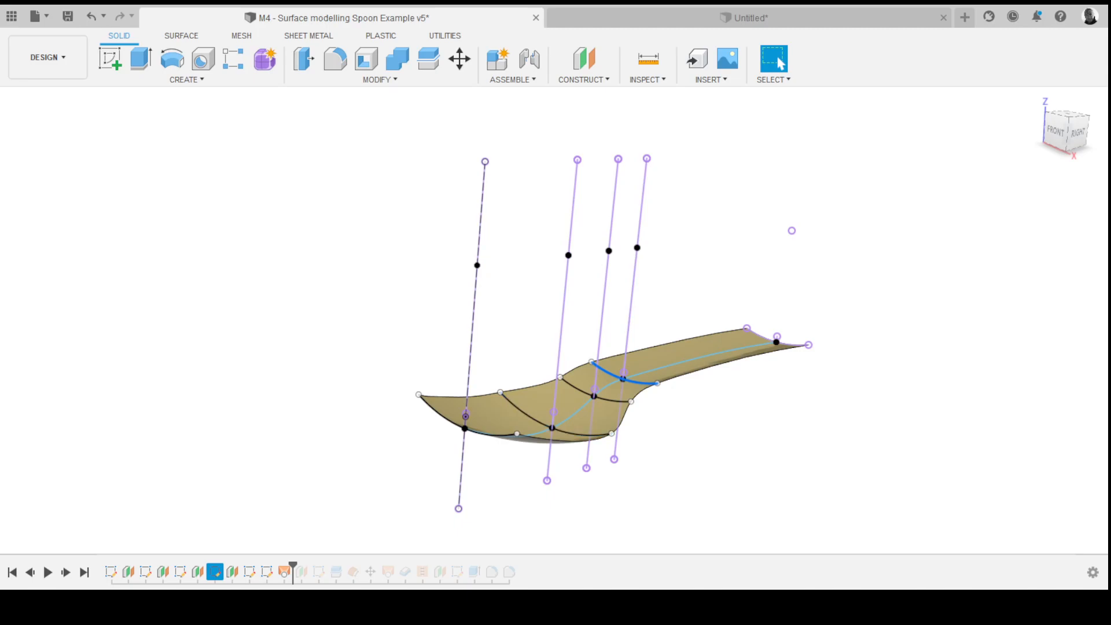
click(439, 414)
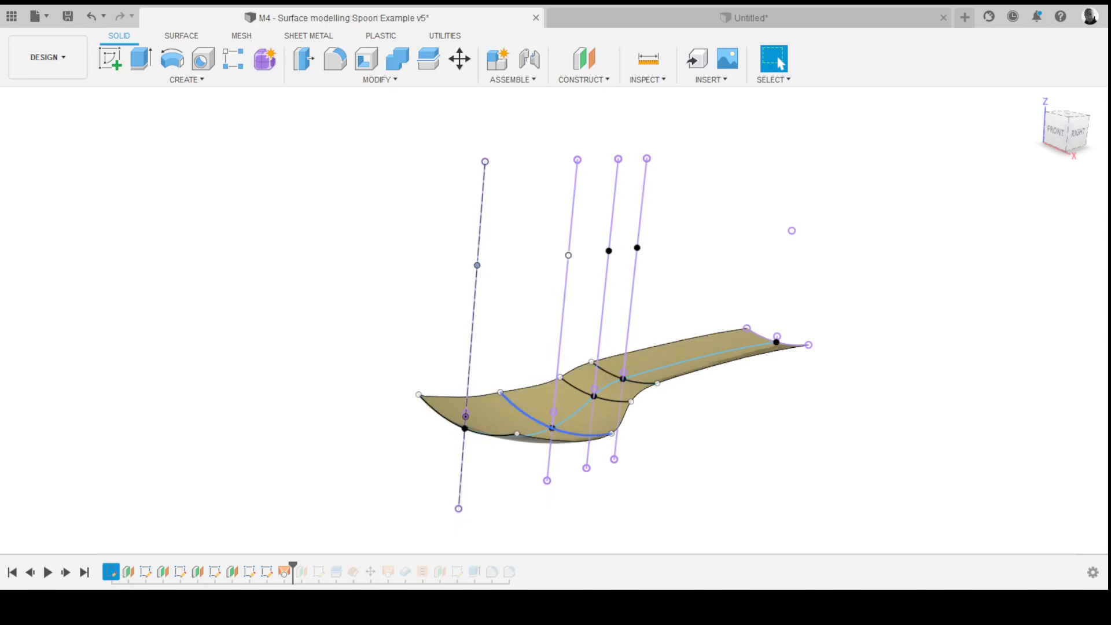
click(523, 414)
click(577, 389)
click(607, 372)
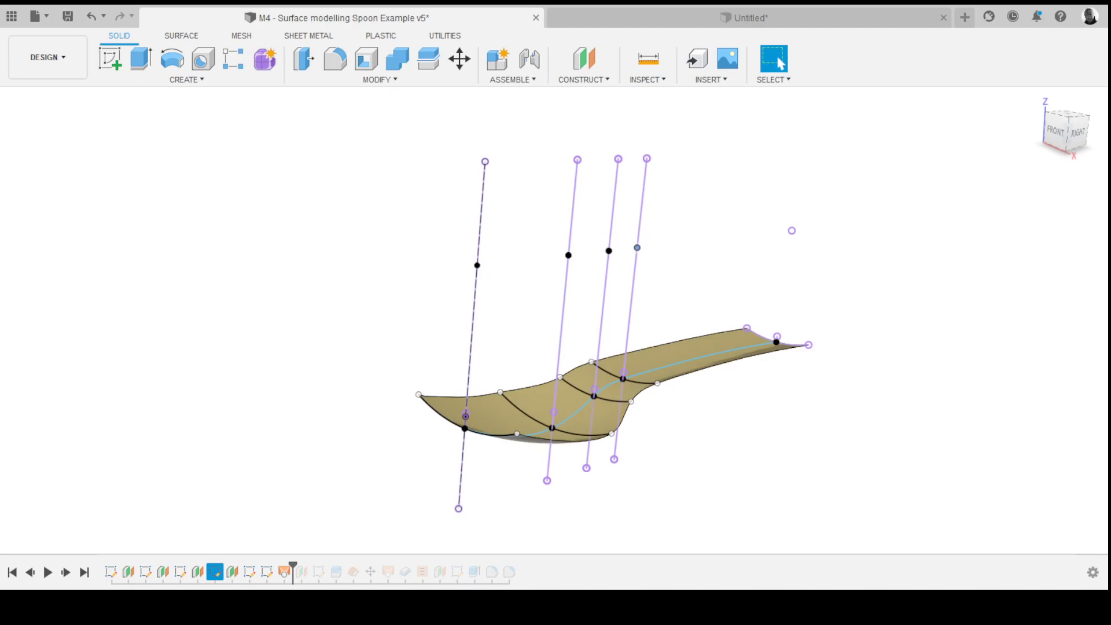
key(ctrl+Left)
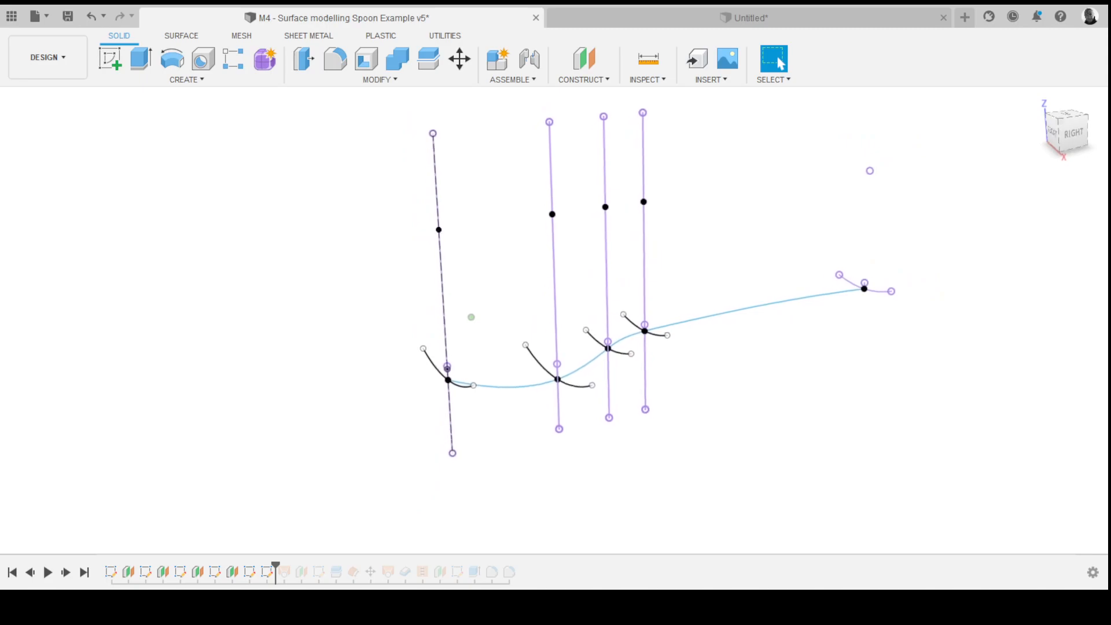
click(768, 313)
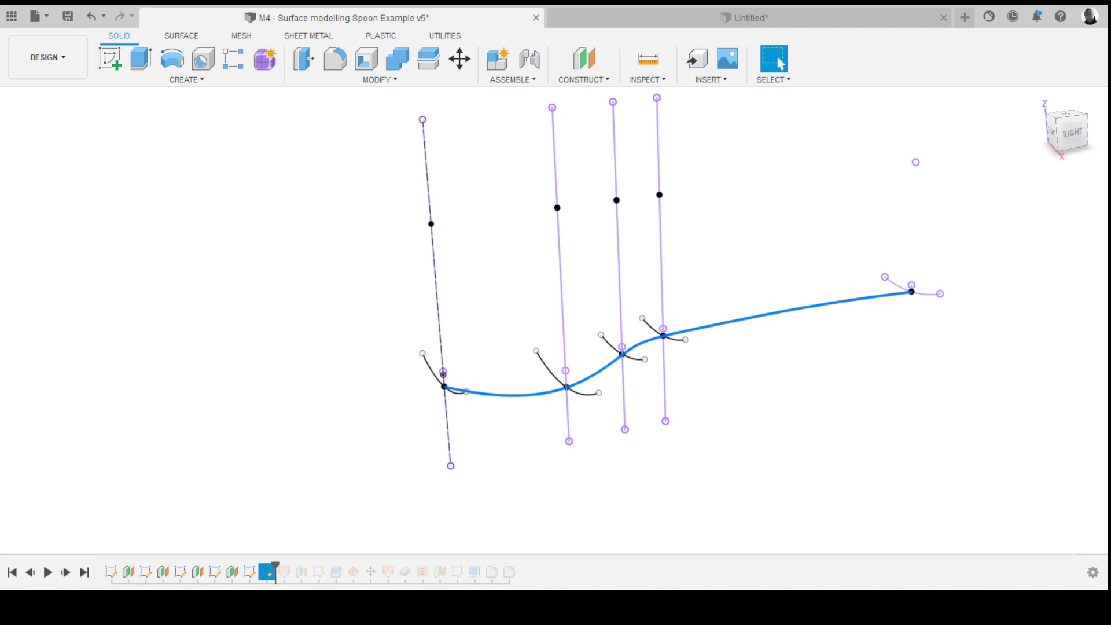
- Roll the example's timeline back before the rail sketch and start a new sketch on the side plane
double_click(266, 572)
shift+middle_drag(459, 318, 464, 316)
key(Escape)
scroll(558, 320, up, 1)
mouse_move(557, 320)
shift+middle_down()
mouse_move(544, 316)
mouse_move(599, 313)
shift+middle_up()
scroll(538, 307, down, 3)
click(110, 58)
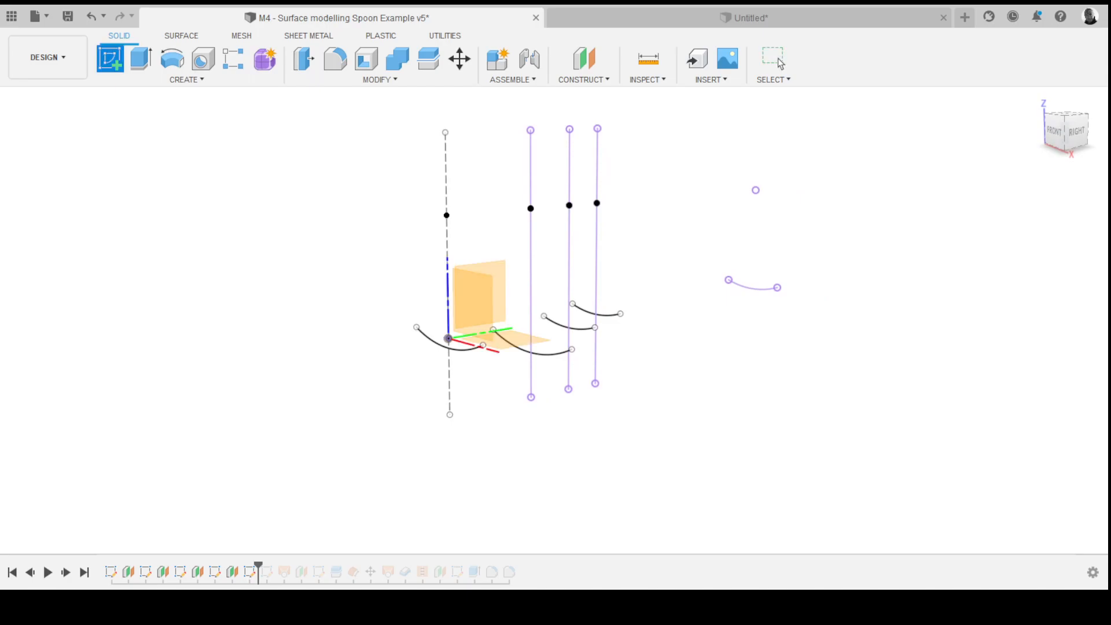
mouse_move(475, 301)
shift+middle_down()
mouse_move(389, 337)
mouse_move(383, 295)
mouse_move(396, 315)
shift+middle_up()
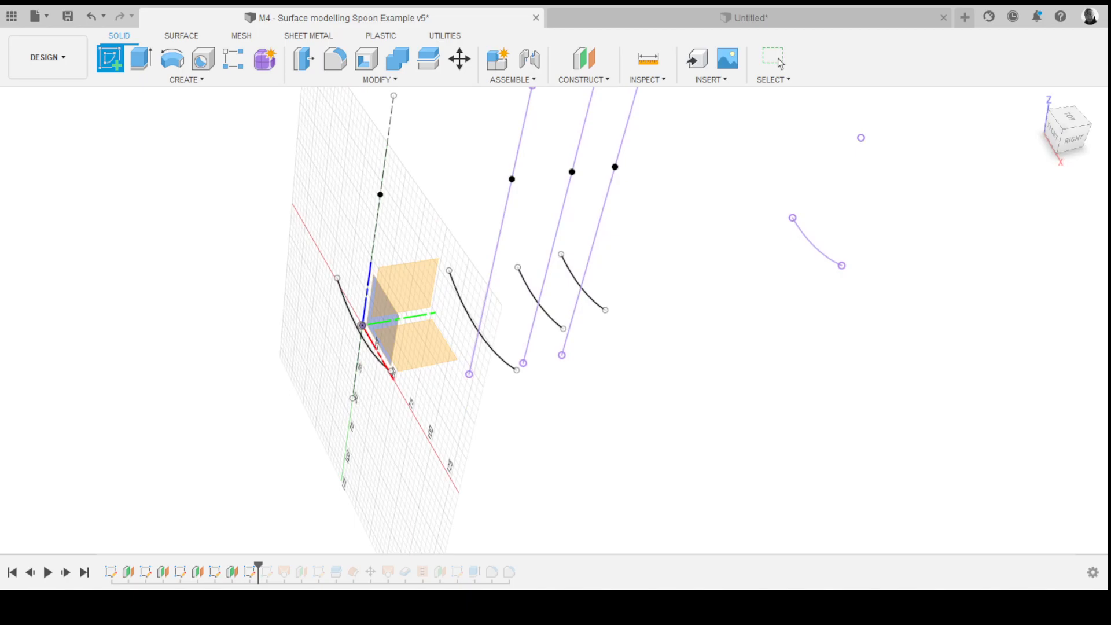
click(409, 289)
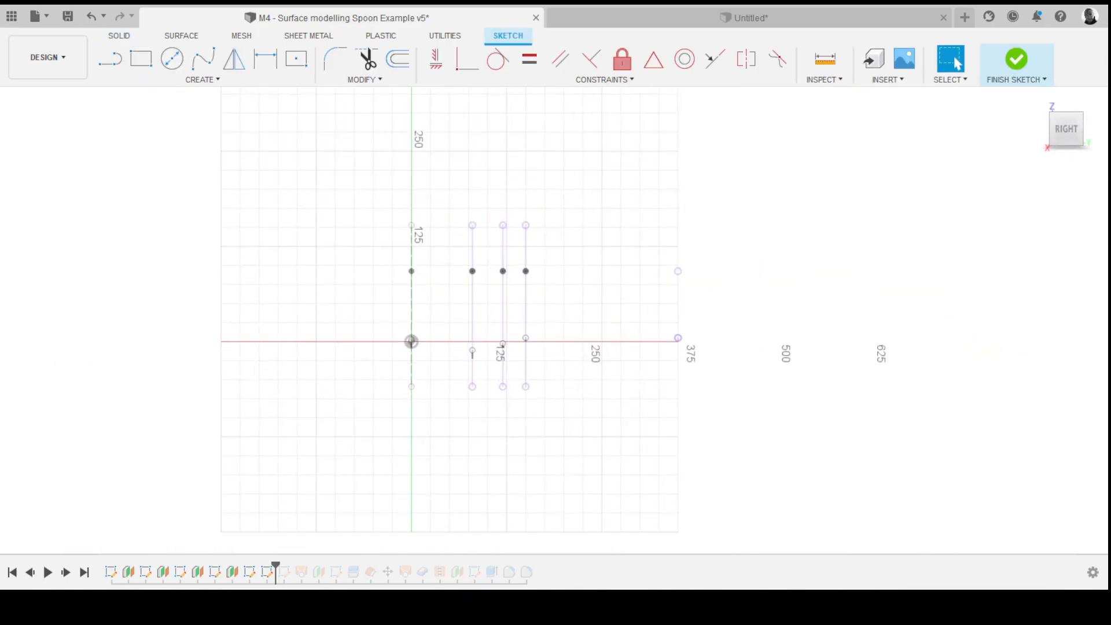
scroll(506, 327, up, 3)
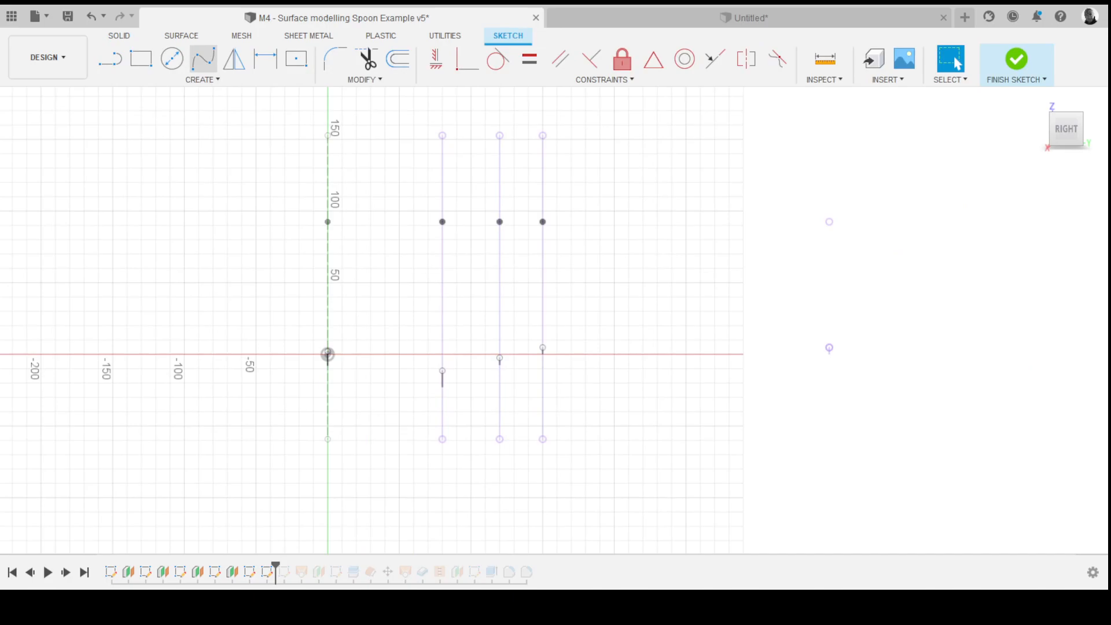
click(203, 58)
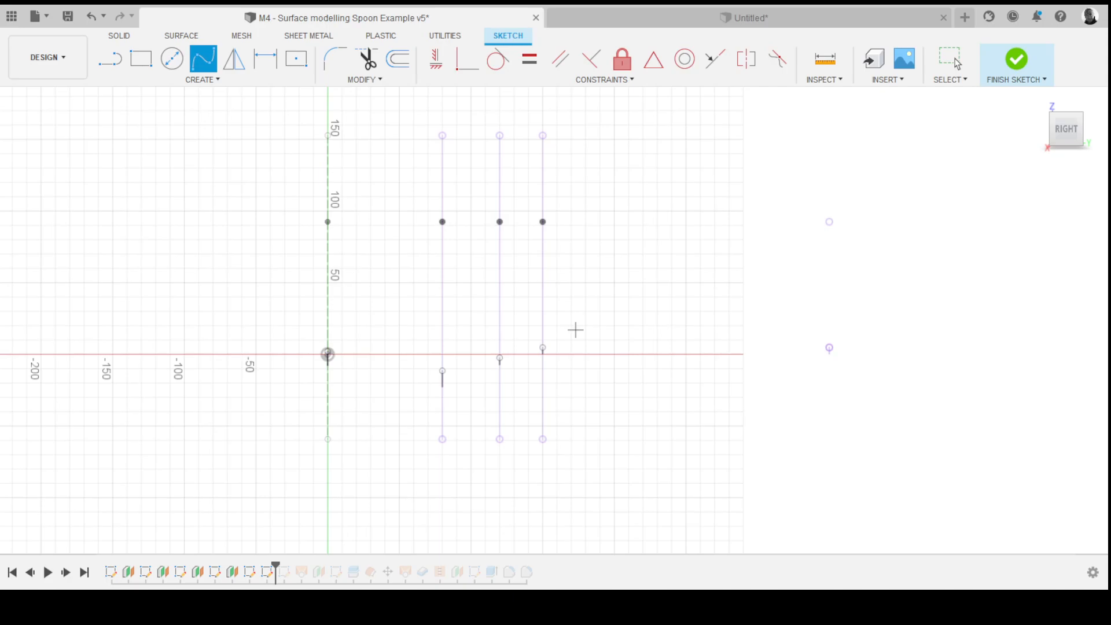
key(Escape)
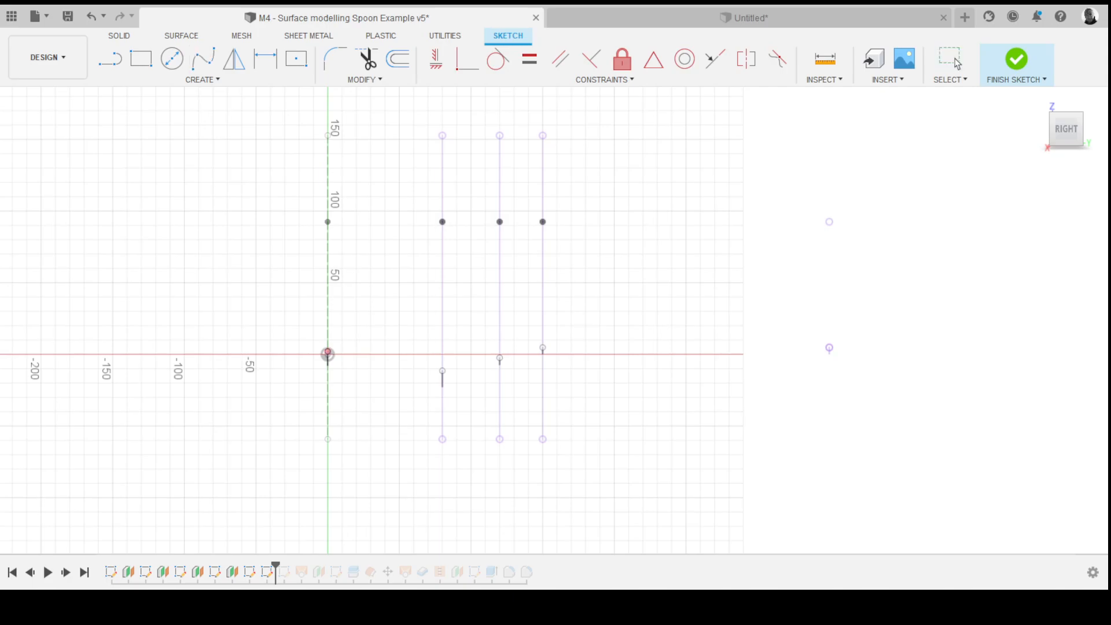
scroll(328, 353, up, 6)
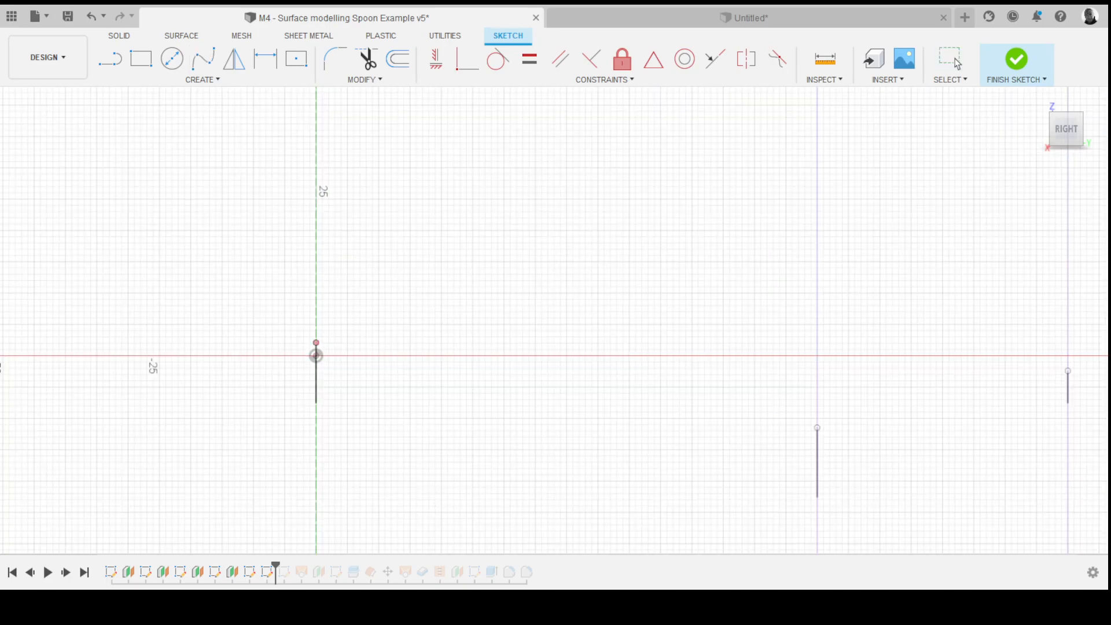
scroll(373, 396, down, 3)
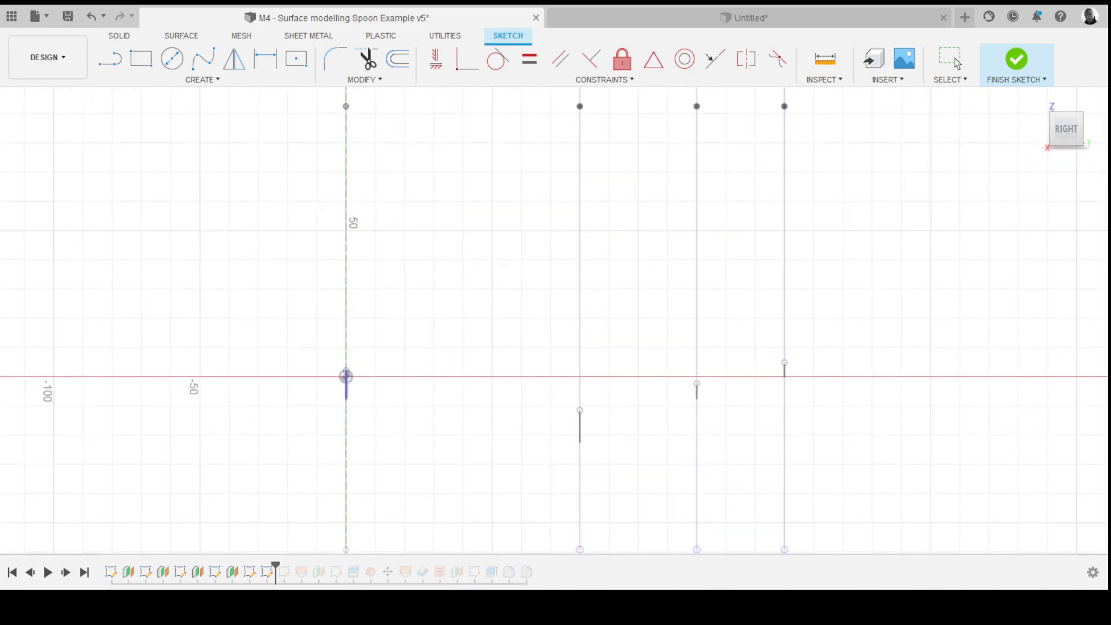
- Project the four section arcs, seen edge-on, into the new sketch
click(347, 385)
click(580, 427)
click(697, 392)
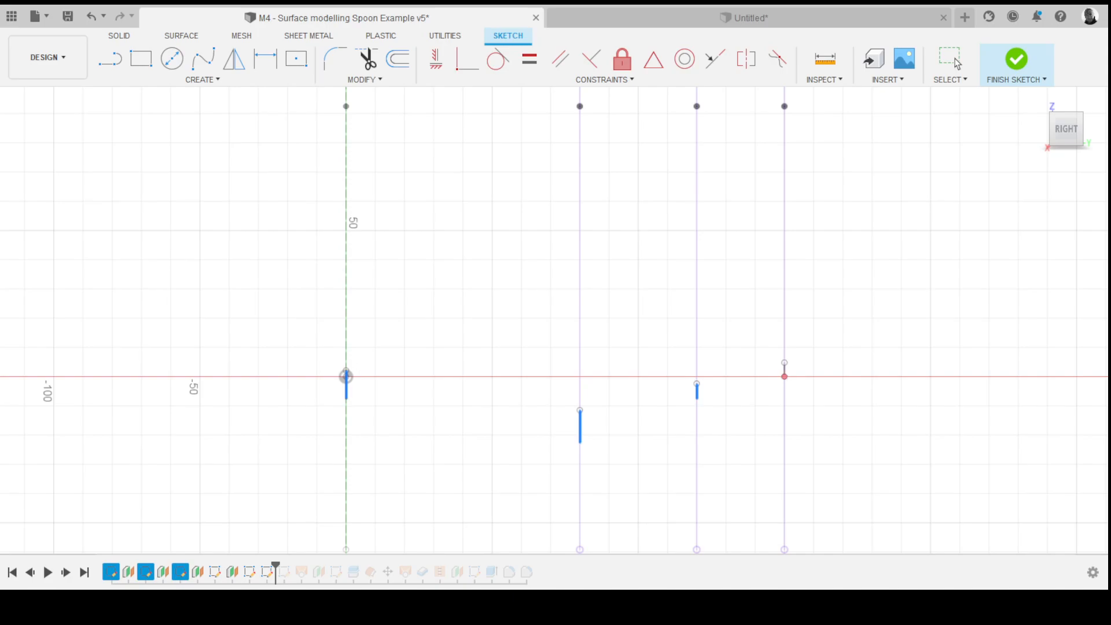
scroll(784, 370, up, 3)
click(784, 369)
scroll(594, 358, down, 7)
scroll(828, 354, up, 8)
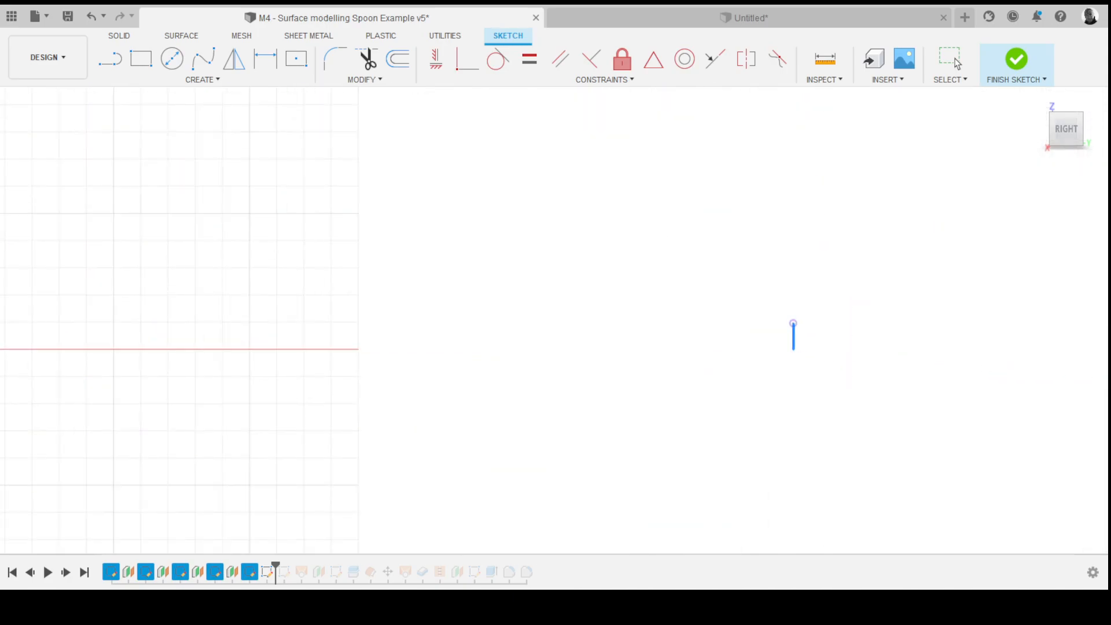
scroll(818, 336, down, 3)
key(Return)
scroll(850, 450, down, 4)
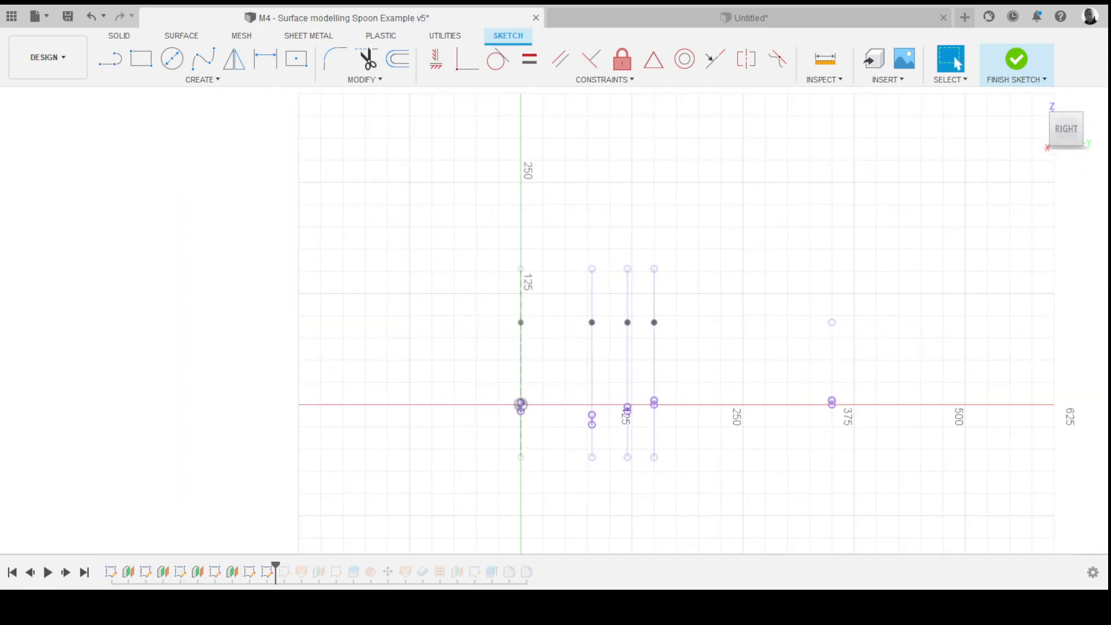
- Draw a spline through the projected section points out to the handle's end point, then nudge its curve near the handle end
scroll(849, 450, up, 3)
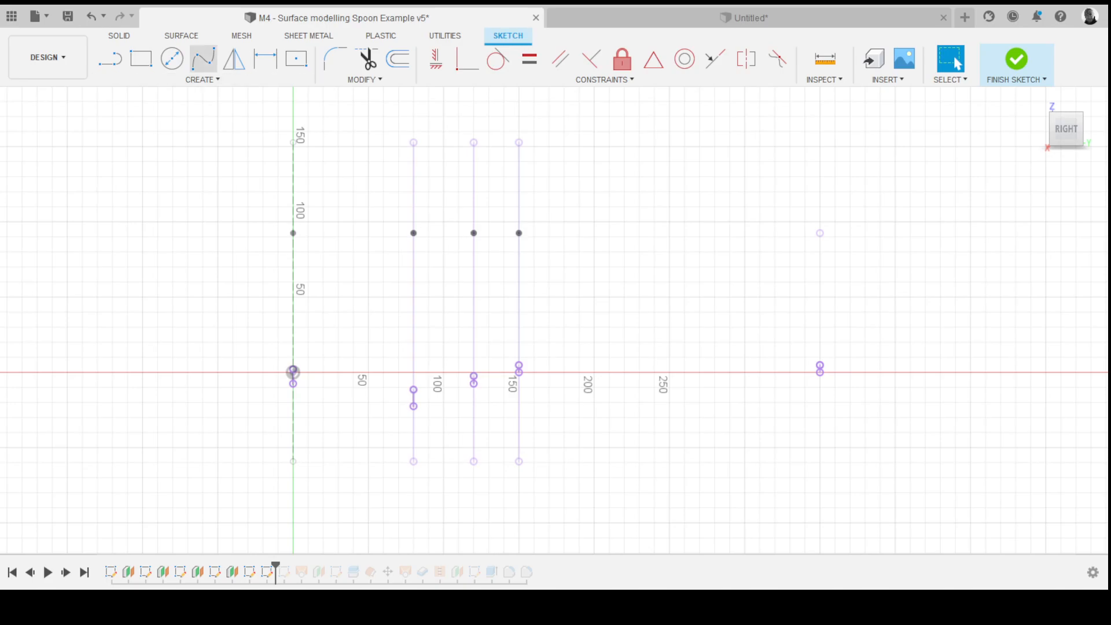
click(203, 58)
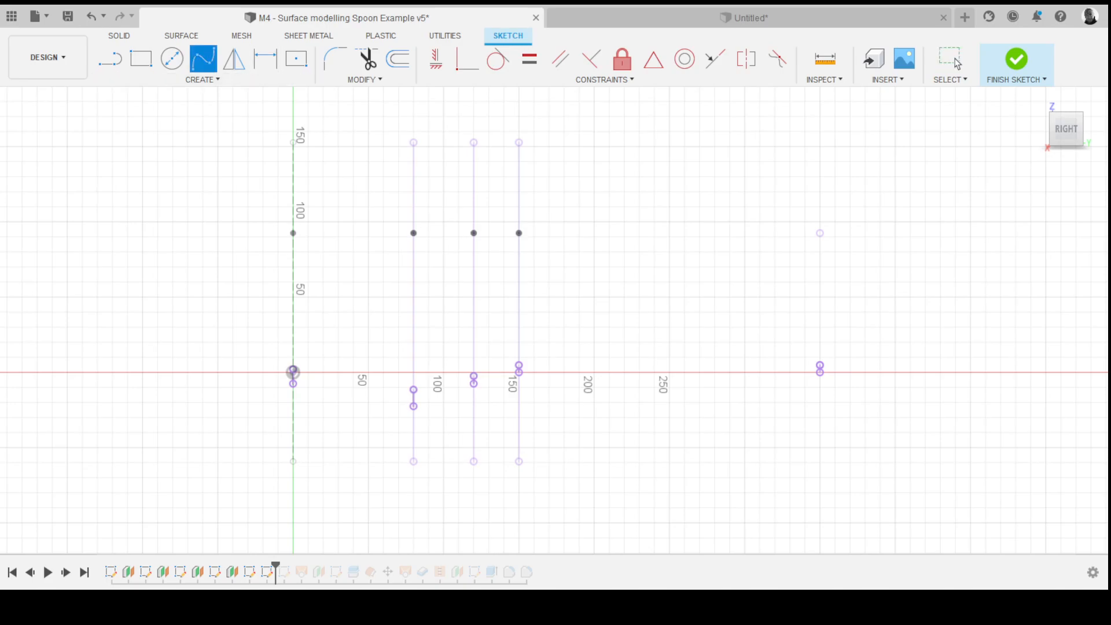
click(294, 384)
click(413, 405)
click(474, 383)
click(519, 372)
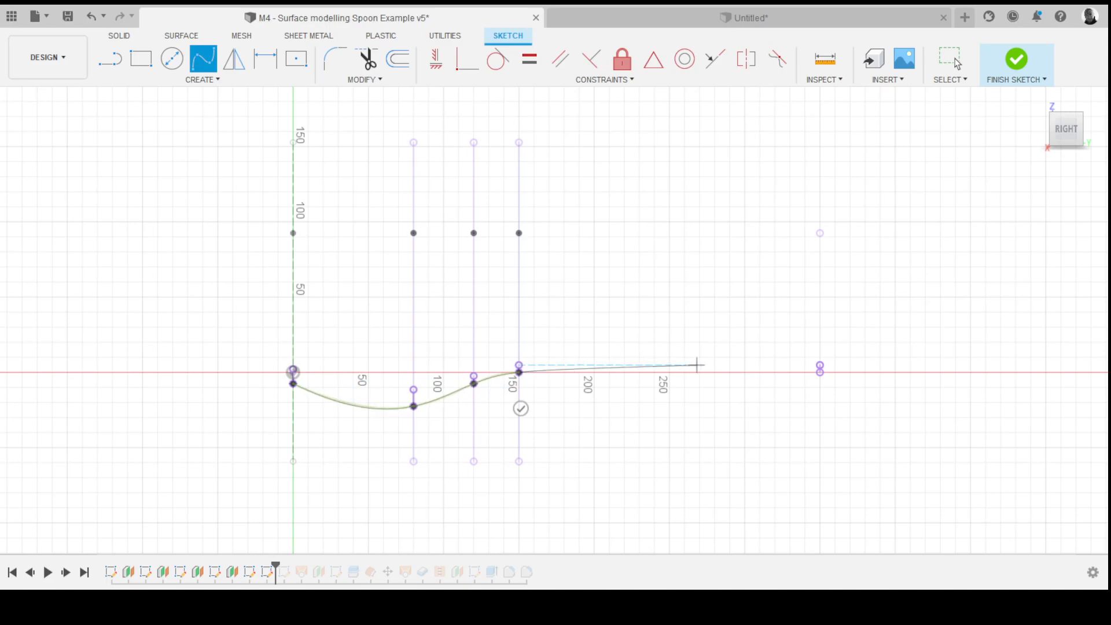
click(820, 372)
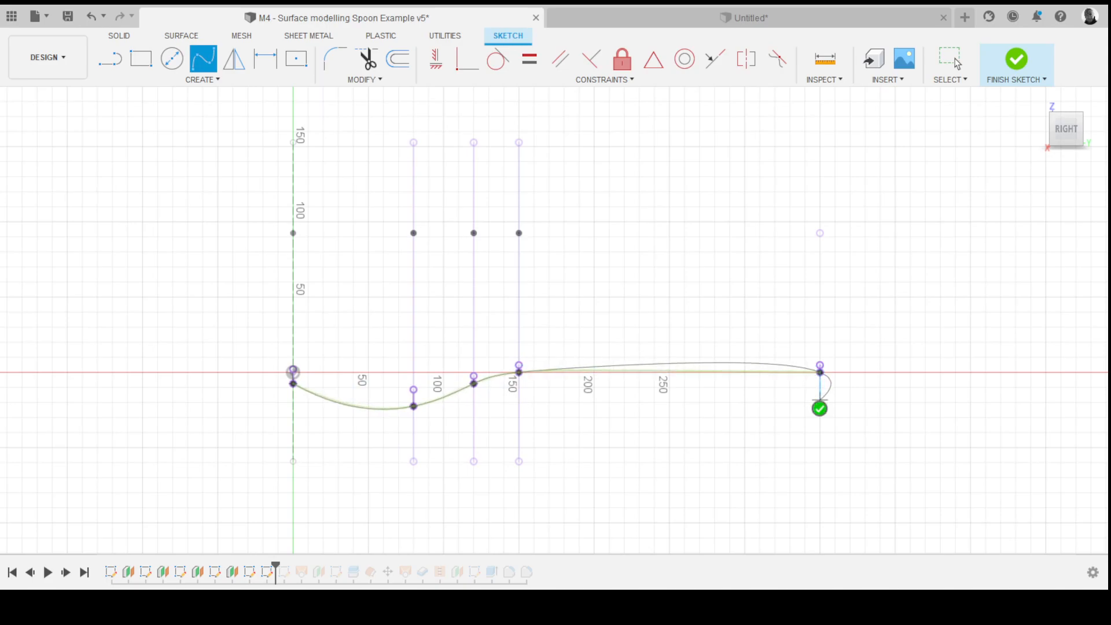
click(819, 409)
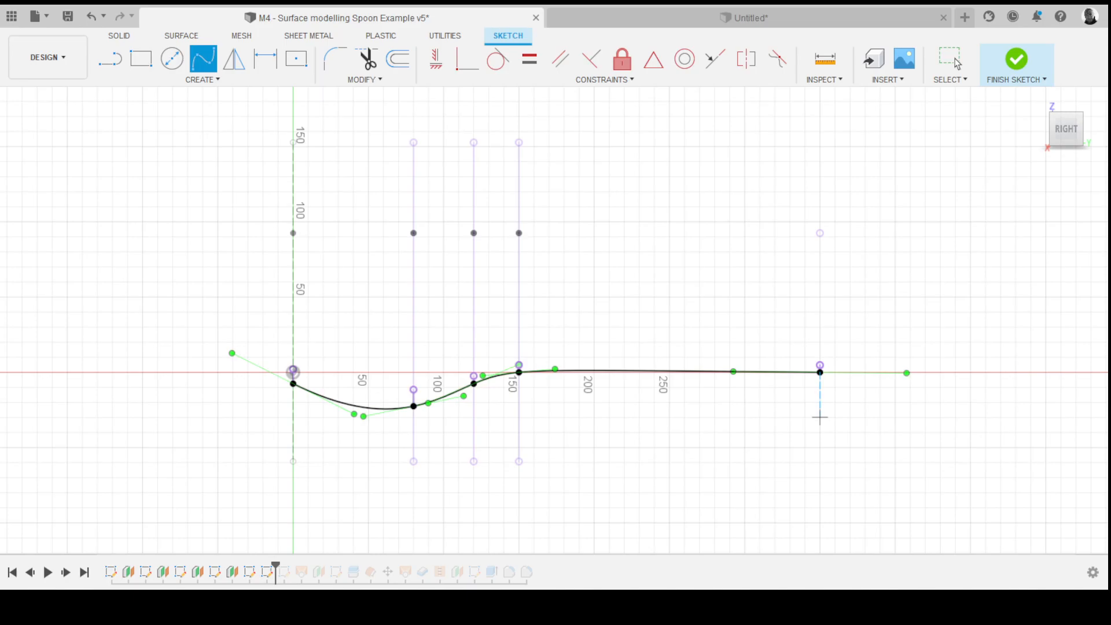
key(Escape)
scroll(760, 413, up, 3)
drag(713, 336, 723, 327)
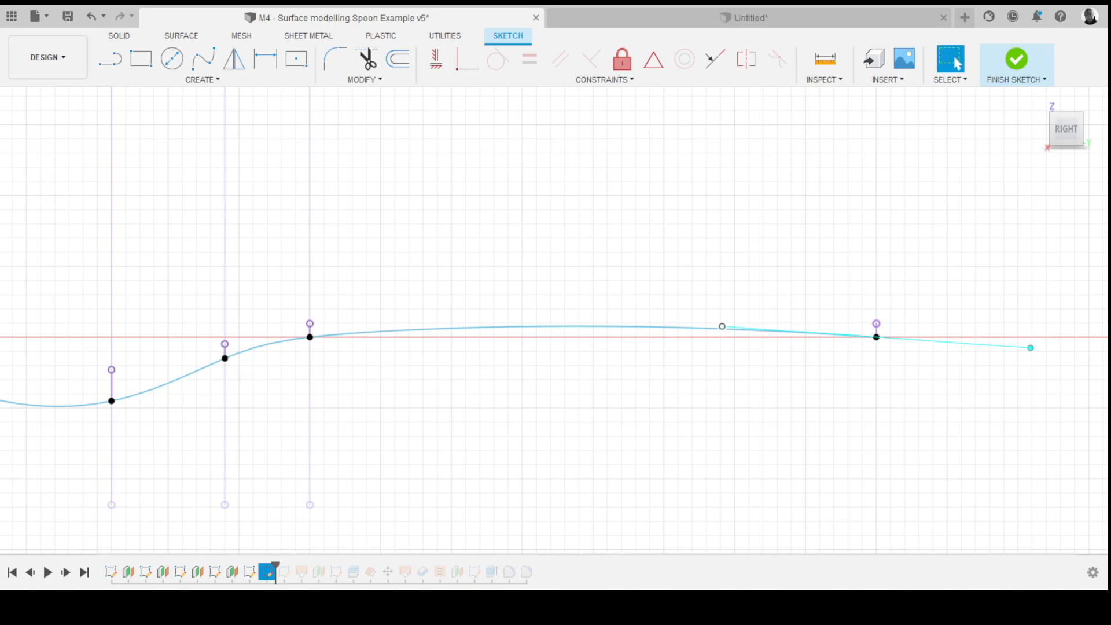
- Finish the new rail sketch containing the spline
scroll(806, 400, down, 4)
scroll(602, 400, up, 3)
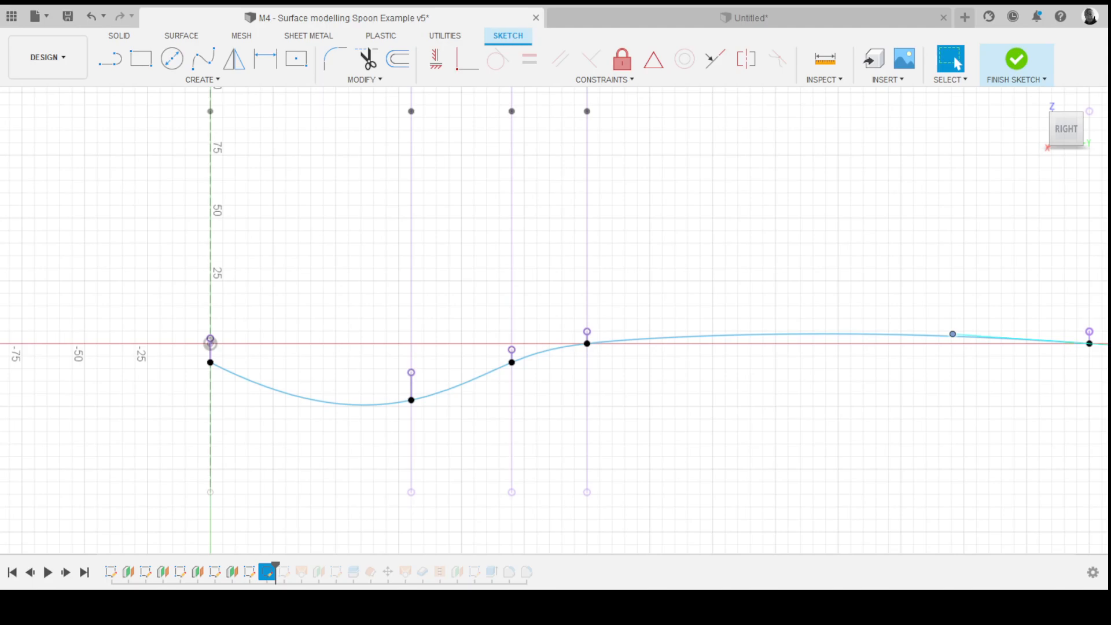
click(1016, 59)
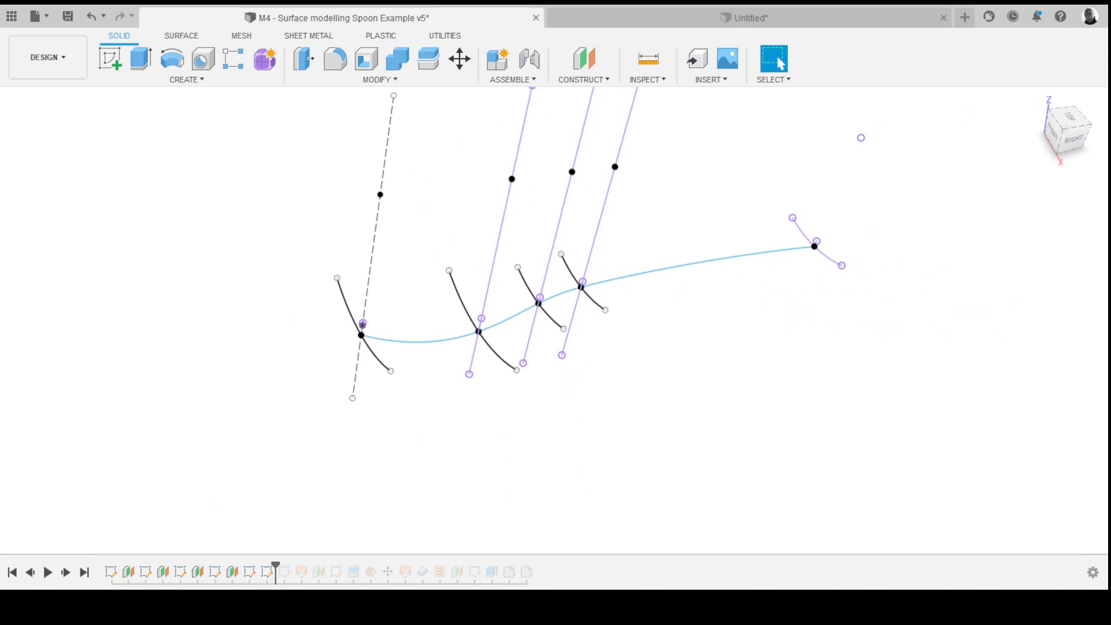
key(ctrl+z)
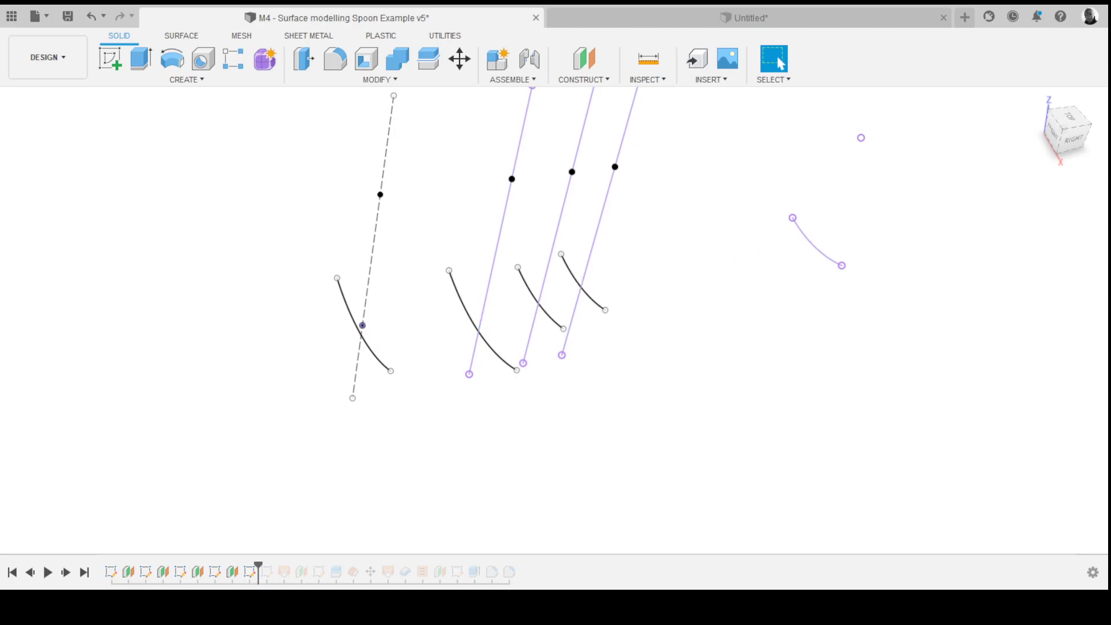
key(ctrl+y)
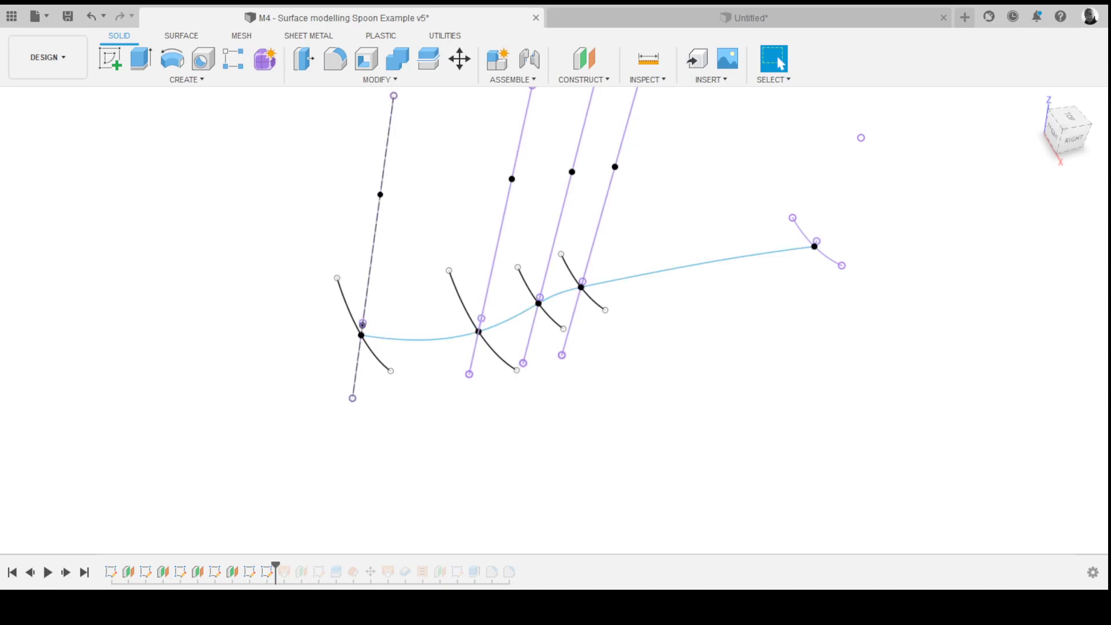
shift+middle_drag(557, 324, 527, 275)
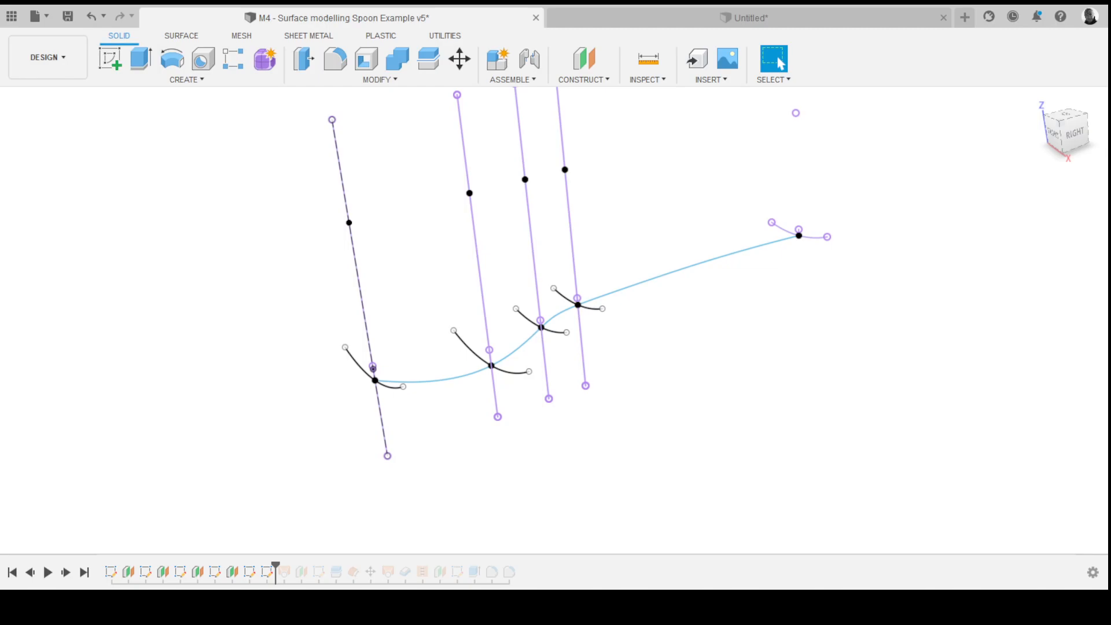
- Loft a surface through the four bowl section arcs and the handle-end arc, guided by the spline as a rail
click(182, 35)
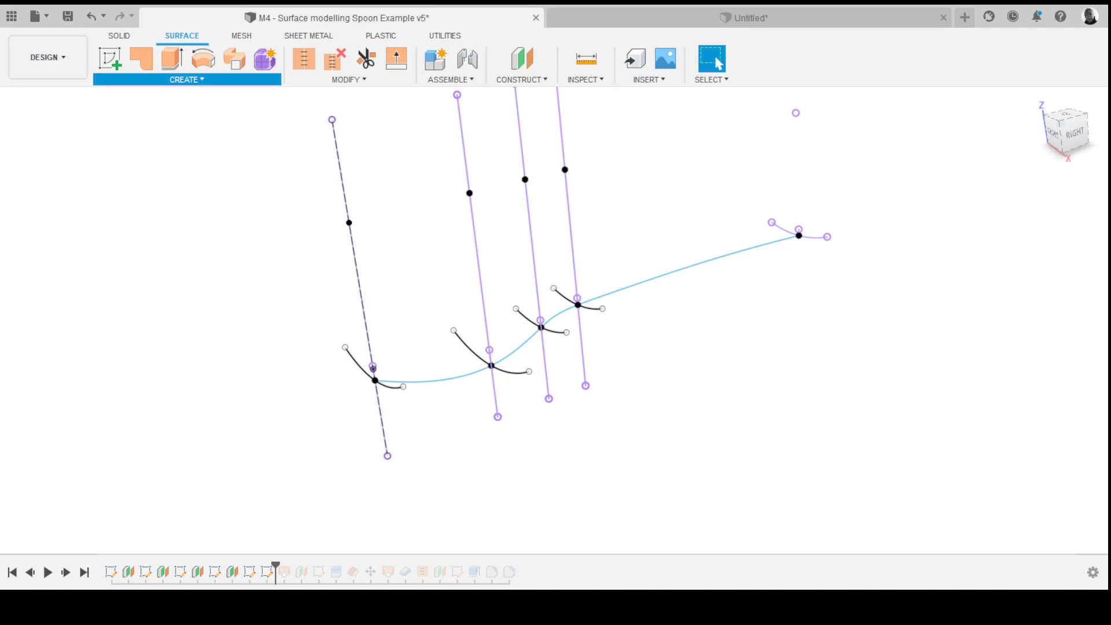
click(110, 59)
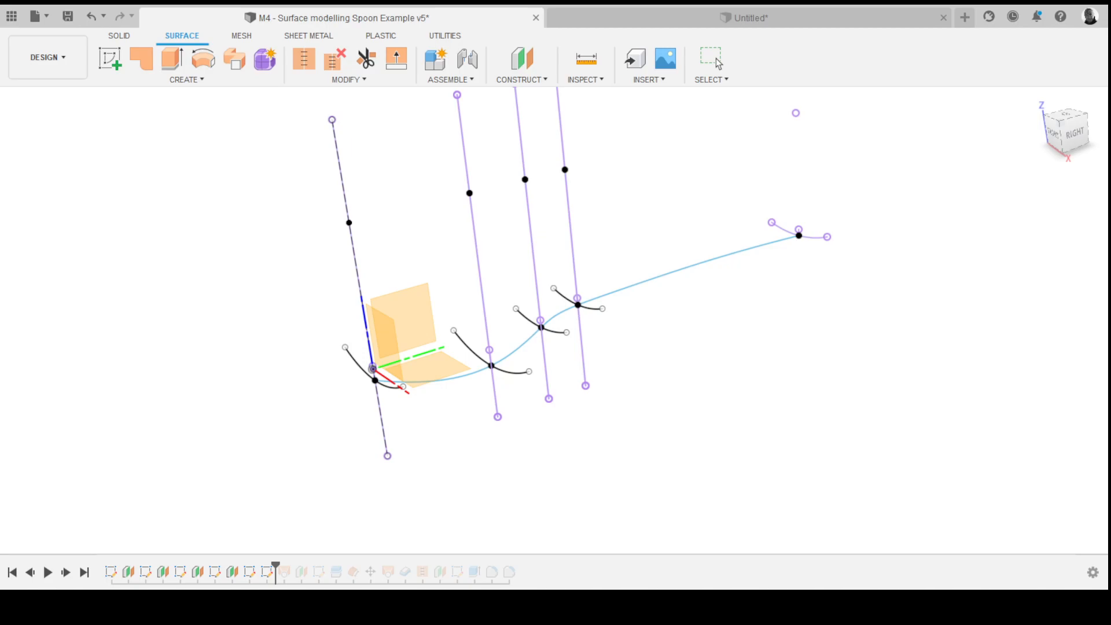
shift+middle_drag(551, 318, 608, 332)
click(361, 387)
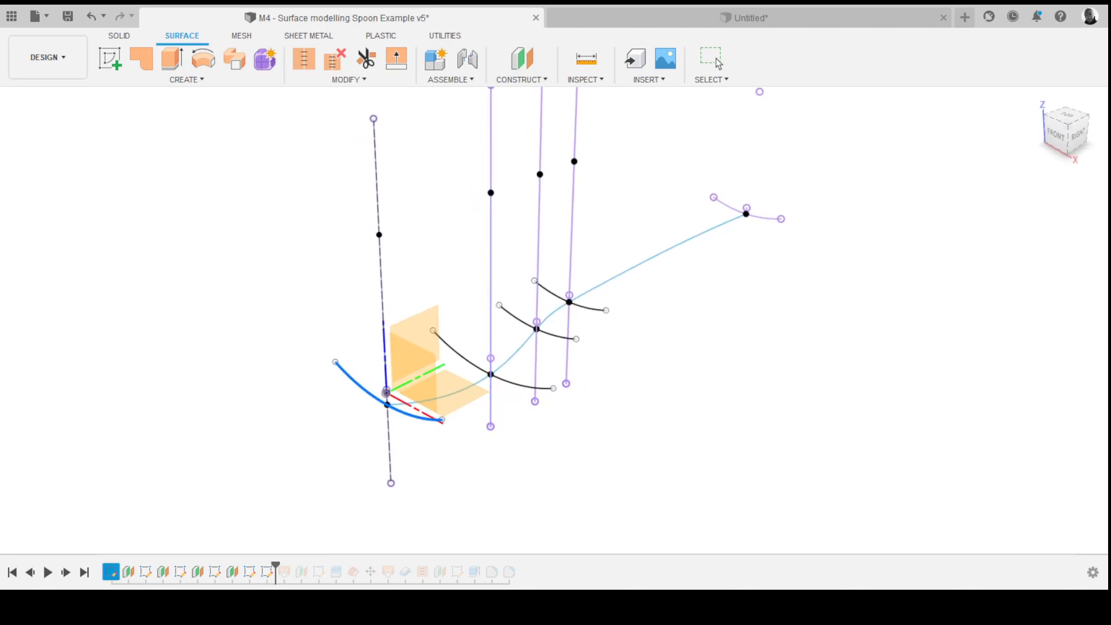
click(460, 356)
click(518, 319)
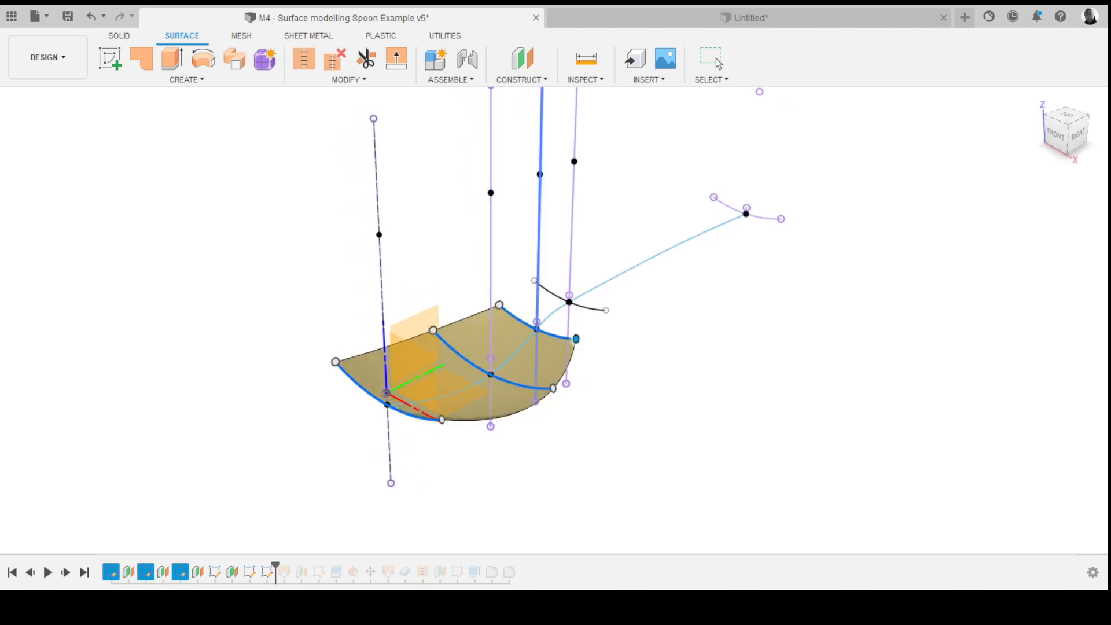
click(553, 294)
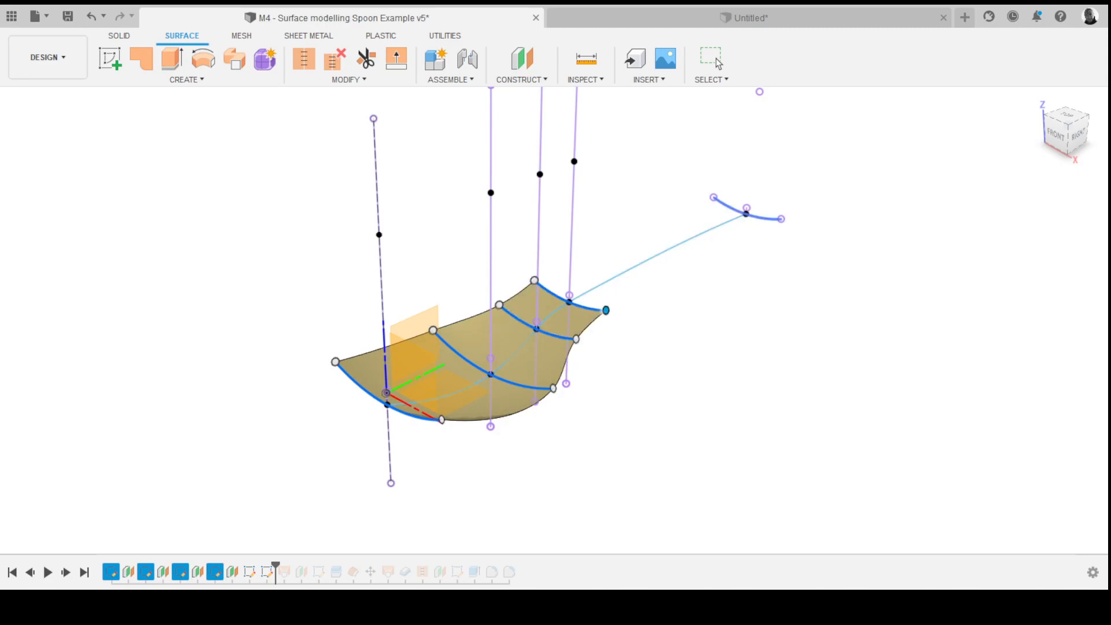
click(731, 208)
shift+middle_drag(730, 214, 590, 138)
click(637, 285)
mouse_move(601, 212)
shift+middle_down()
mouse_move(651, 249)
mouse_move(643, 243)
shift+middle_up()
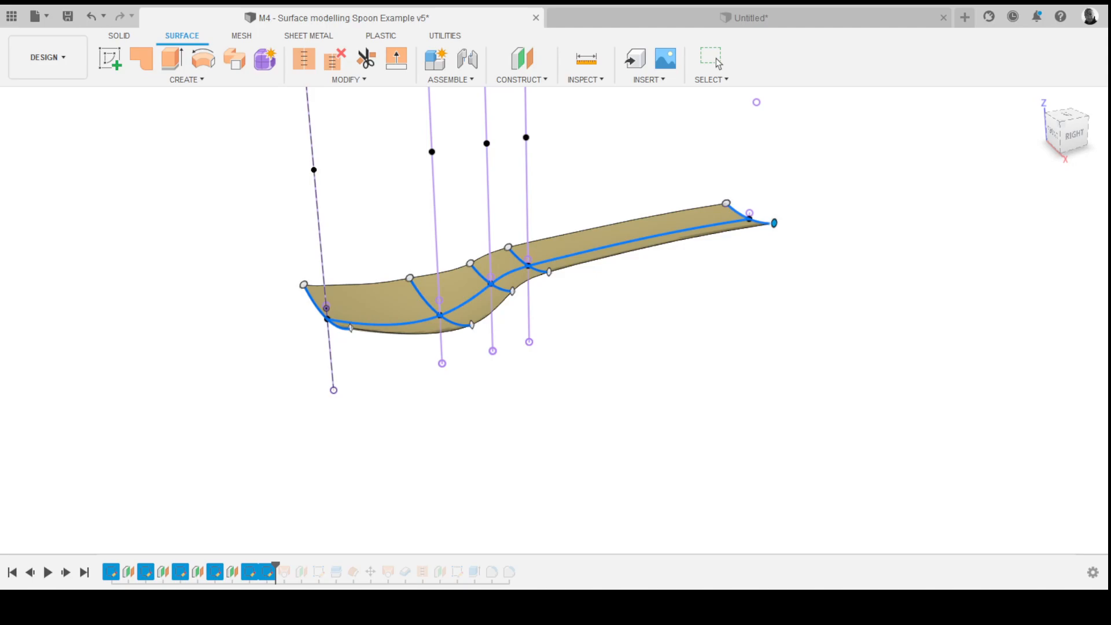
shift+middle_drag(642, 243, 663, 255)
key(Escape)
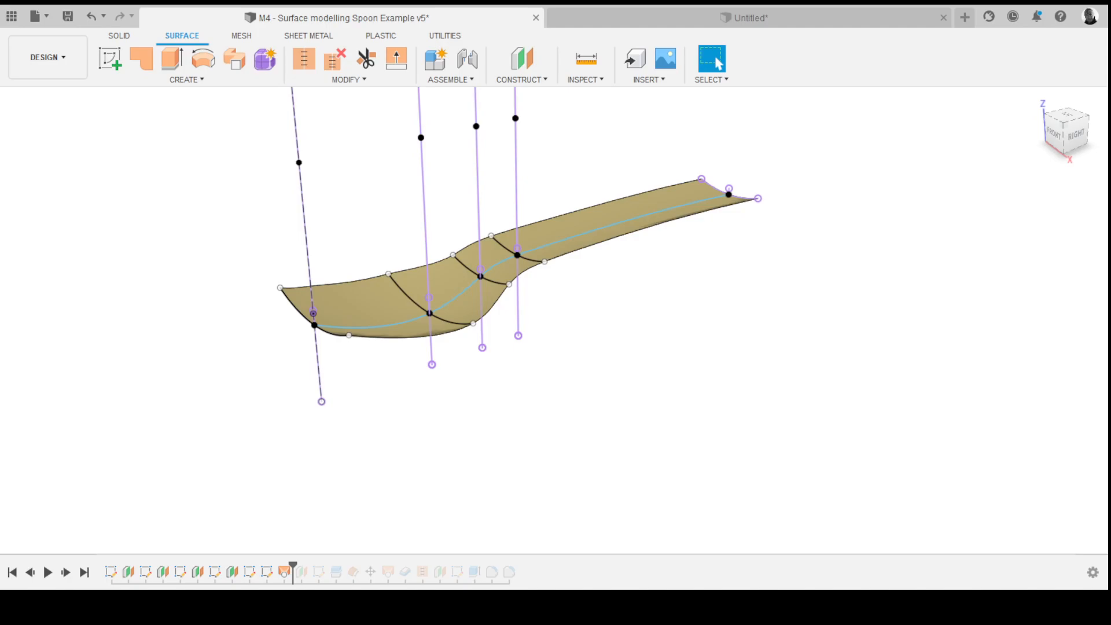
- Roll the example's timeline forward one feature past the loft surface
shift+middle_drag(536, 151, 566, 212)
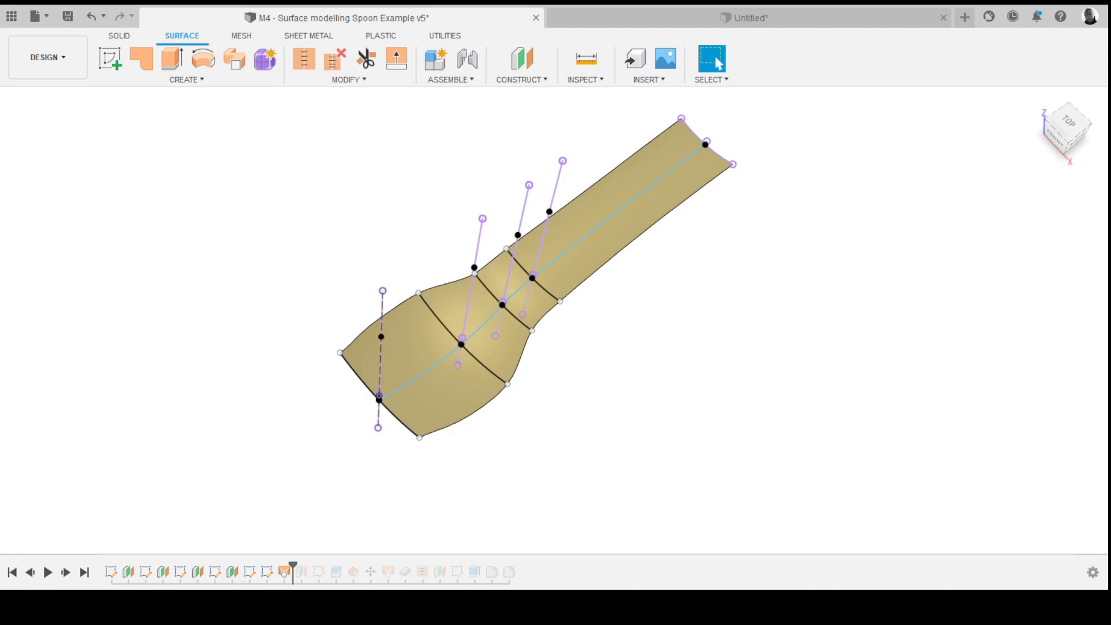
shift+middle_drag(535, 289, 544, 202)
shift+middle_drag(492, 289, 520, 283)
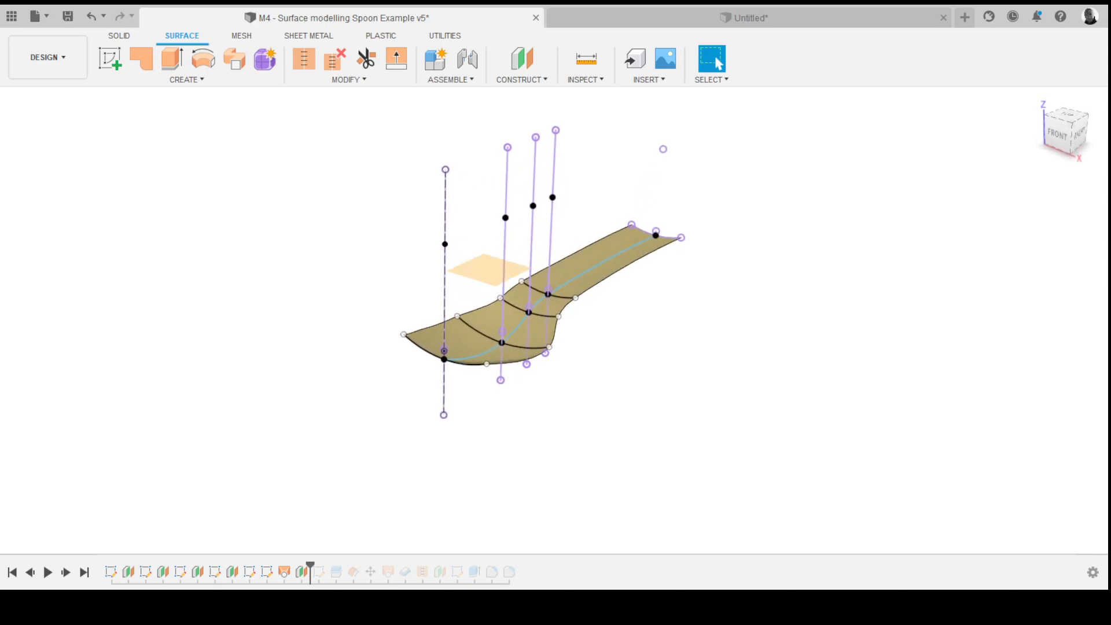
key(ctrl+Right)
mouse_move(521, 278)
shift+middle_down()
mouse_move(535, 298)
mouse_move(605, 307)
mouse_move(492, 306)
mouse_move(521, 279)
mouse_move(528, 313)
mouse_move(559, 324)
mouse_move(654, 287)
shift+middle_up()
- Open the example's spoon outline sketch and examine its bowl and handle profile from the top before finishing it
click(319, 572)
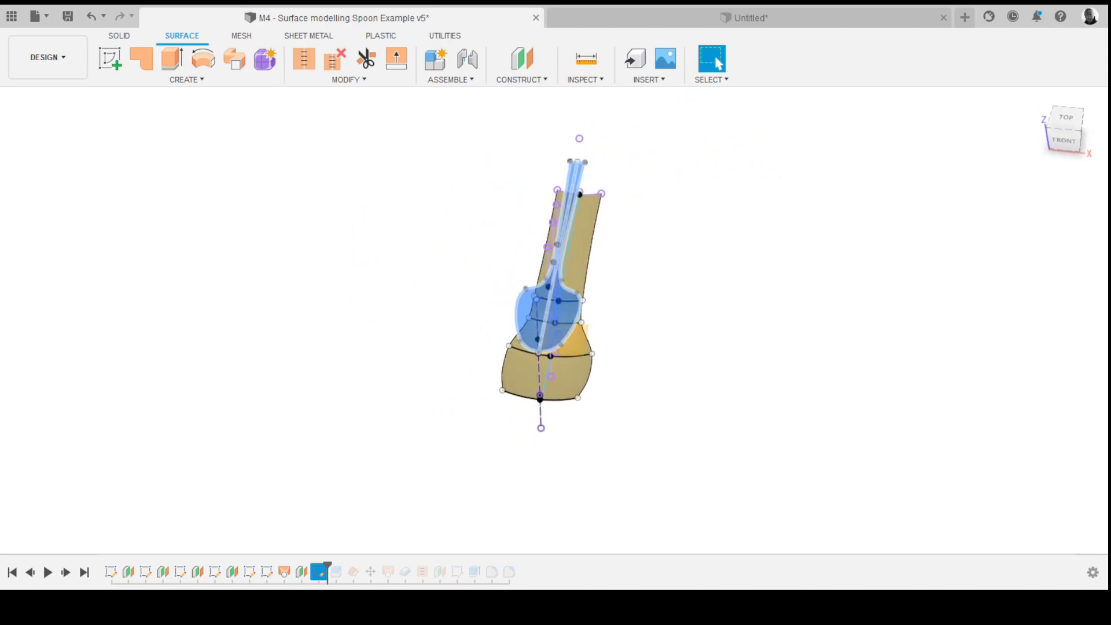
double_click(320, 572)
scroll(426, 440, down, 8)
scroll(410, 394, up, 5)
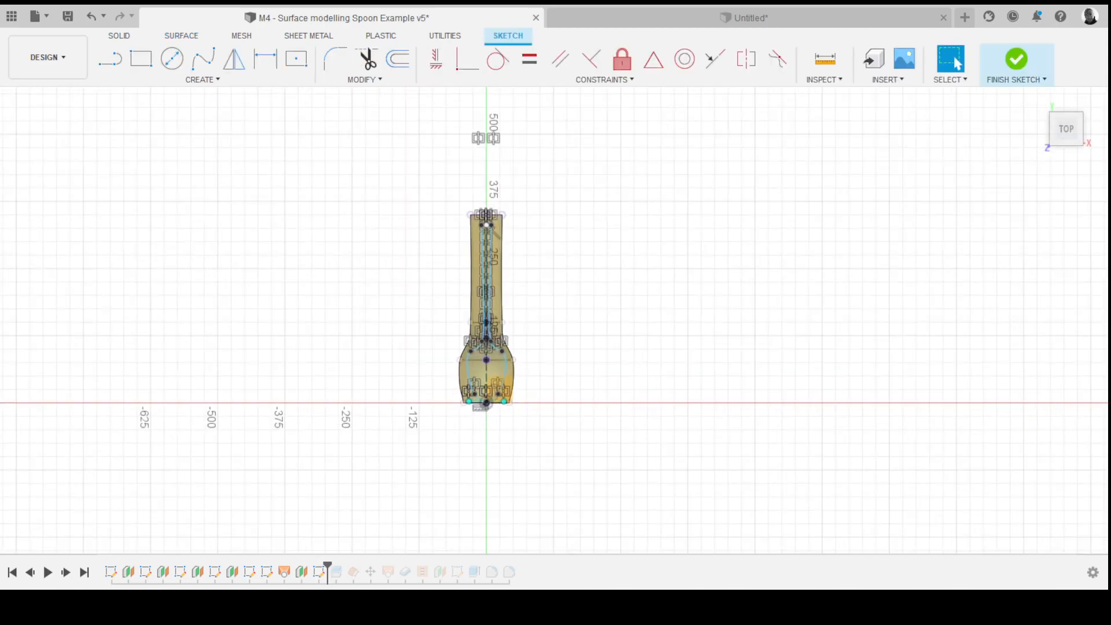
scroll(409, 366, up, 4)
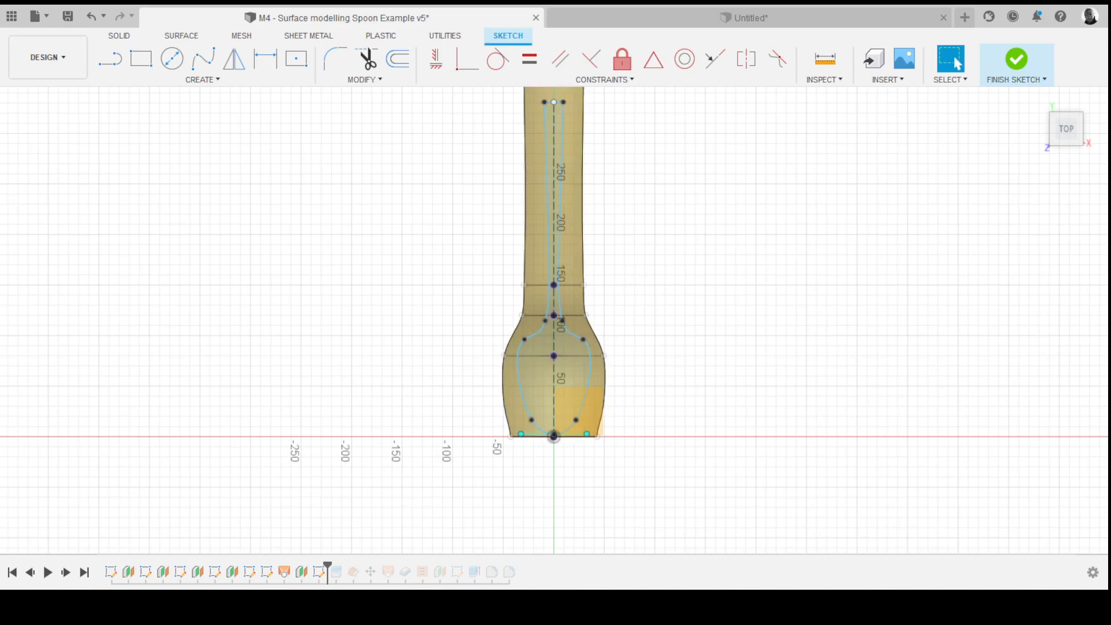
scroll(570, 105, up, 2)
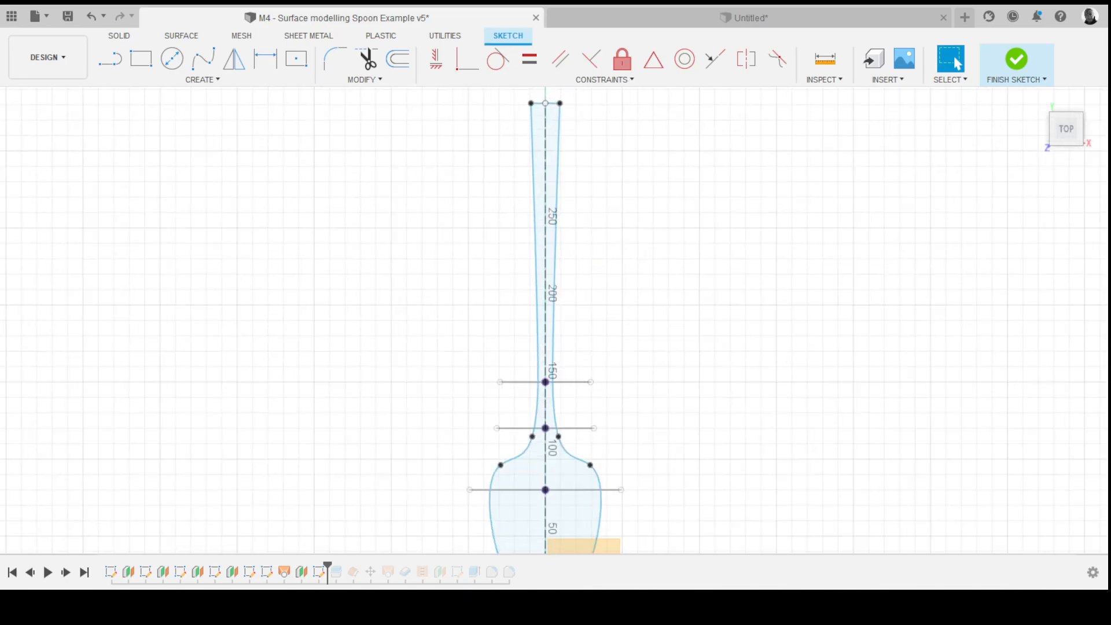
scroll(595, 154, down, 3)
scroll(593, 102, up, 2)
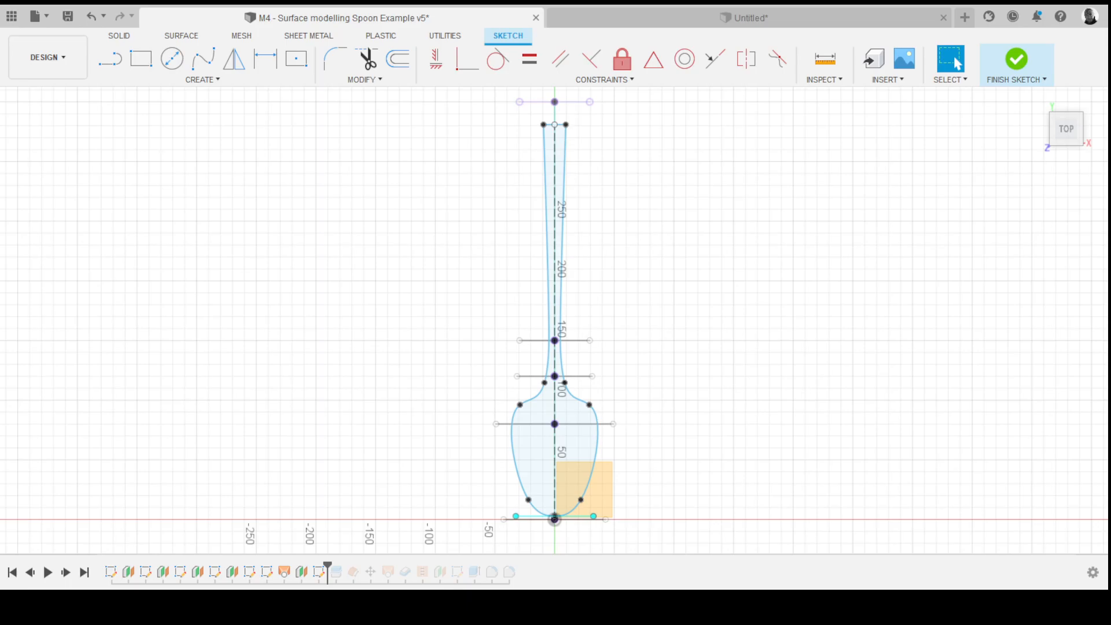
scroll(424, 203, down, 3)
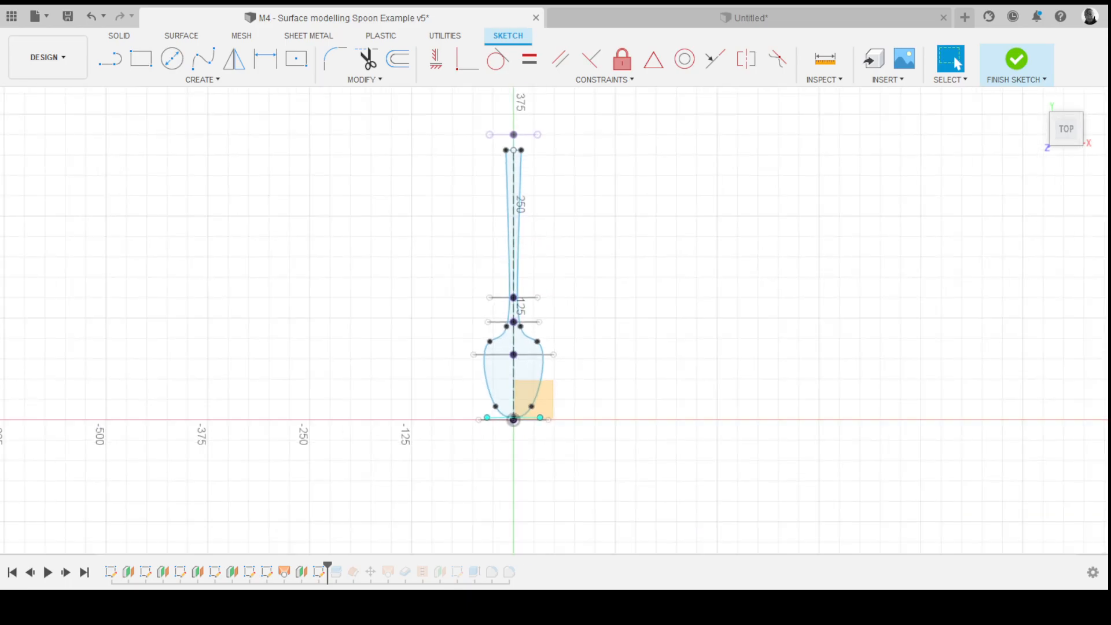
scroll(412, 231, up, 3)
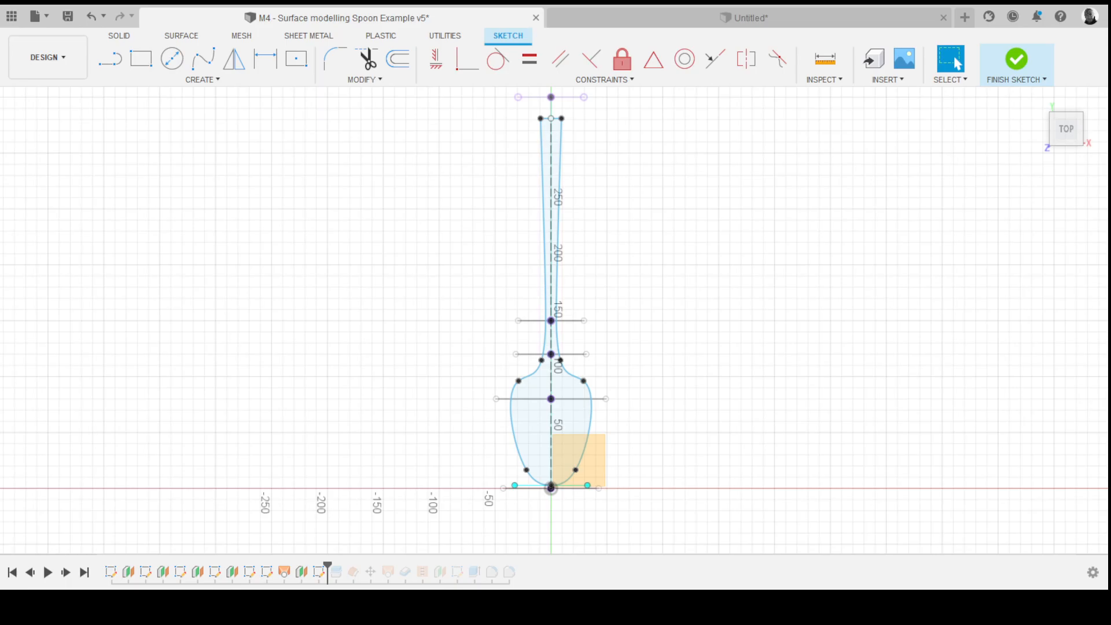
click(1017, 59)
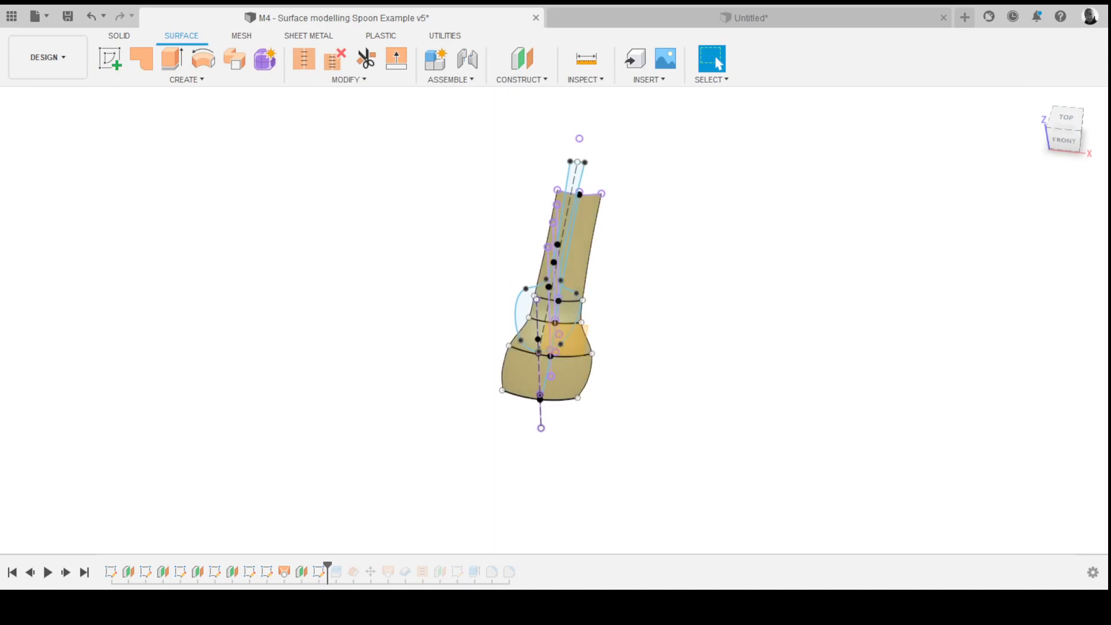
- Split the lofted surface along the spoon outline sketch projected through it
shift+middle_drag(636, 307, 507, 288)
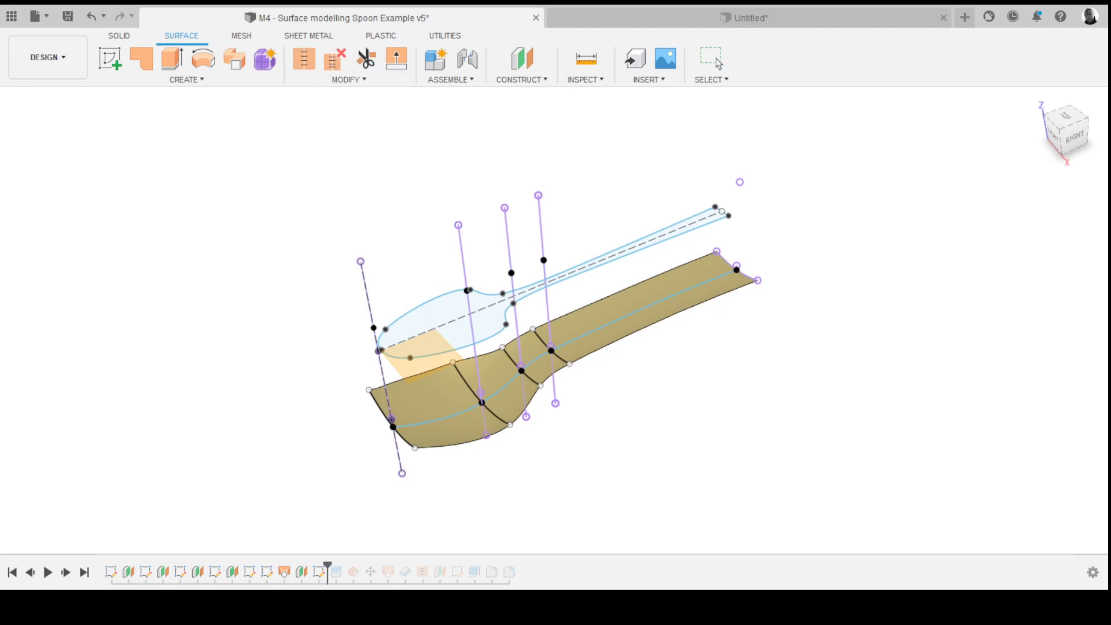
shift+middle_drag(554, 320, 573, 338)
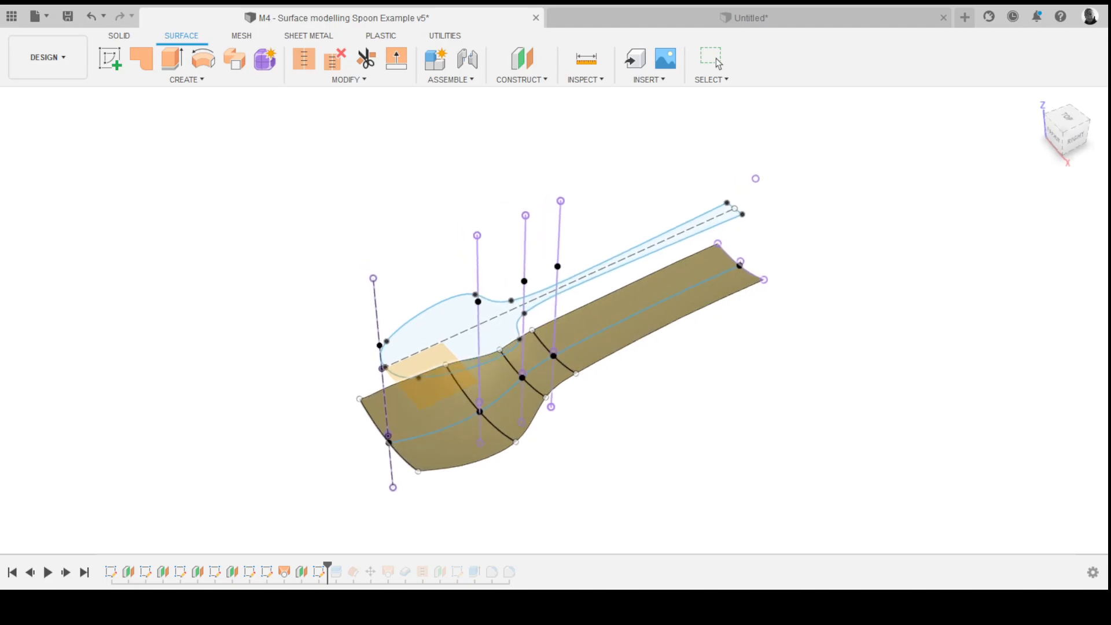
click(602, 316)
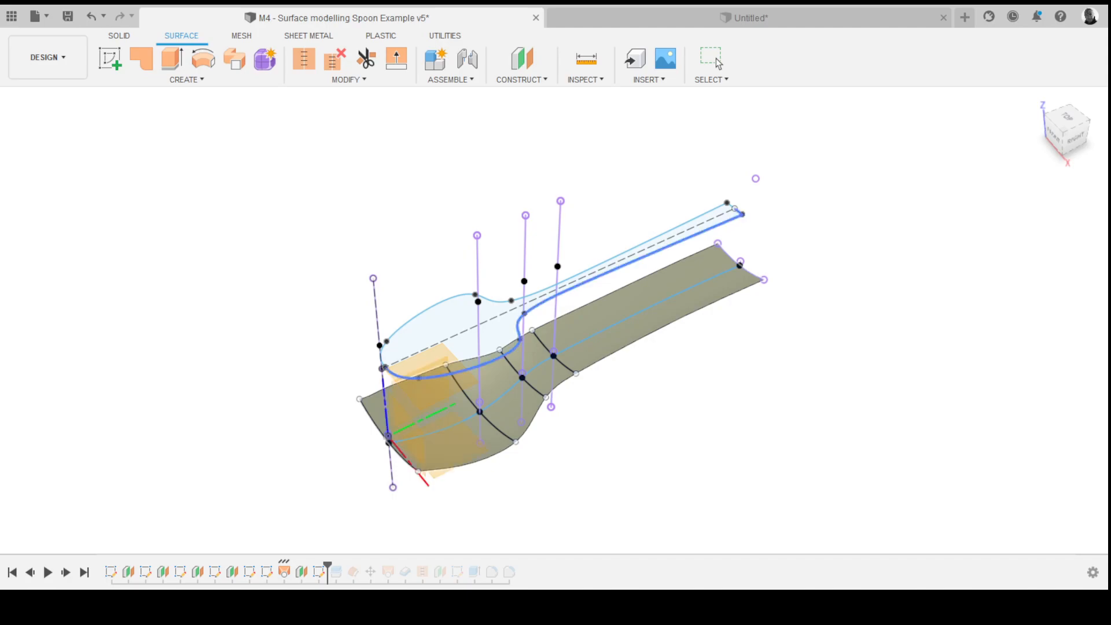
click(625, 264)
click(619, 254)
shift+middle_drag(619, 257, 585, 229)
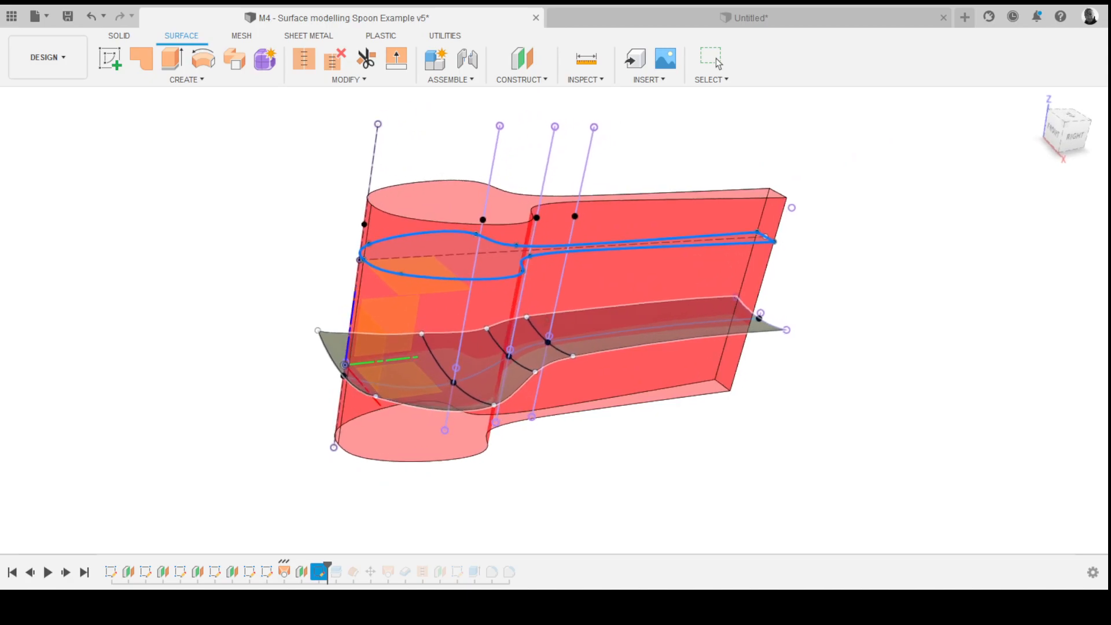
key(Return)
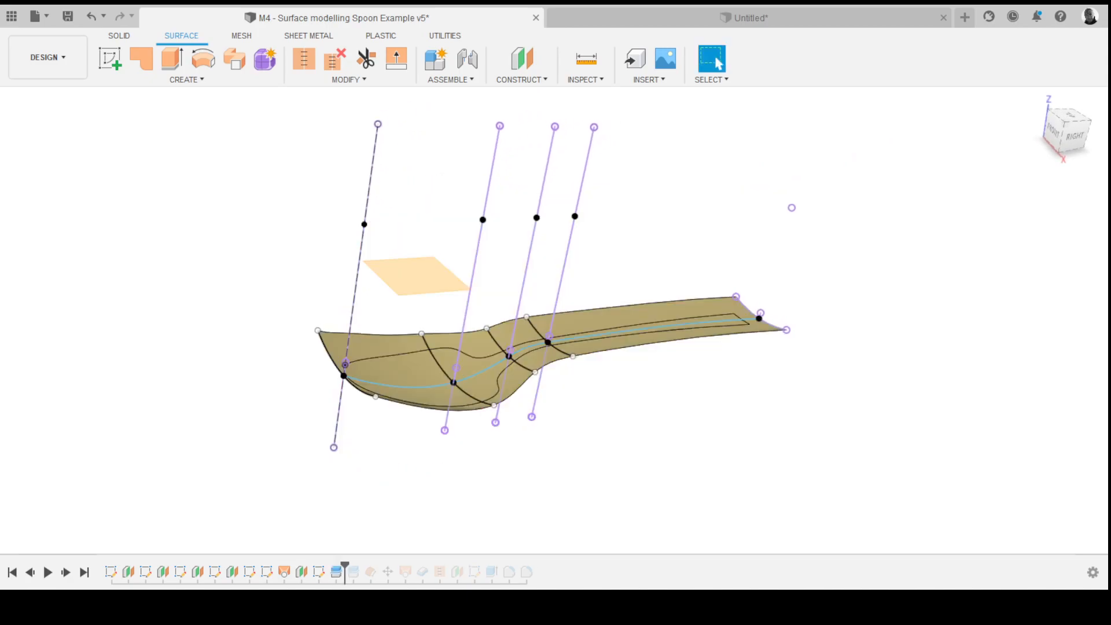
- Hide the outer surface piece and the construction sketches, leaving only the spoon-shaped surface
shift+middle_drag(578, 325, 588, 362)
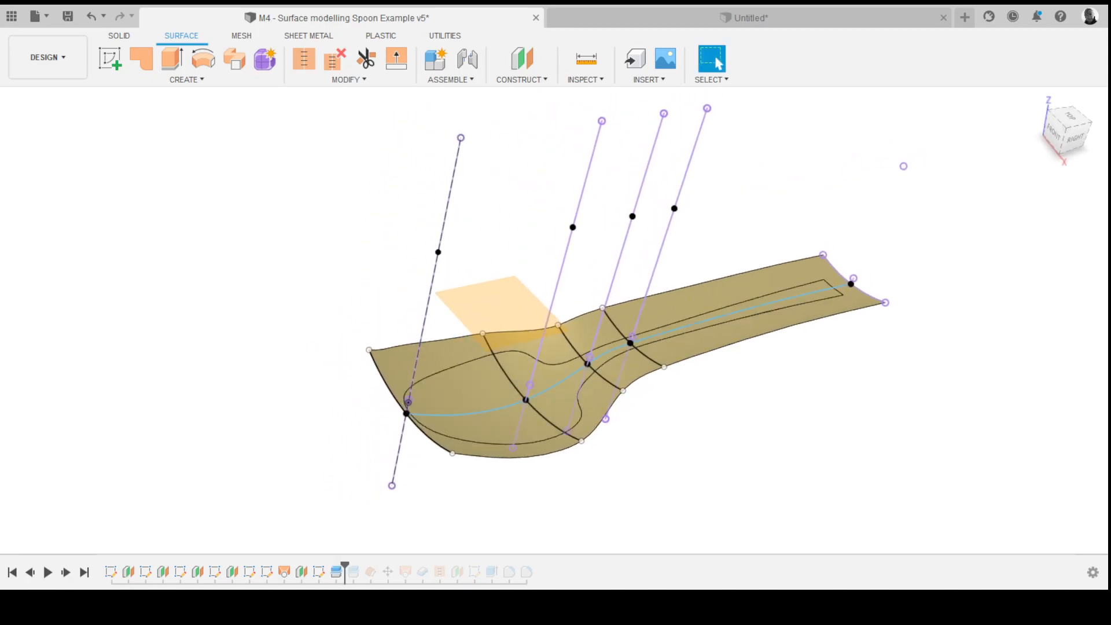
key(v)
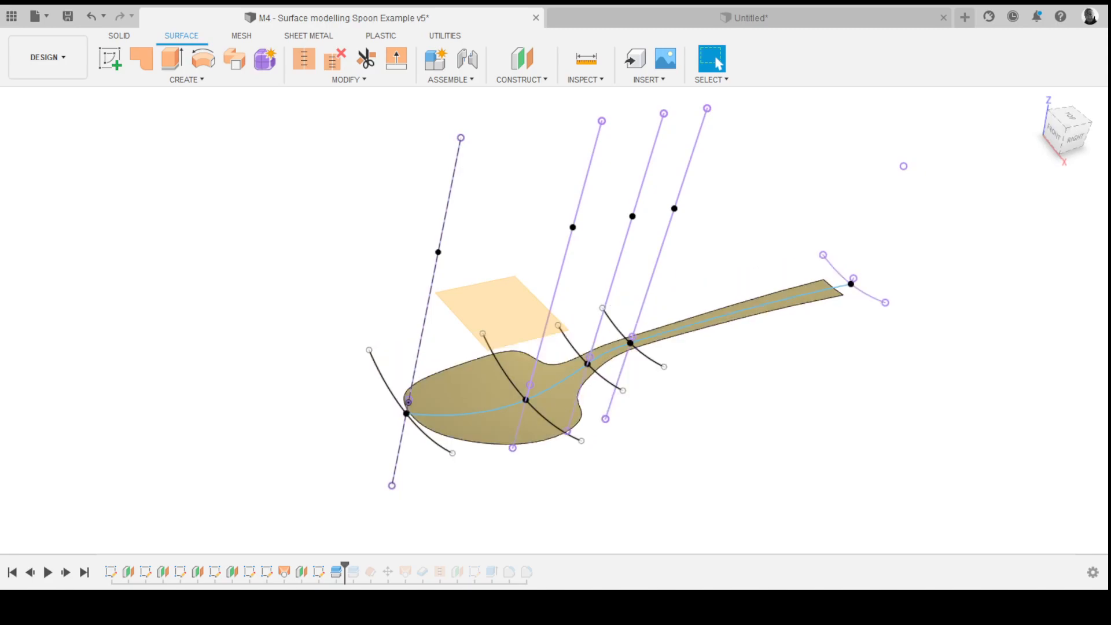
key(v)
key(v)
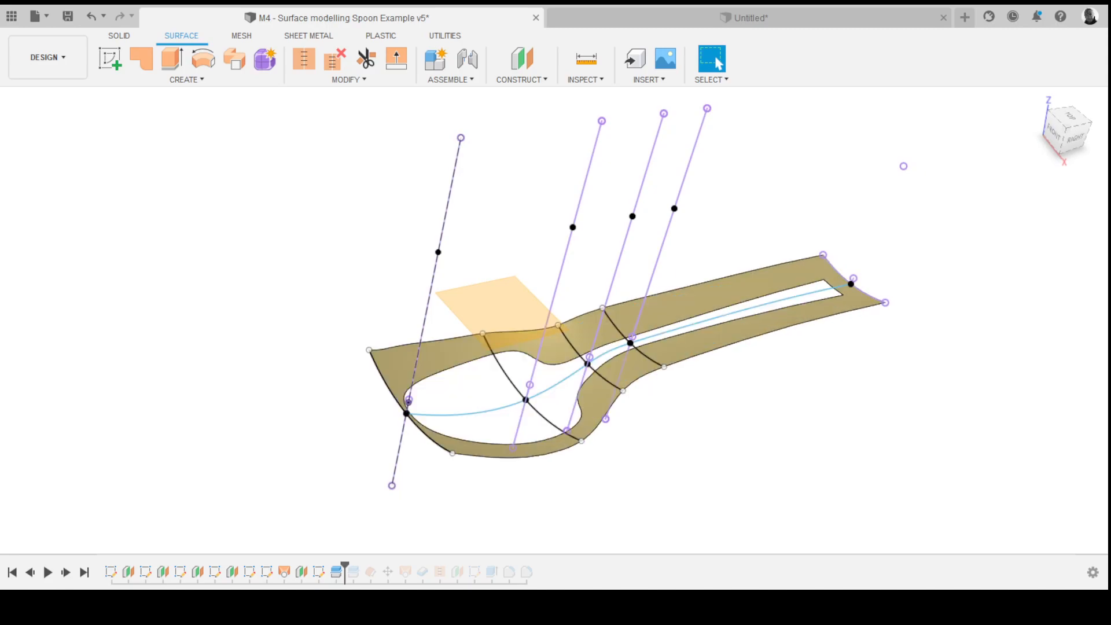
key(v)
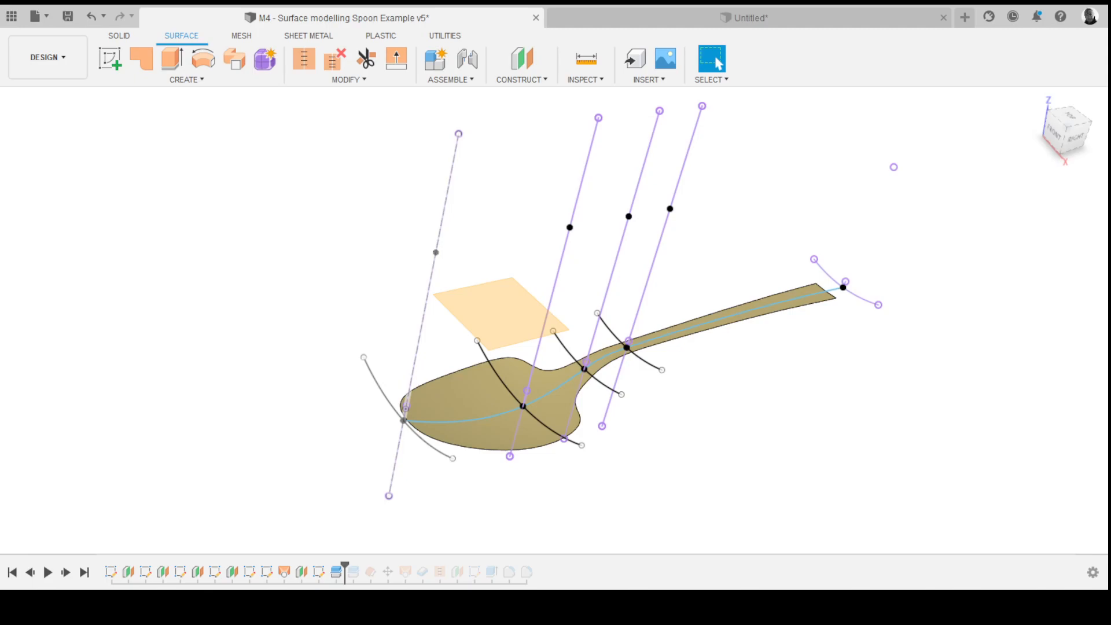
shift+middle_drag(556, 324, 504, 232)
key(v)
key(v)
key(v)
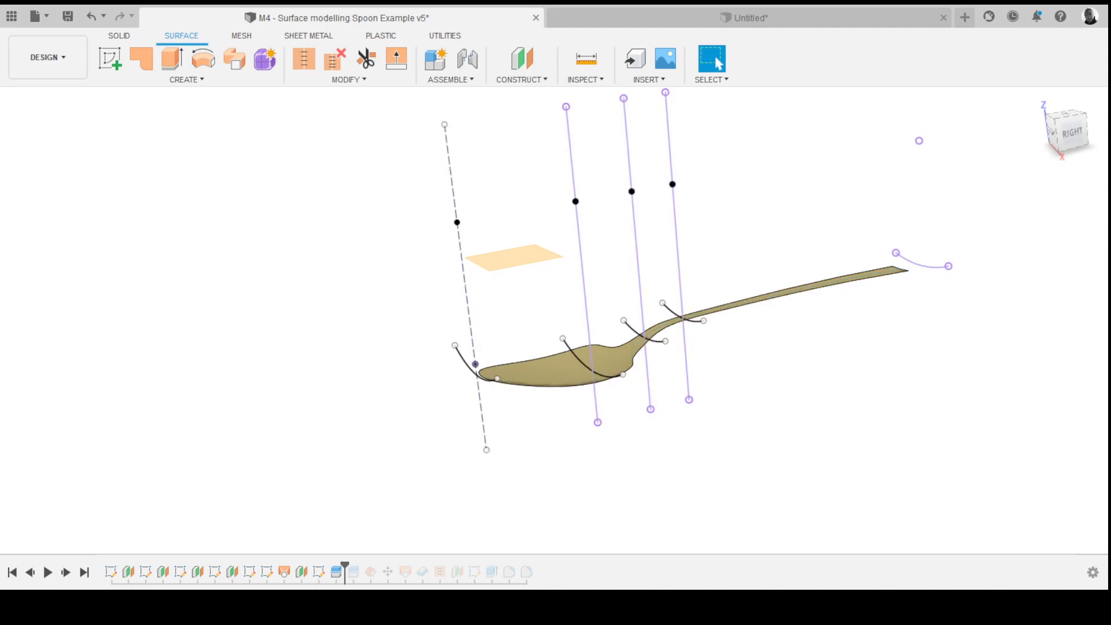
key(v)
key(v)
key(v)
key(v)
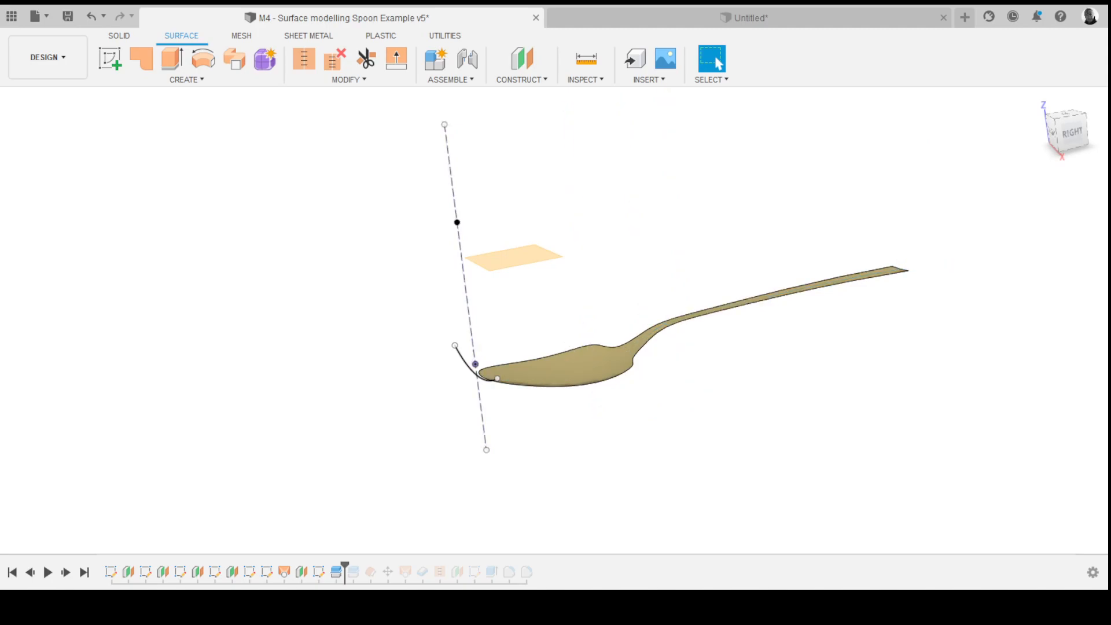
shift+middle_drag(556, 255, 438, 186)
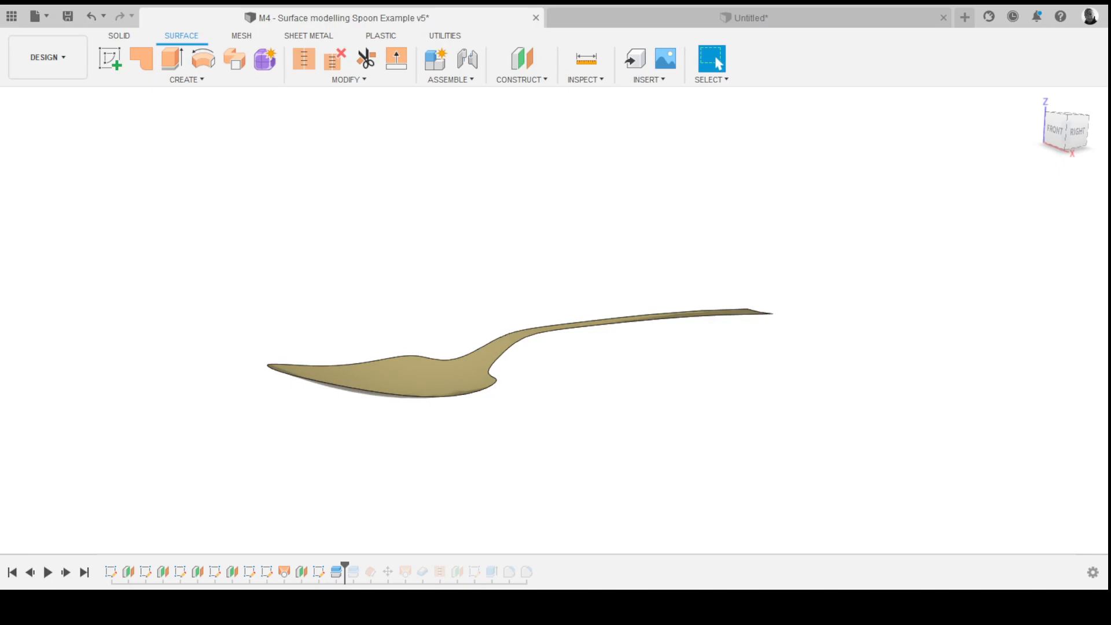
shift+middle_drag(555, 345, 595, 343)
click(186, 80)
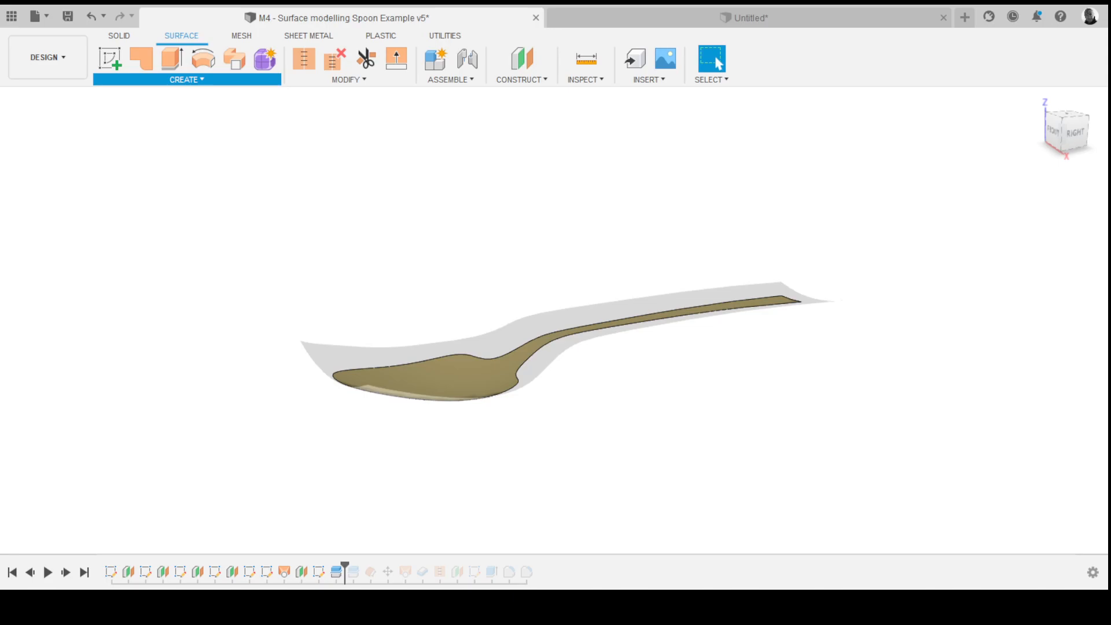
- Try to thicken the spoon-shaped surface to 3 mm
click(717, 62)
shift+middle_drag(594, 343, 589, 368)
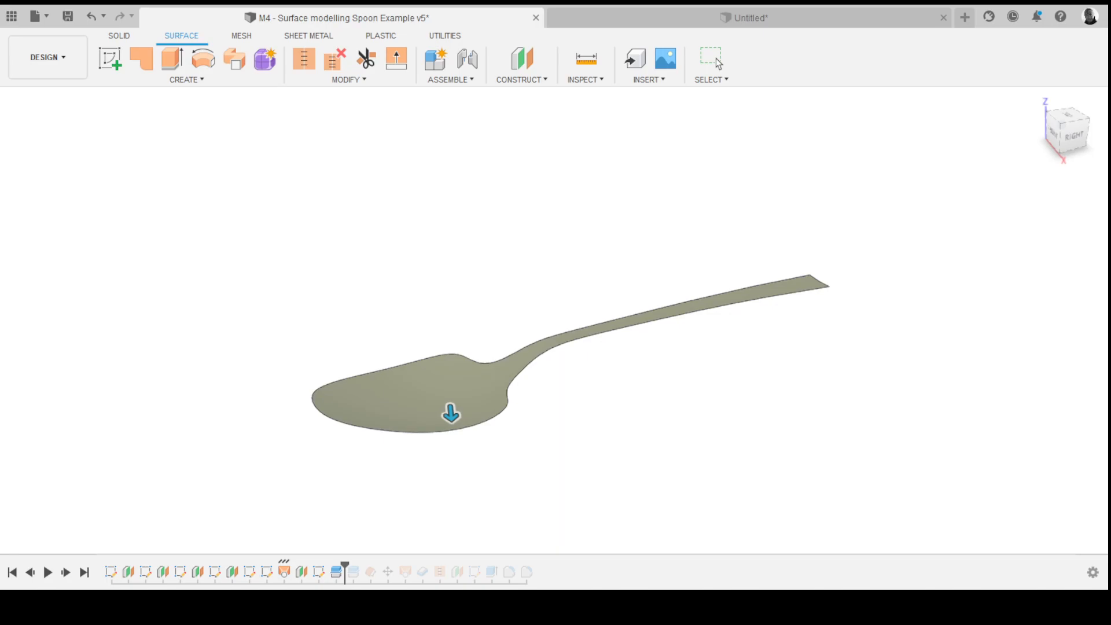
text(2)
shift+middle_drag(594, 371, 567, 353)
scroll(598, 348, up, 3)
text(3)
scroll(559, 331, down, 3)
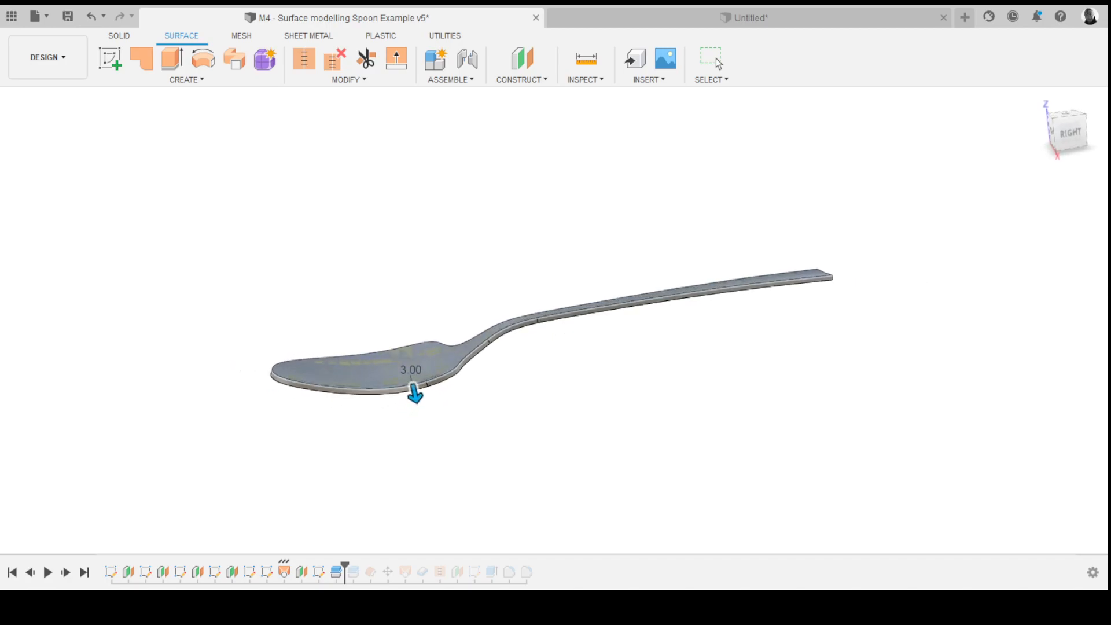
key(Return)
shift+middle_drag(566, 328, 605, 317)
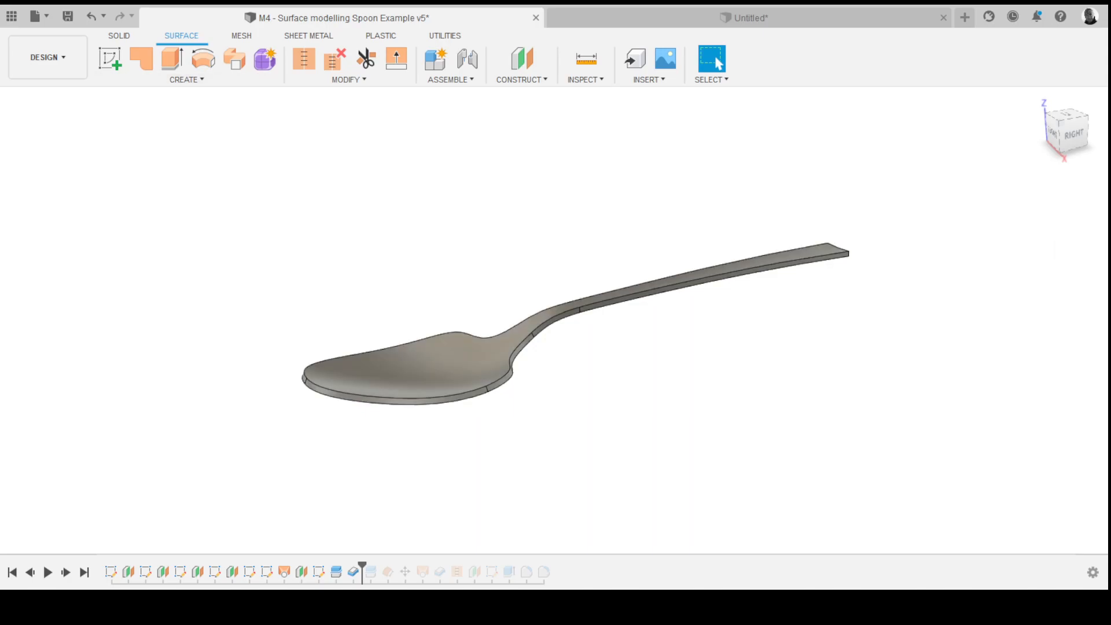
- Undo the thickening and the two changes before it
click(119, 35)
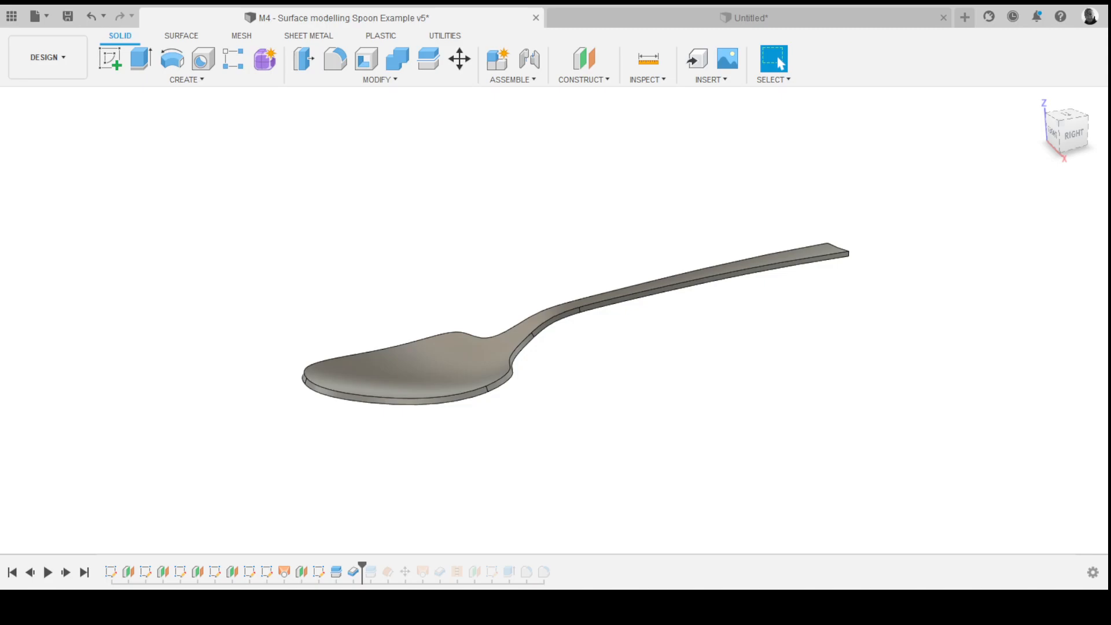
key(ctrl+z)
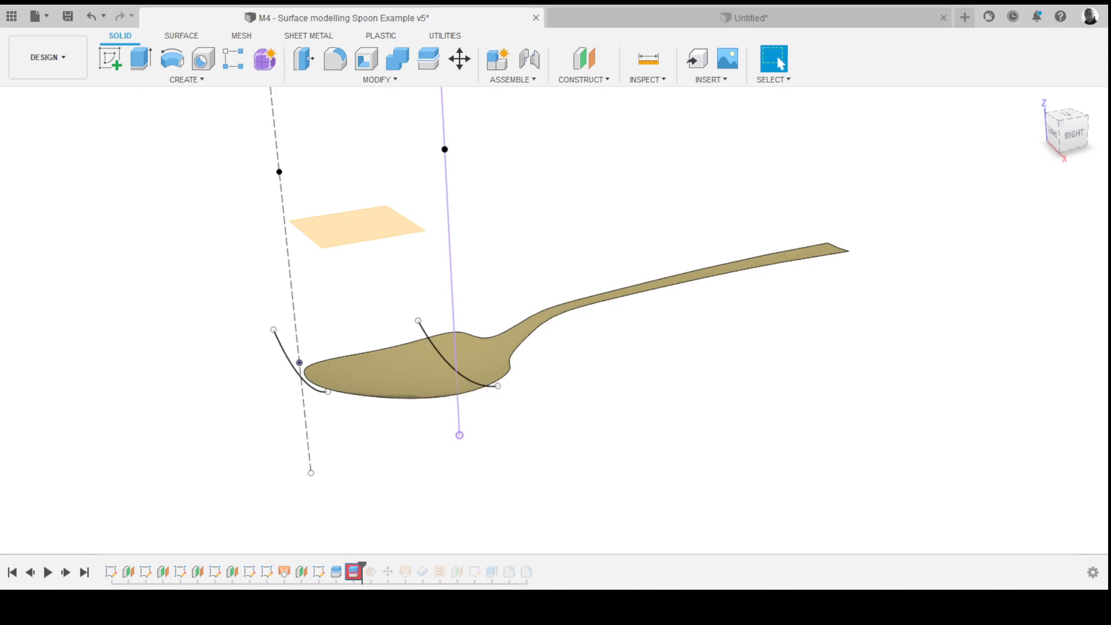
click(781, 64)
key(ctrl+z)
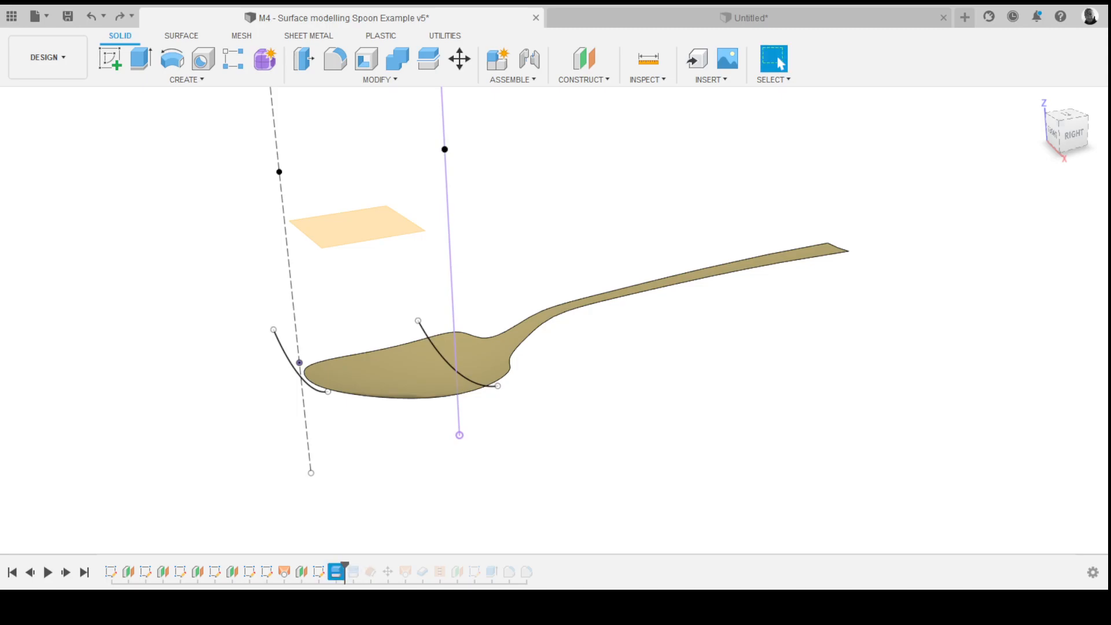
key(ctrl+z)
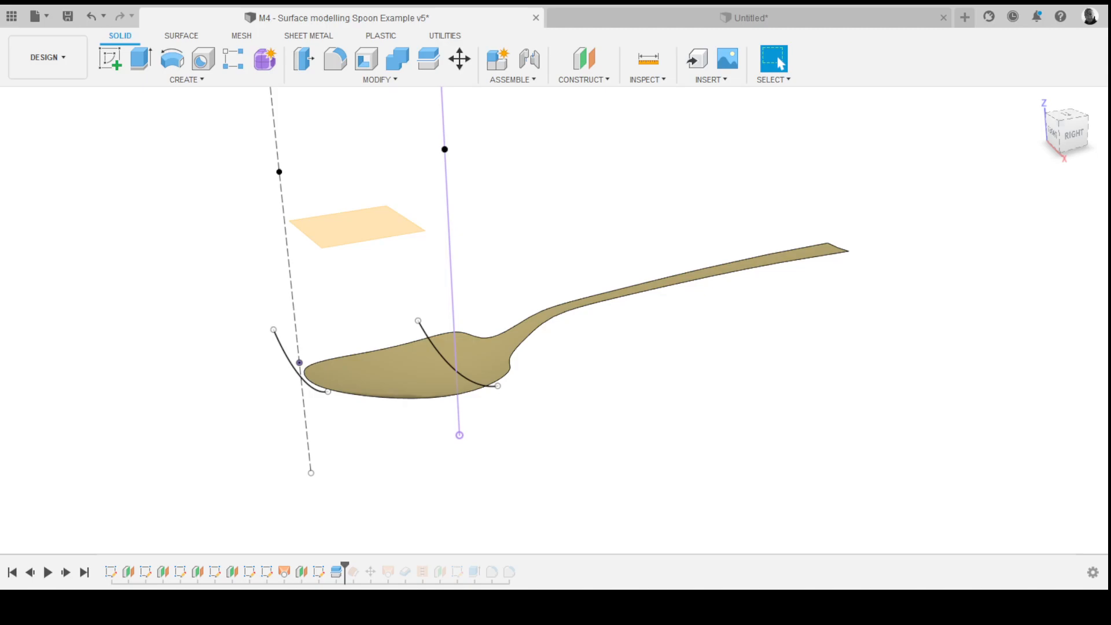
- Roll the example's timeline forward one feature to show the offset copy of the spoon surface
middle_drag(588, 319, 545, 319)
scroll(703, 304, down, 2)
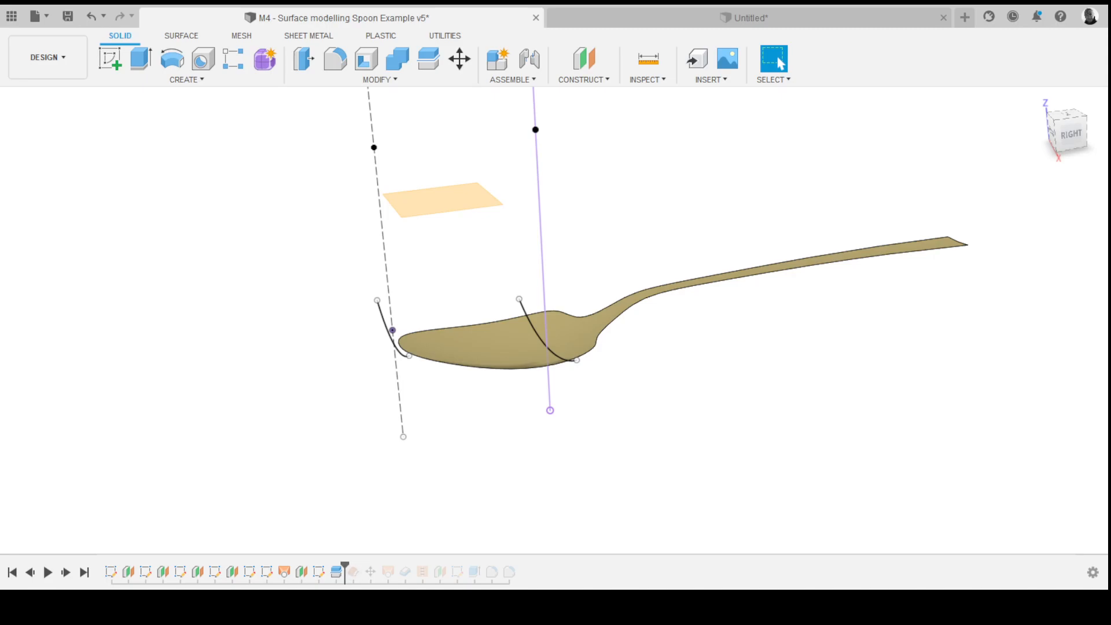
click(182, 36)
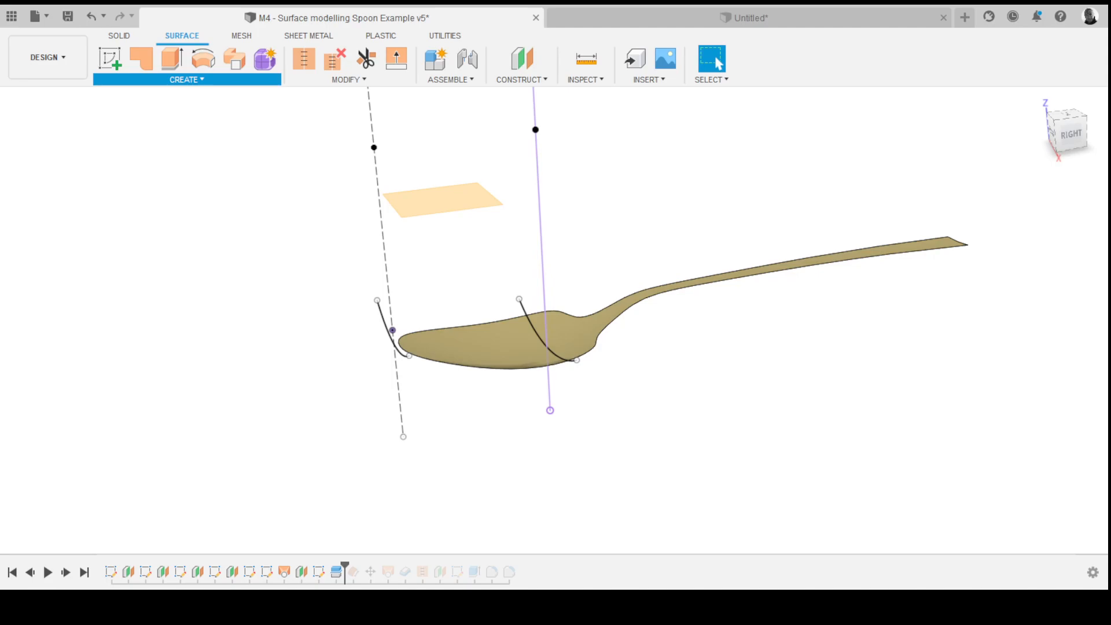
shift+middle_drag(556, 336, 502, 255)
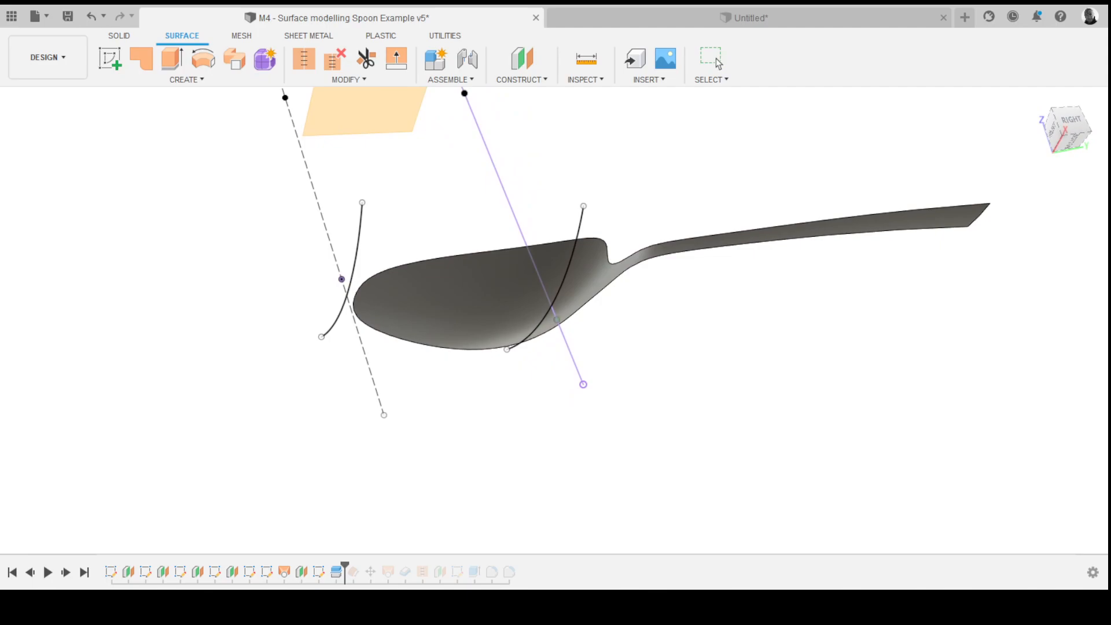
shift+middle_drag(546, 315, 441, 355)
key(Return)
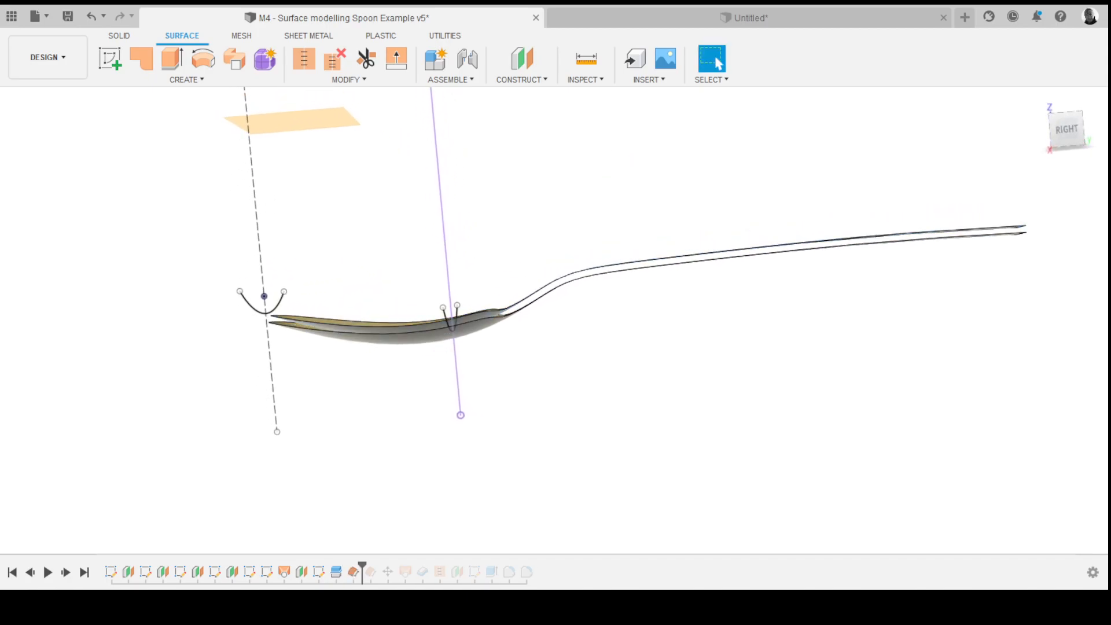
mouse_move(631, 157)
shift+middle_down()
mouse_move(702, 113)
mouse_move(709, 124)
shift+middle_up()
scroll(584, 339, down, 3)
shift+middle_drag(665, 243, 745, 195)
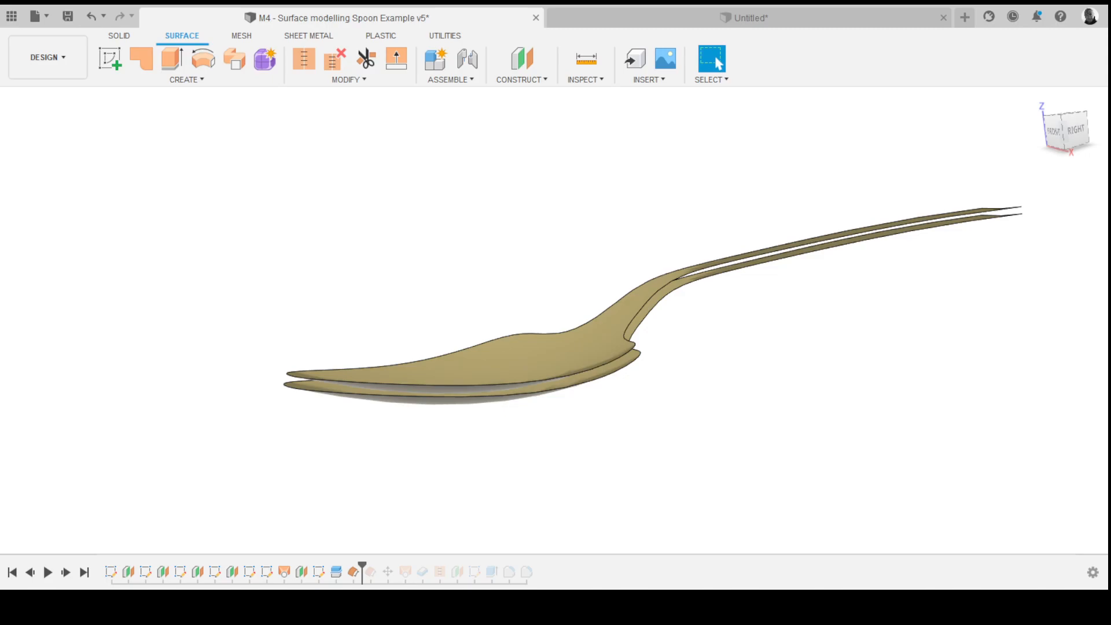
- Undo the last four changes
shift+middle_drag(738, 294, 726, 295)
key(ctrl+z)
key(ctrl+z)
key(ctrl+z)
key(ctrl+z)
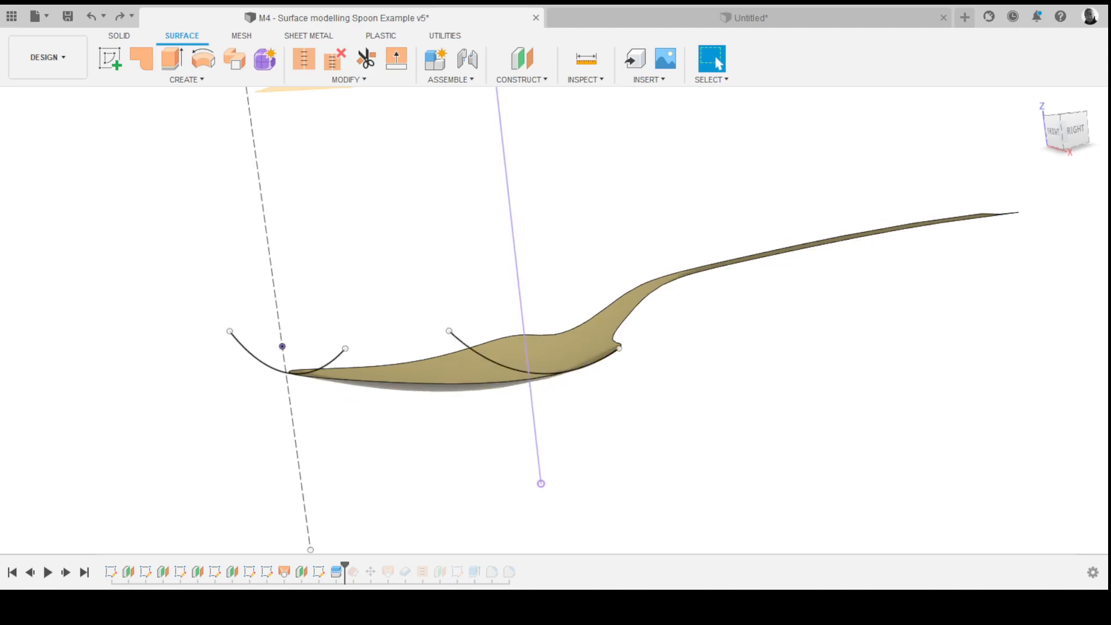
- Hide the construction sketches and section arcs
key(v)
key(v)
key(v)
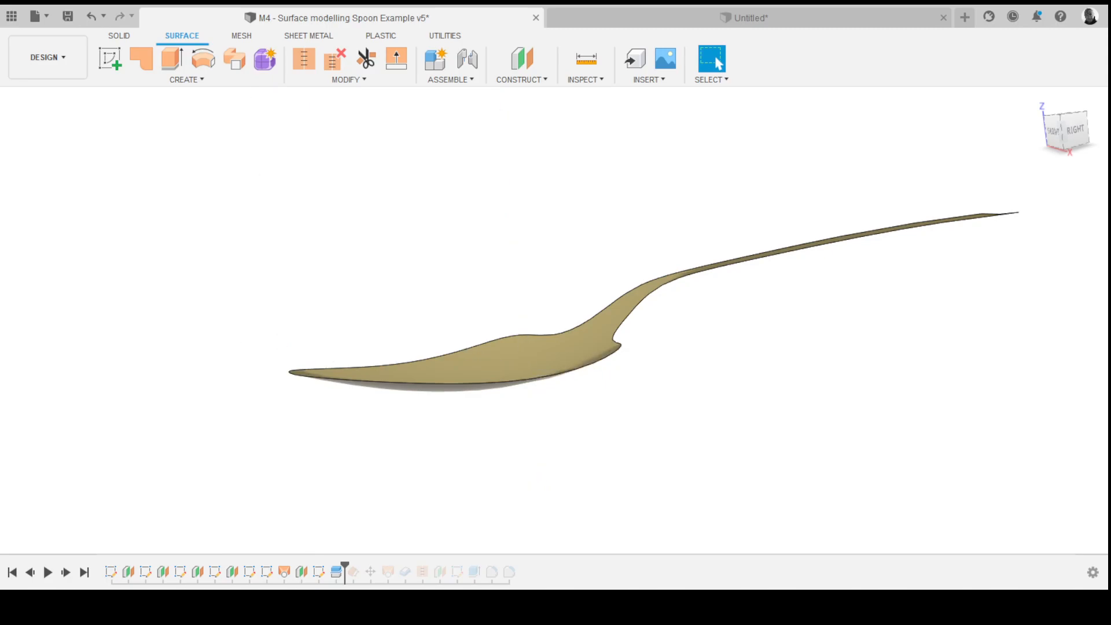
- Roll the example's timeline forward one feature to show the offset copy of the spoon surface
drag(345, 566, 362, 566)
scroll(692, 300, down, 1)
shift+middle_drag(692, 300, 669, 308)
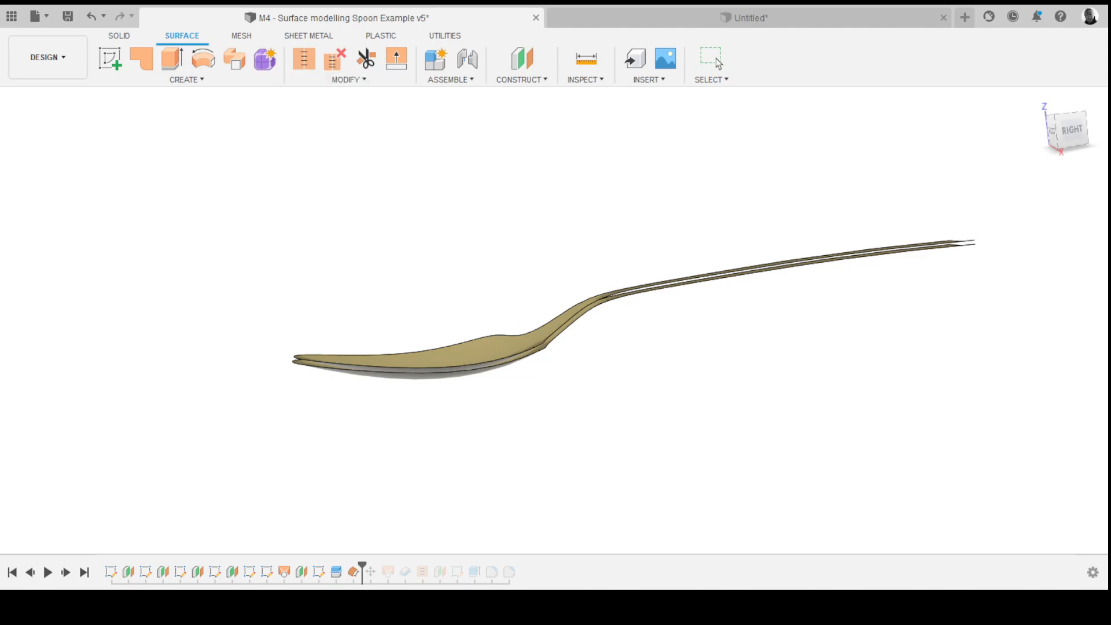
shift+middle_drag(648, 310, 751, 337)
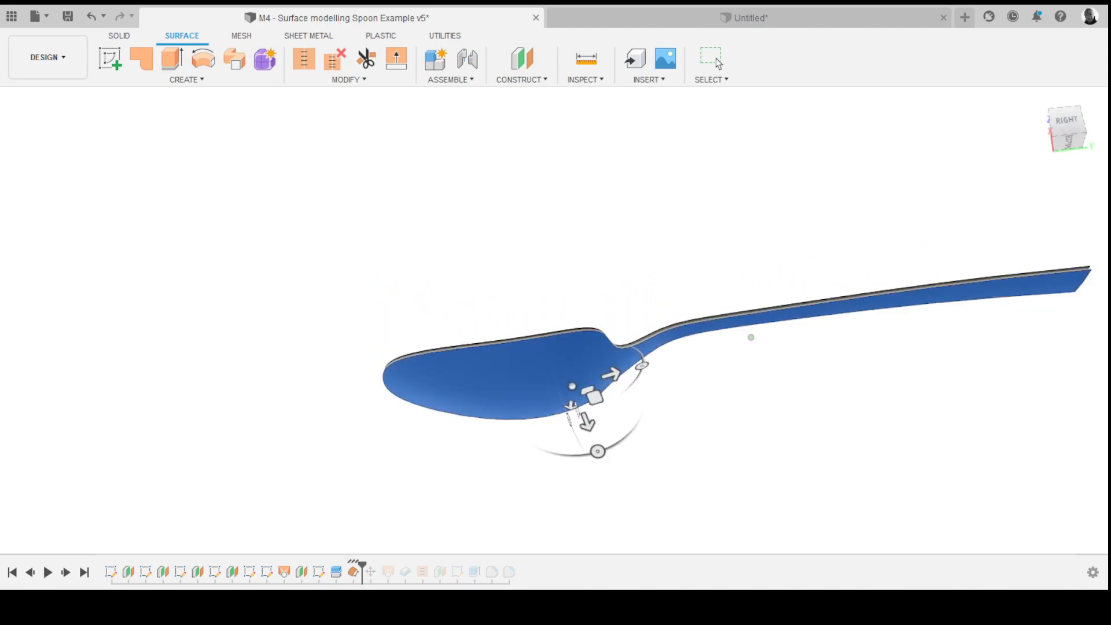
shift+middle_drag(751, 337, 697, 319)
scroll(489, 374, down, 5)
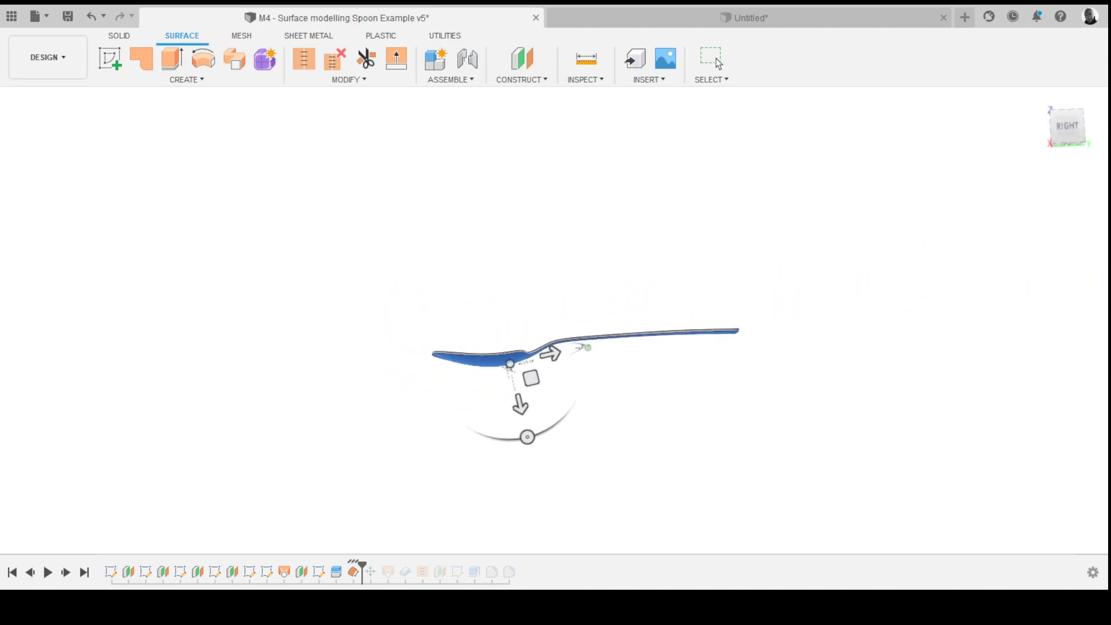
- Inspect the feature that moves the offset surface below the original, viewing it from the right side
scroll(506, 320, up, 4)
scroll(413, 399, up, 2)
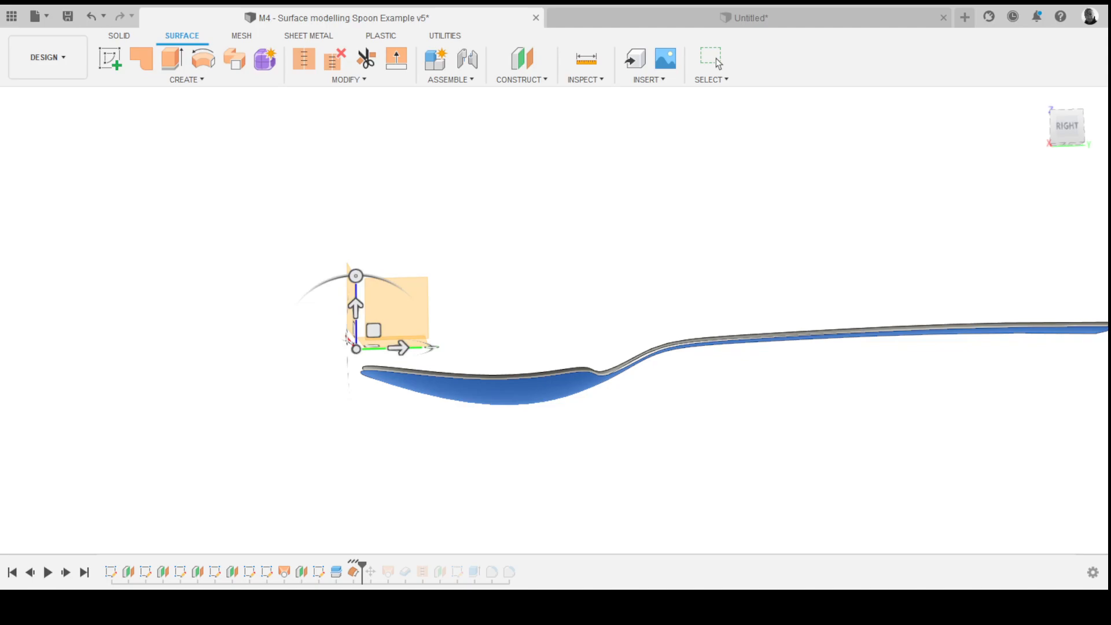
click(1067, 126)
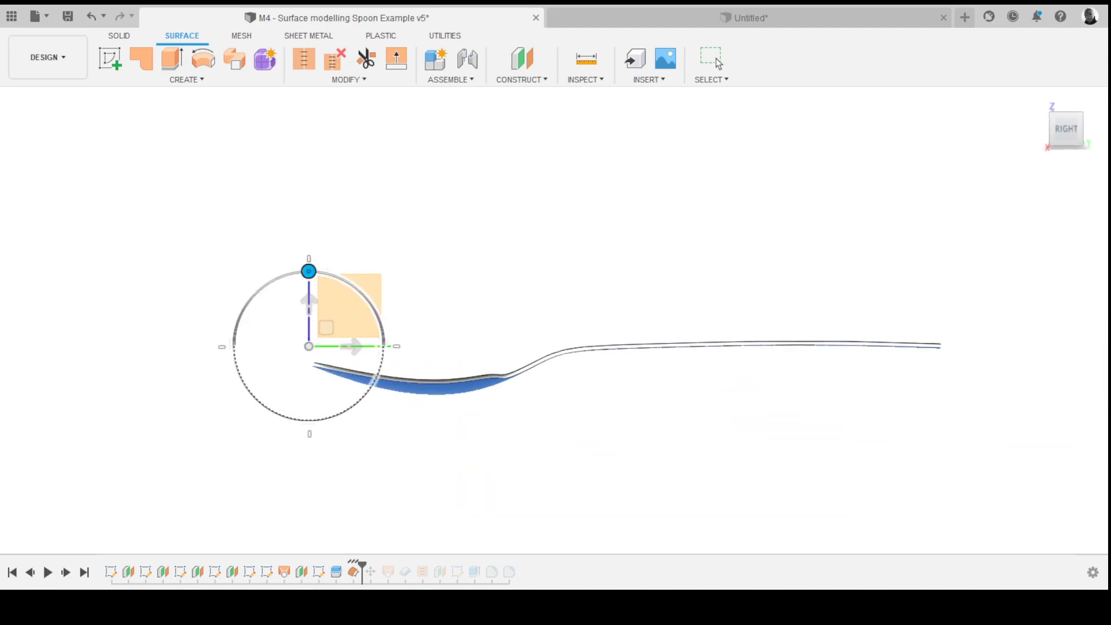
middle_drag(627, 366, 474, 368)
scroll(550, 318, up, 4)
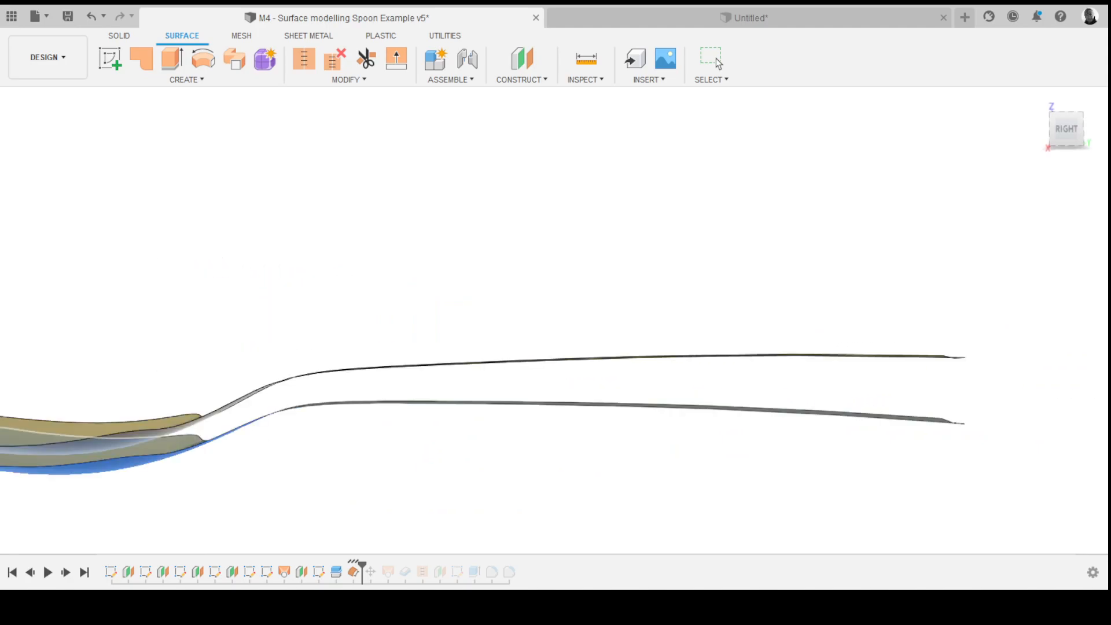
scroll(846, 231, down, 8)
scroll(826, 248, up, 4)
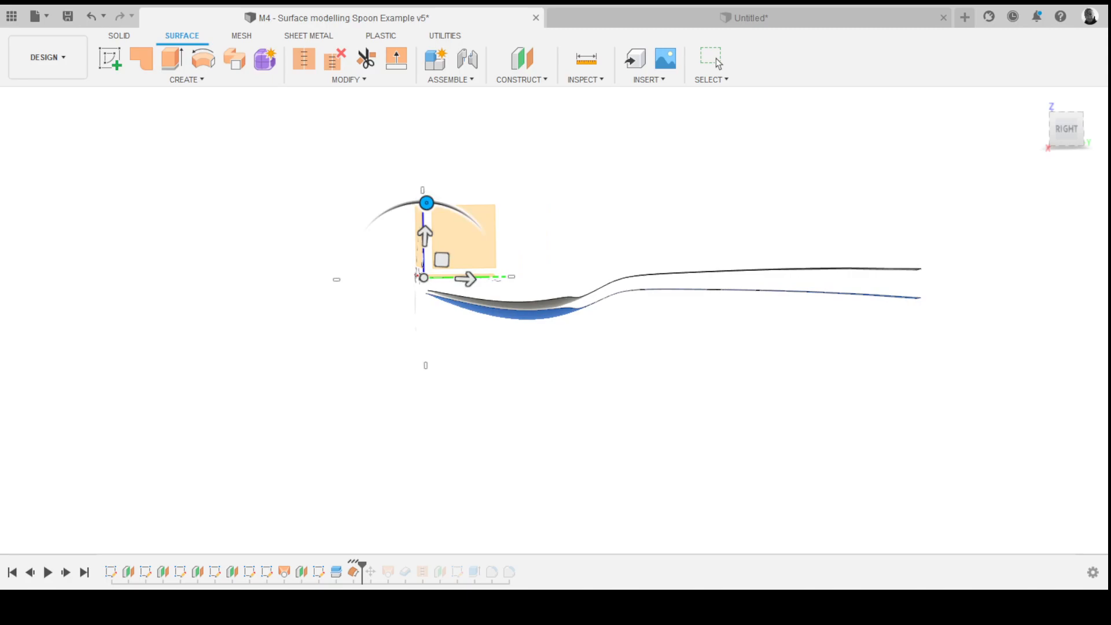
drag(426, 202, 425, 202)
mouse_move(668, 313)
middle_down()
mouse_move(619, 315)
mouse_move(654, 336)
mouse_move(657, 321)
middle_up()
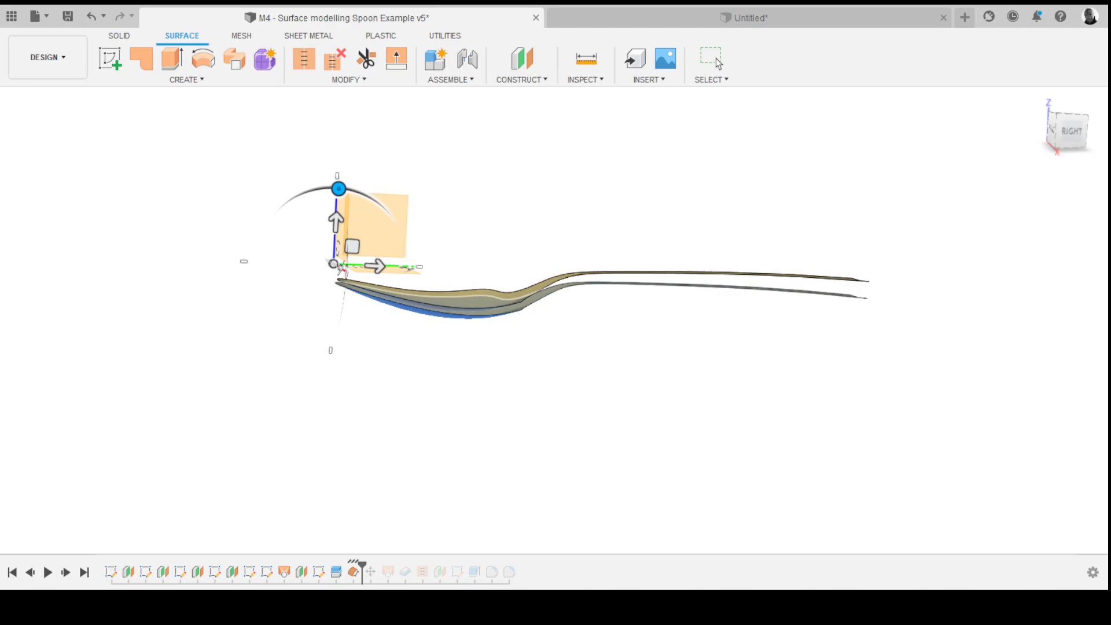
shift+middle_drag(613, 304, 660, 277)
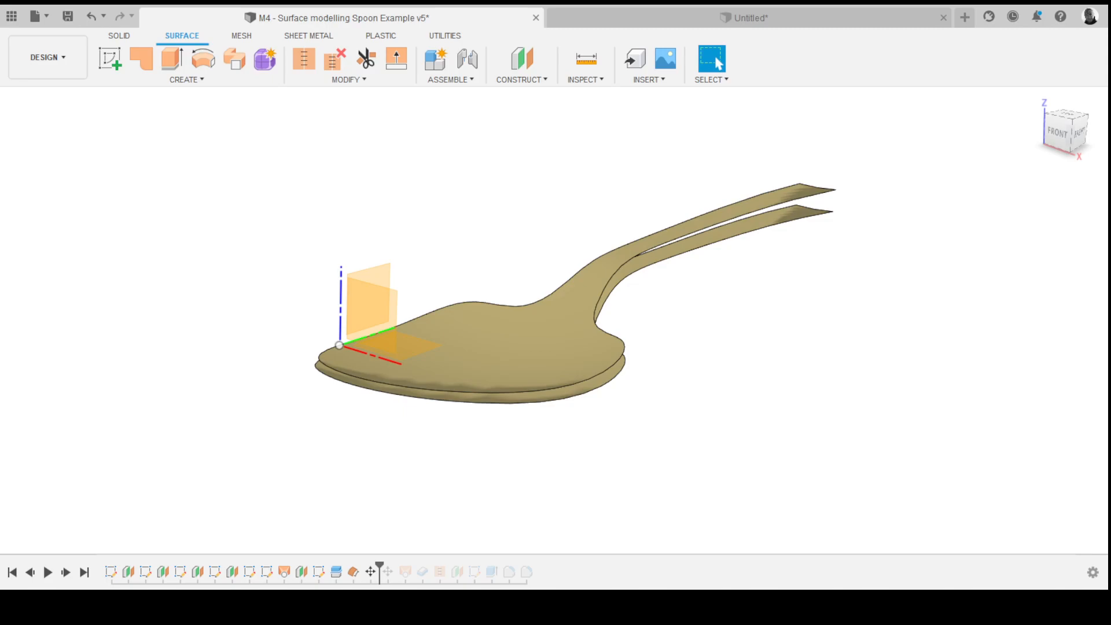
- Loft between the outline edges of the two spoon surfaces to create the spoon's side wall
mouse_move(562, 320)
shift+middle_down()
mouse_move(529, 296)
mouse_move(457, 292)
mouse_move(399, 307)
mouse_move(295, 303)
mouse_move(232, 327)
mouse_move(492, 307)
shift+middle_up()
shift+middle_drag(704, 315, 697, 322)
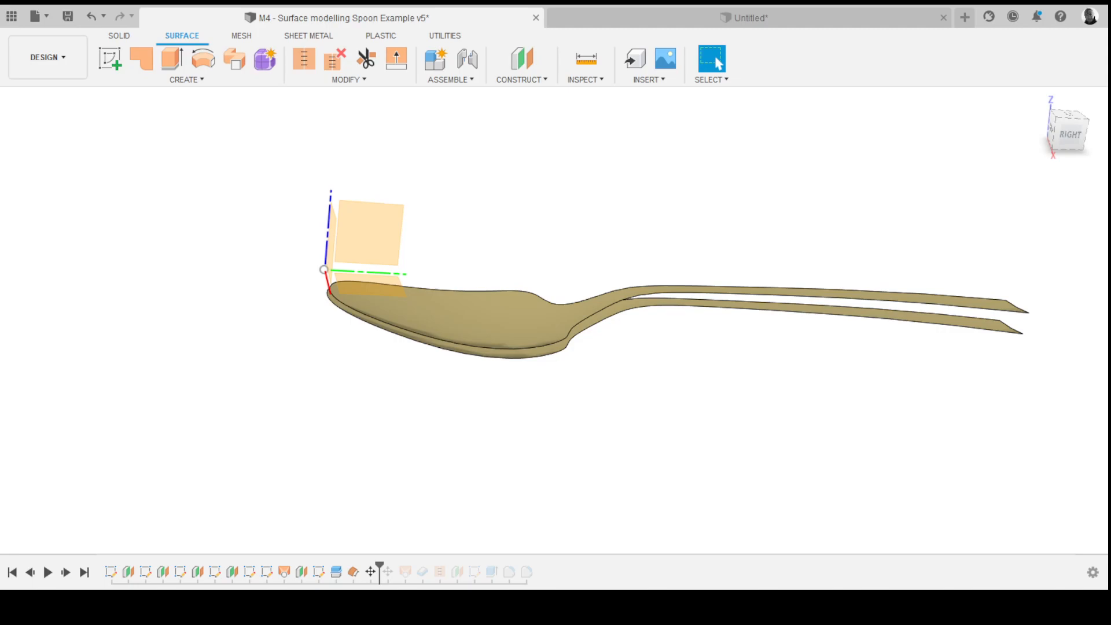
shift+middle_drag(697, 322, 745, 315)
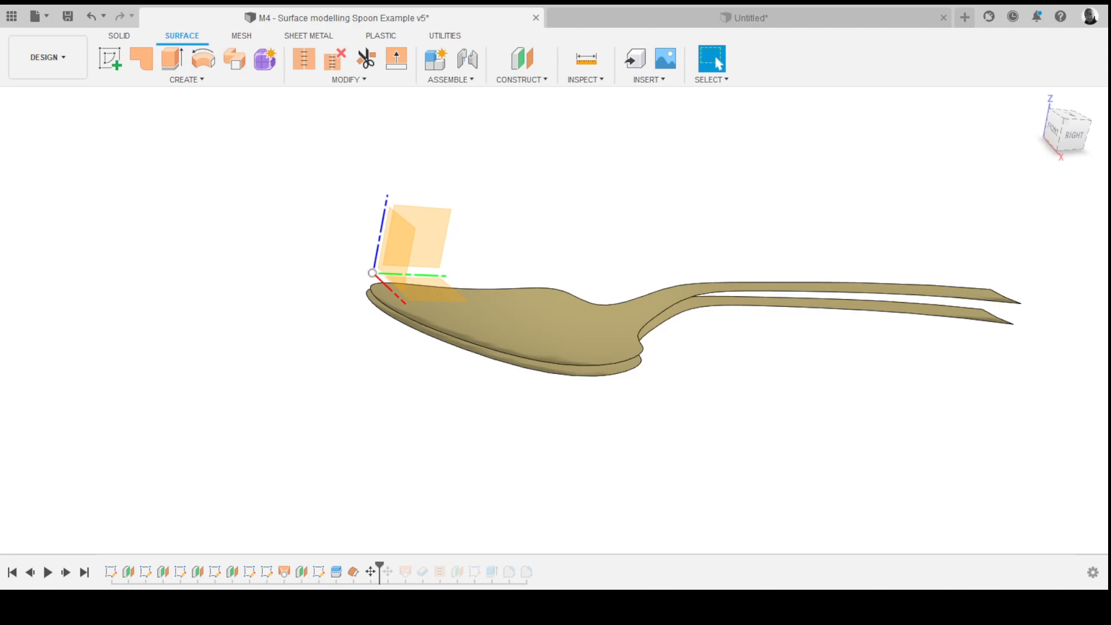
scroll(525, 260, down, 4)
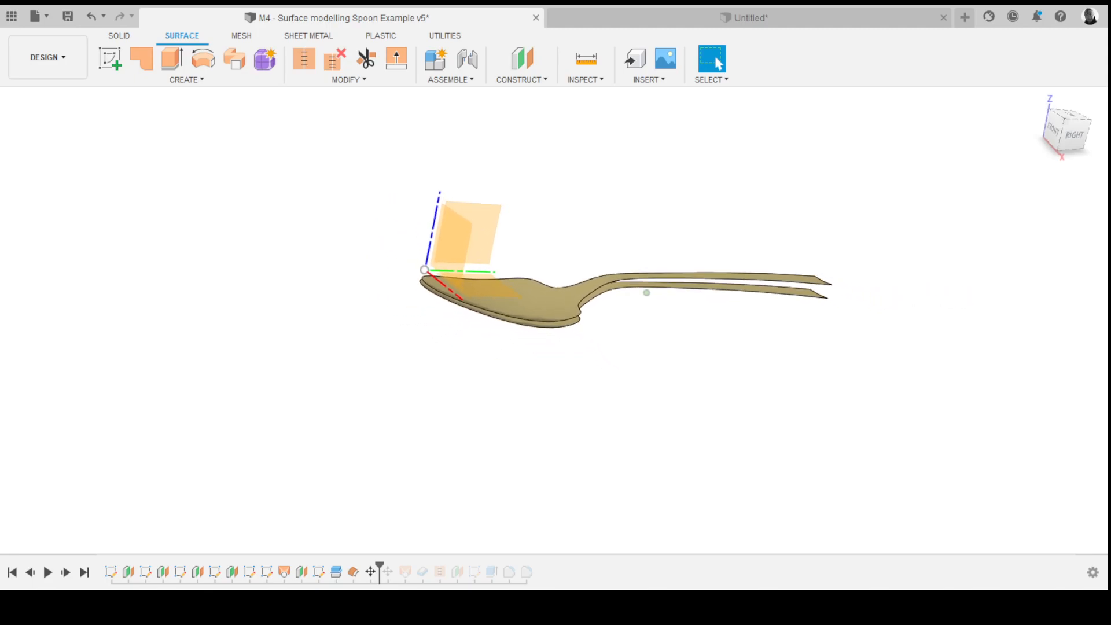
scroll(556, 289, up, 5)
click(187, 80)
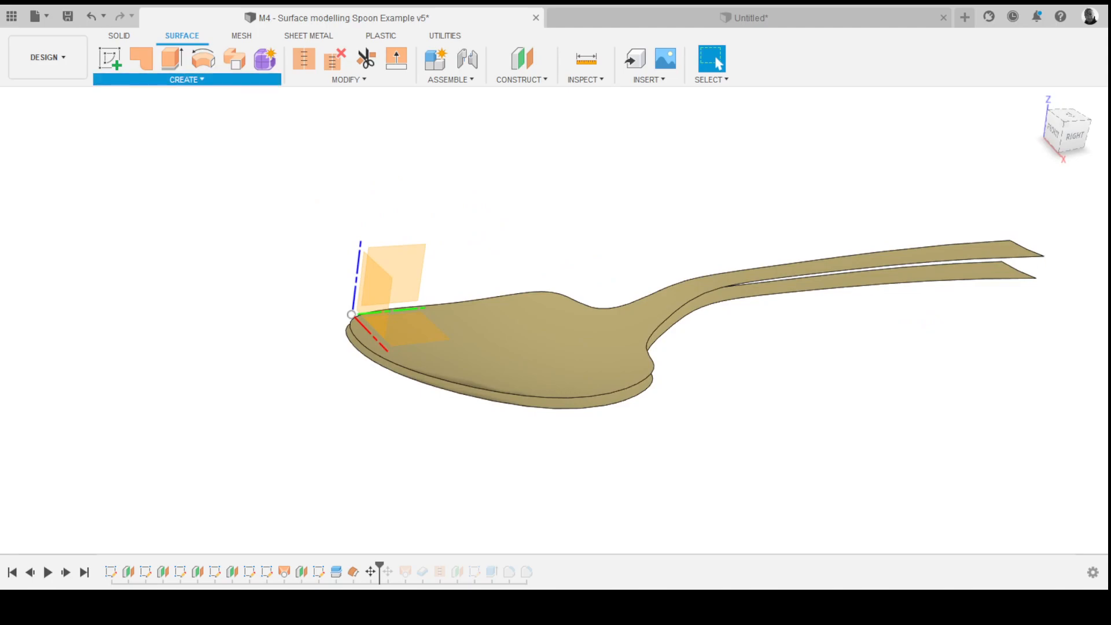
scroll(567, 289, down, 1)
shift+middle_drag(553, 320, 521, 249)
scroll(636, 278, up, 4)
shift+middle_drag(556, 301, 573, 272)
click(370, 347)
mouse_move(370, 336)
shift+middle_down()
mouse_move(380, 379)
mouse_move(362, 363)
mouse_move(374, 353)
shift+middle_up()
click(608, 304)
scroll(567, 306, down, 5)
shift+middle_drag(520, 312, 593, 307)
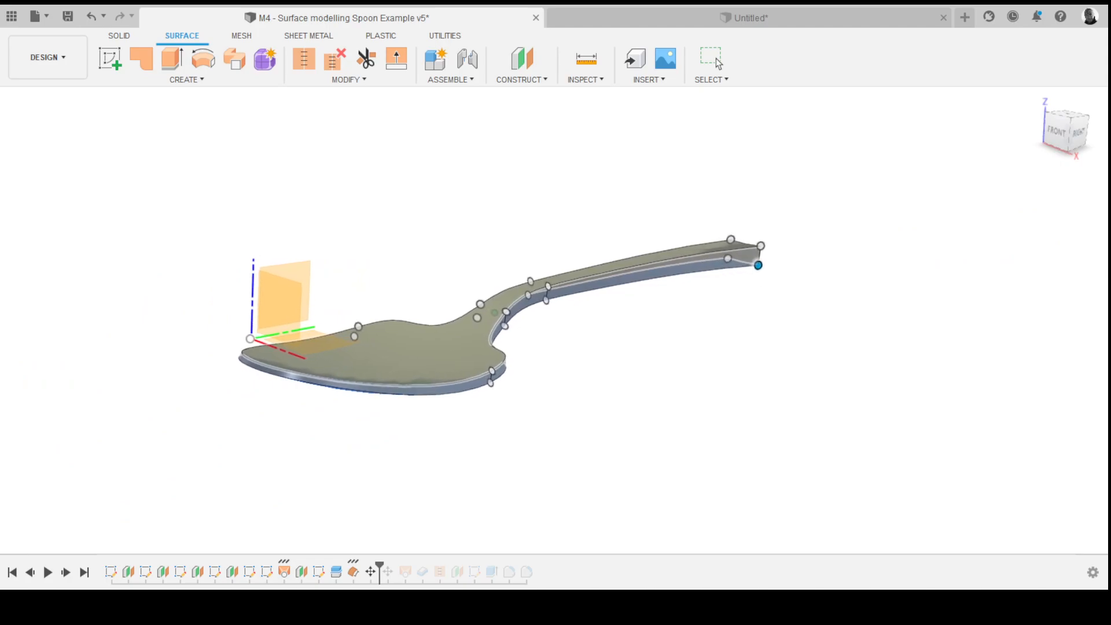
key(Return)
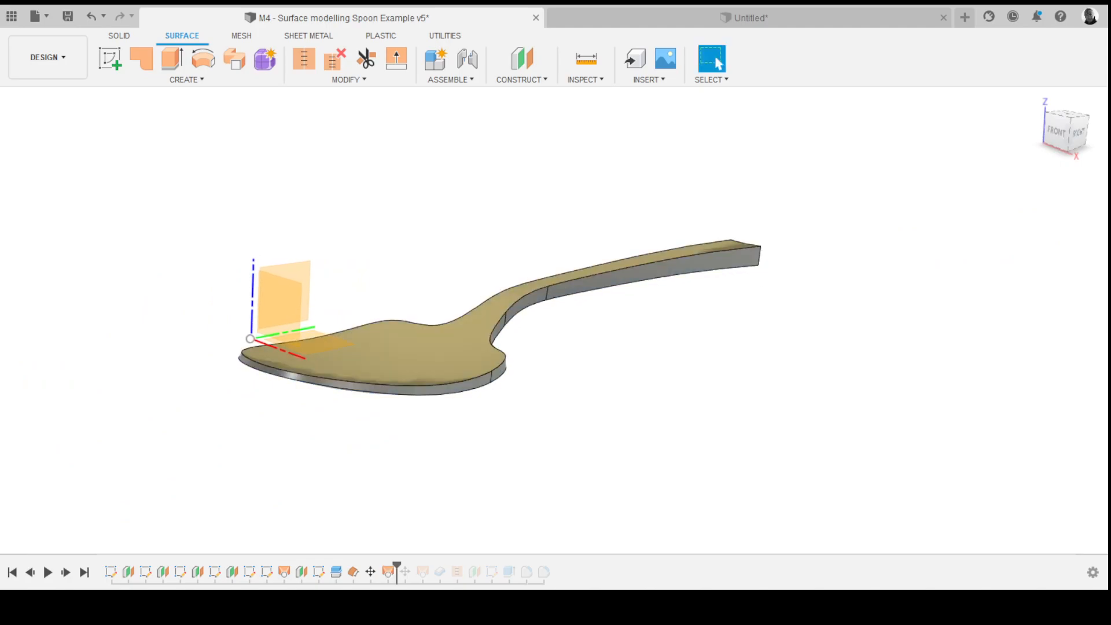
- Stitch the spoon's top, offset bottom and side wall surfaces together into one solid body
shift+middle_drag(560, 305, 521, 298)
shift+middle_drag(589, 292, 695, 269)
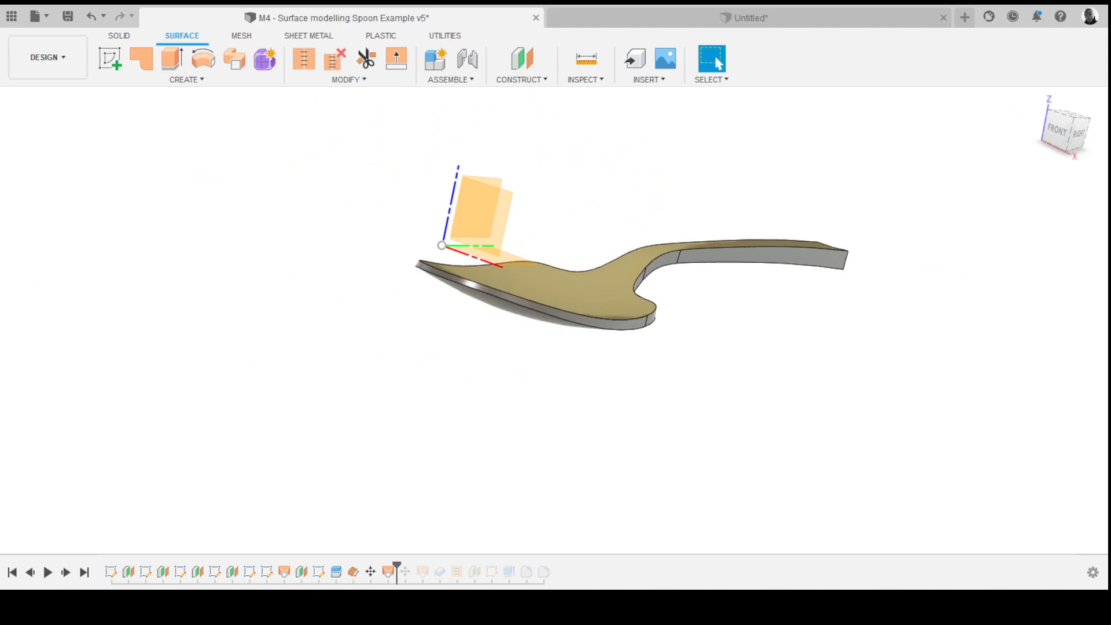
shift+middle_drag(694, 269, 566, 401)
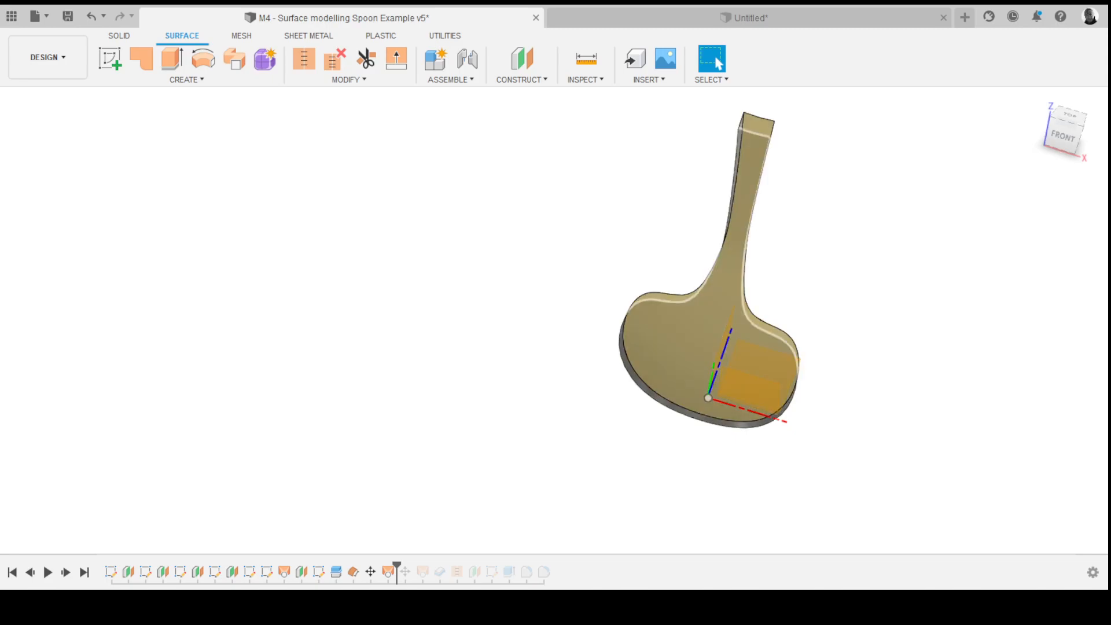
shift+middle_drag(810, 272, 718, 284)
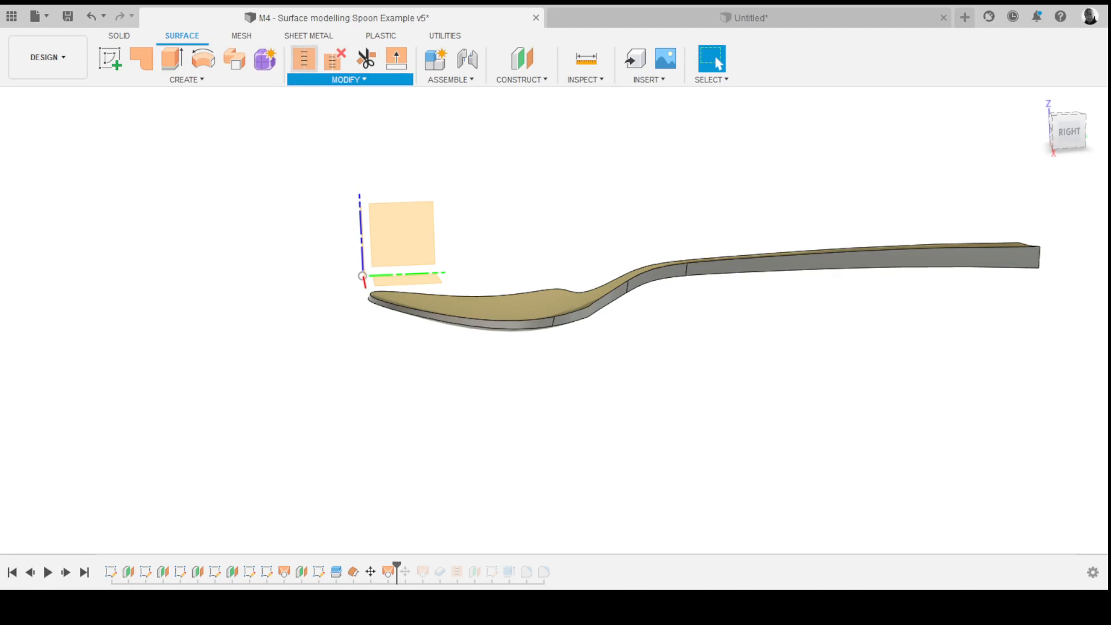
click(304, 59)
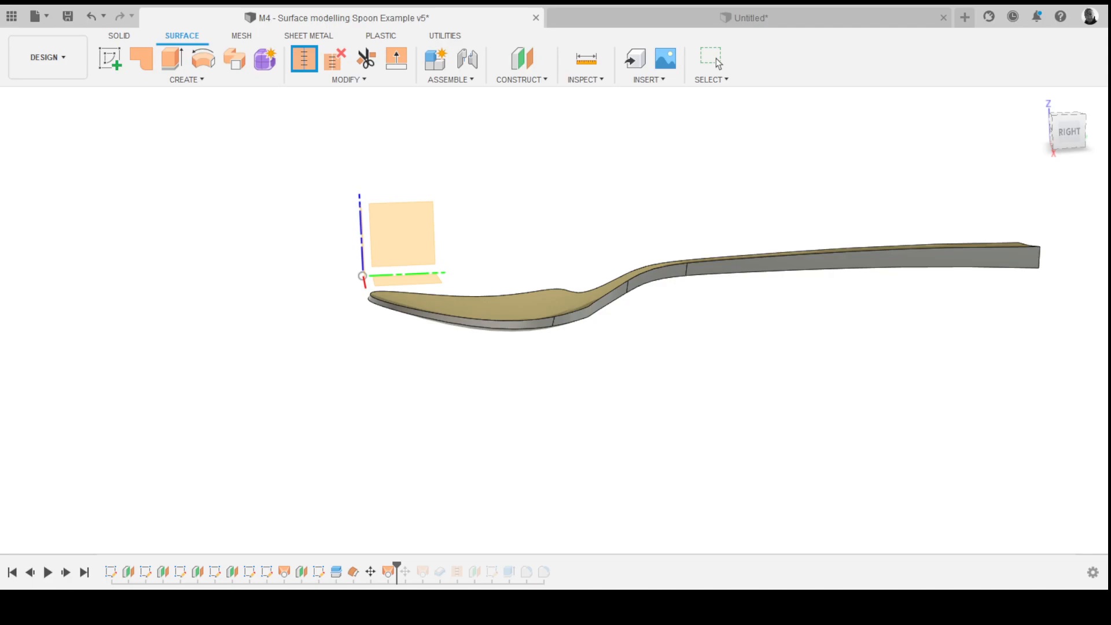
shift+middle_drag(717, 249, 554, 318)
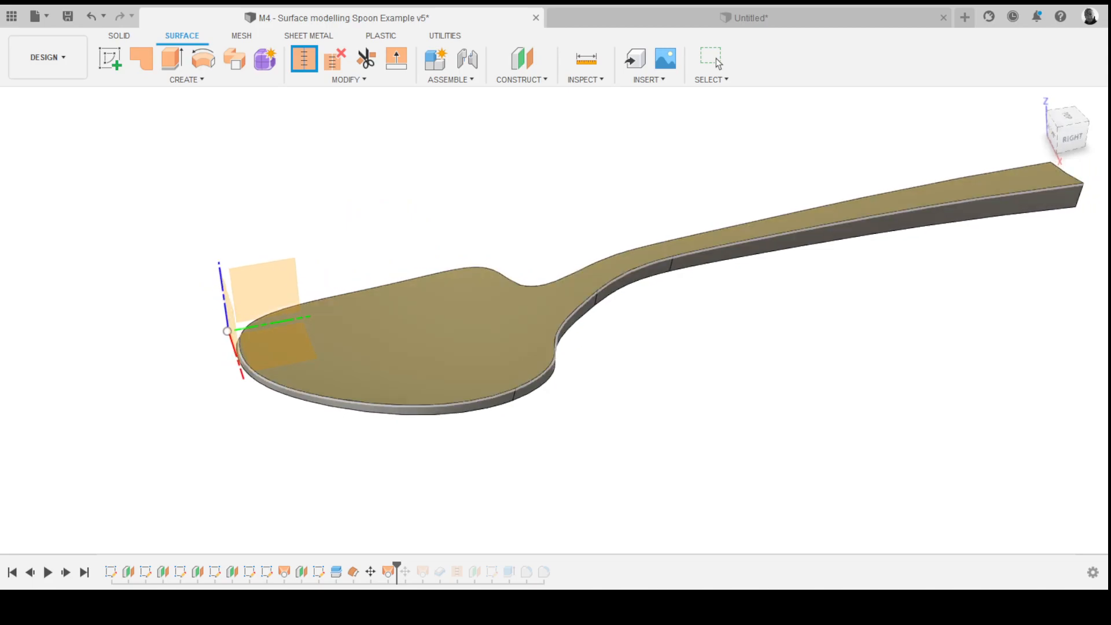
click(544, 315)
shift+middle_drag(635, 280, 594, 272)
scroll(409, 330, down, 3)
shift+middle_drag(409, 330, 429, 331)
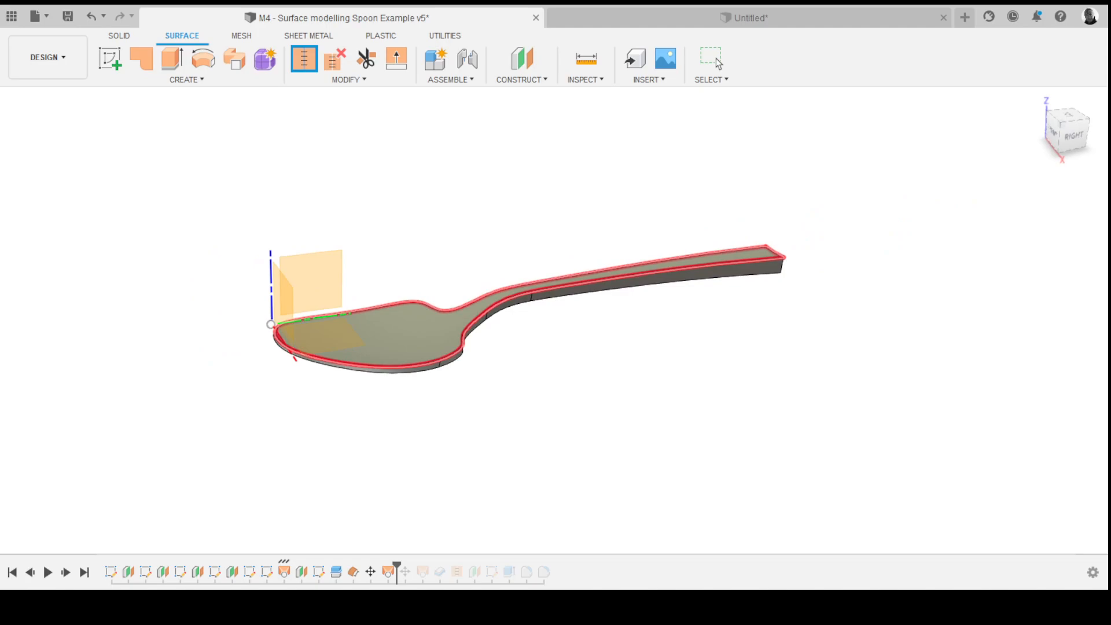
scroll(504, 302, up, 5)
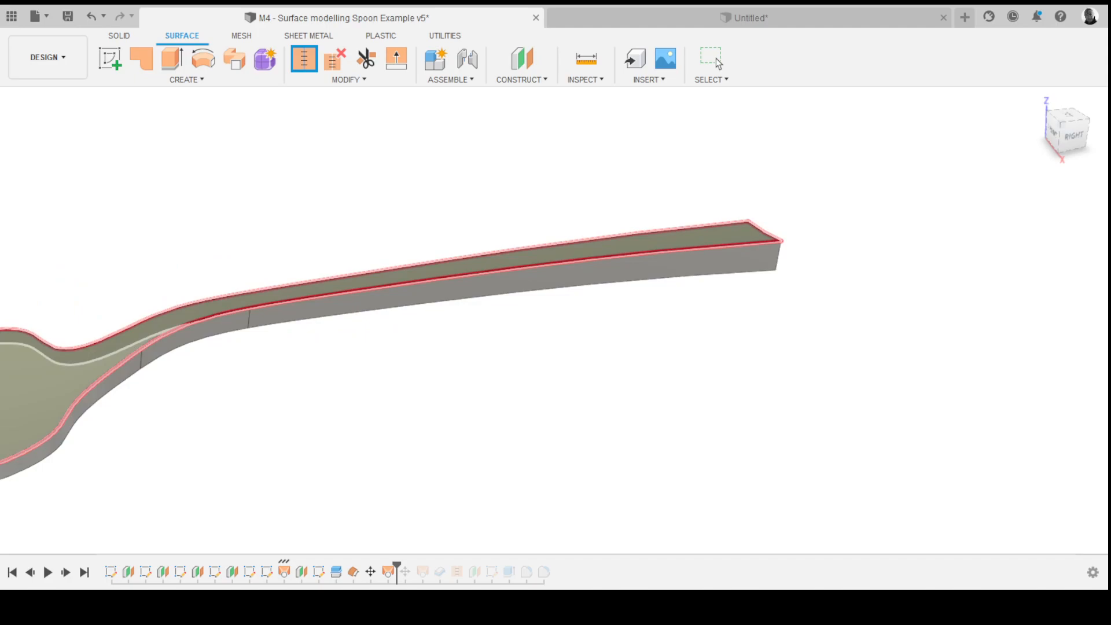
click(504, 283)
scroll(503, 283, down, 2)
middle_drag(384, 316, 403, 290)
scroll(504, 283, up, 3)
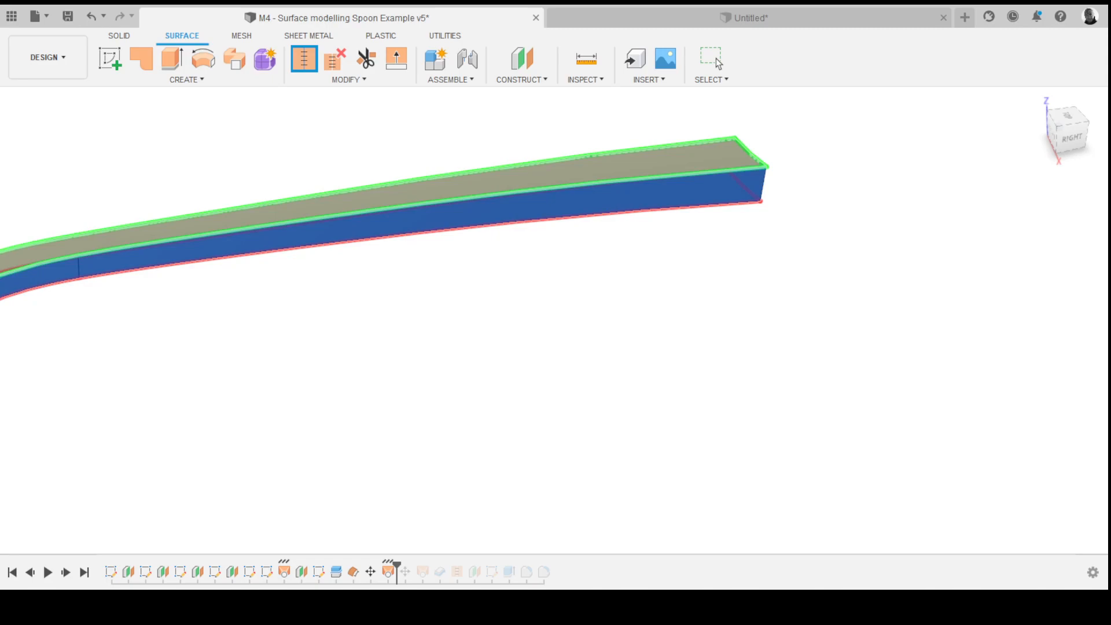
scroll(158, 273, down, 4)
shift+middle_drag(159, 273, 512, 278)
scroll(501, 261, up, 2)
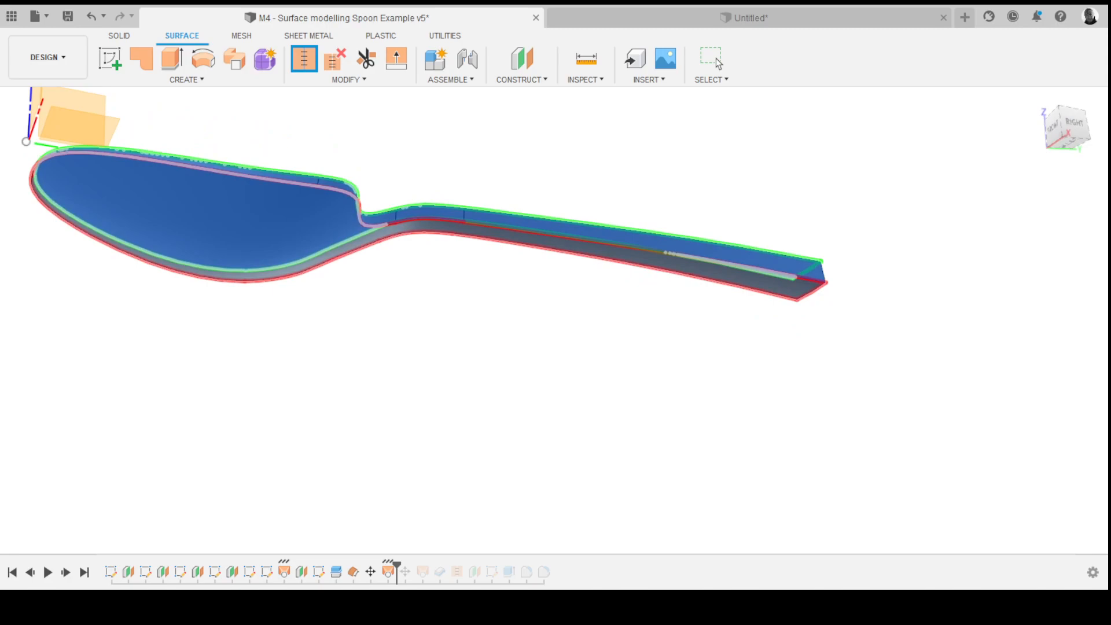
click(628, 261)
scroll(620, 289, down, 3)
shift+middle_drag(550, 283, 593, 265)
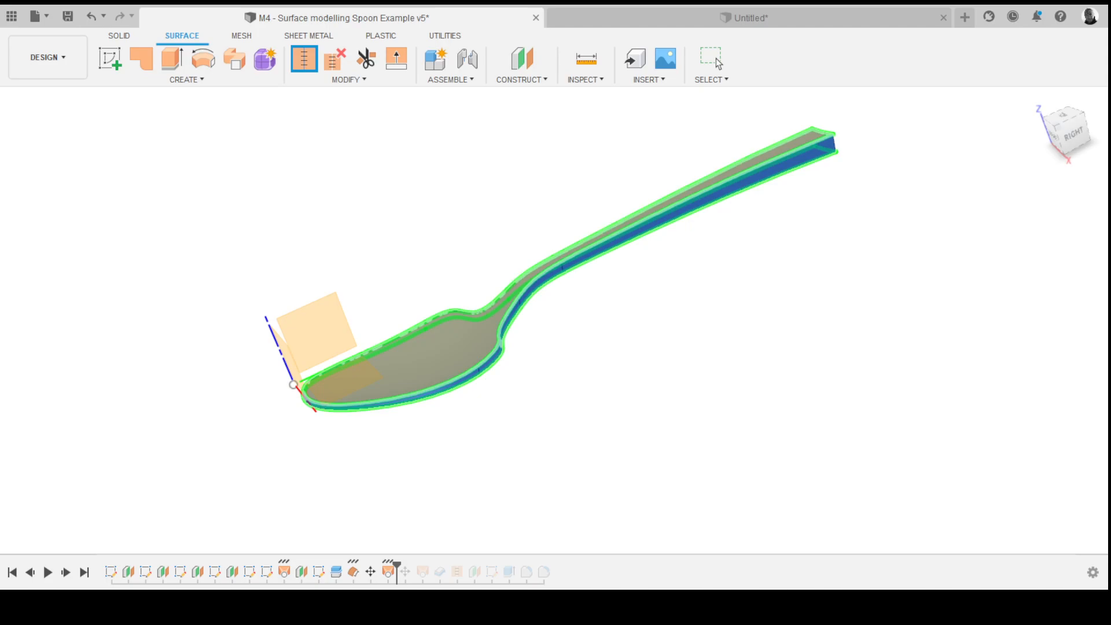
click(718, 63)
- Inspect the stitched spoon from several angles, checking the open face at the handle end
scroll(554, 313, up, 2)
shift+middle_drag(610, 251, 625, 256)
scroll(554, 313, down, 1)
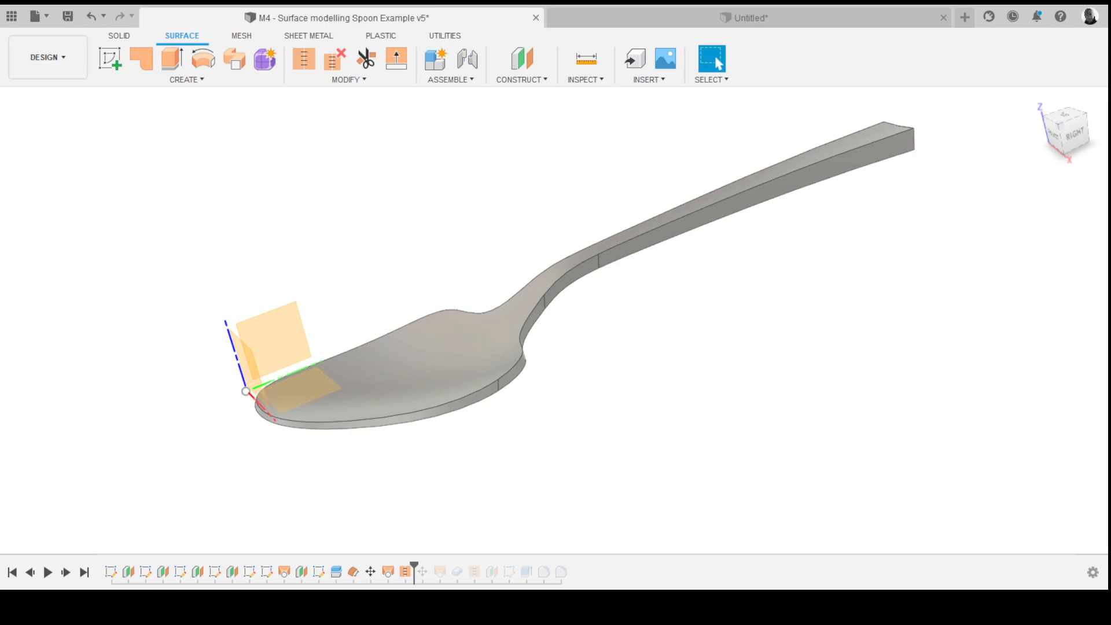
mouse_move(621, 265)
shift+middle_down()
mouse_move(538, 225)
mouse_move(480, 237)
mouse_move(645, 271)
mouse_move(628, 268)
shift+middle_up()
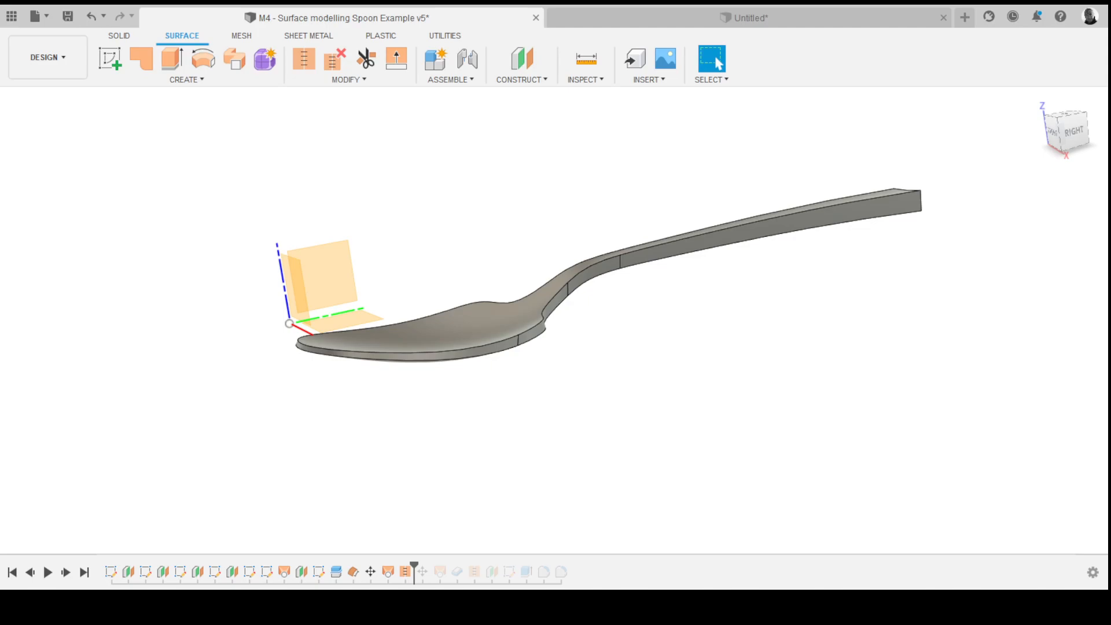
shift+middle_drag(628, 267, 683, 270)
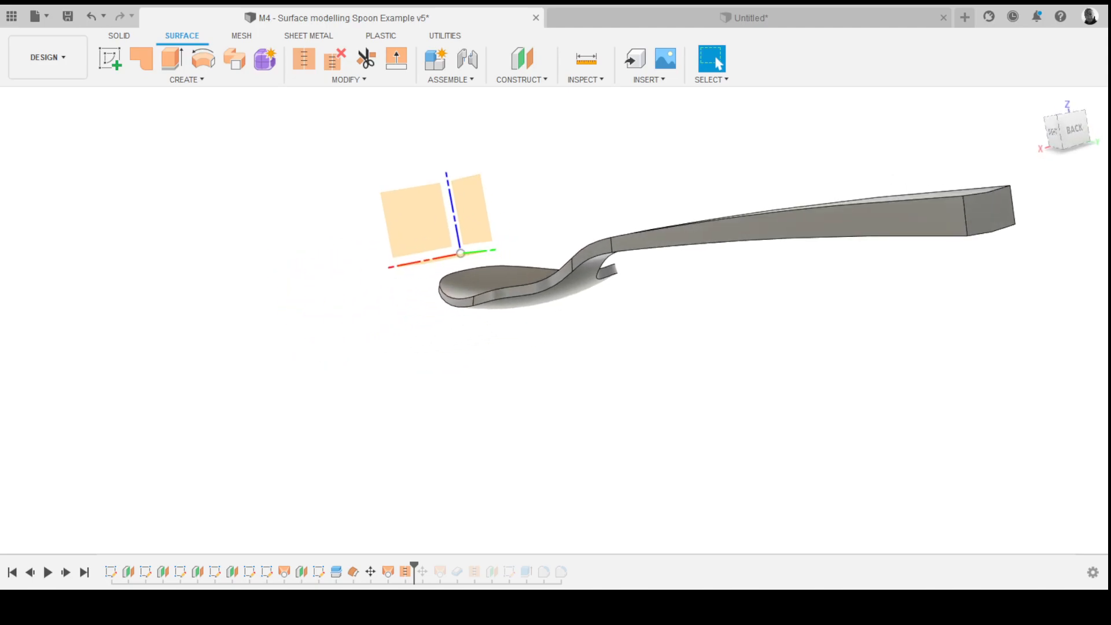
click(989, 210)
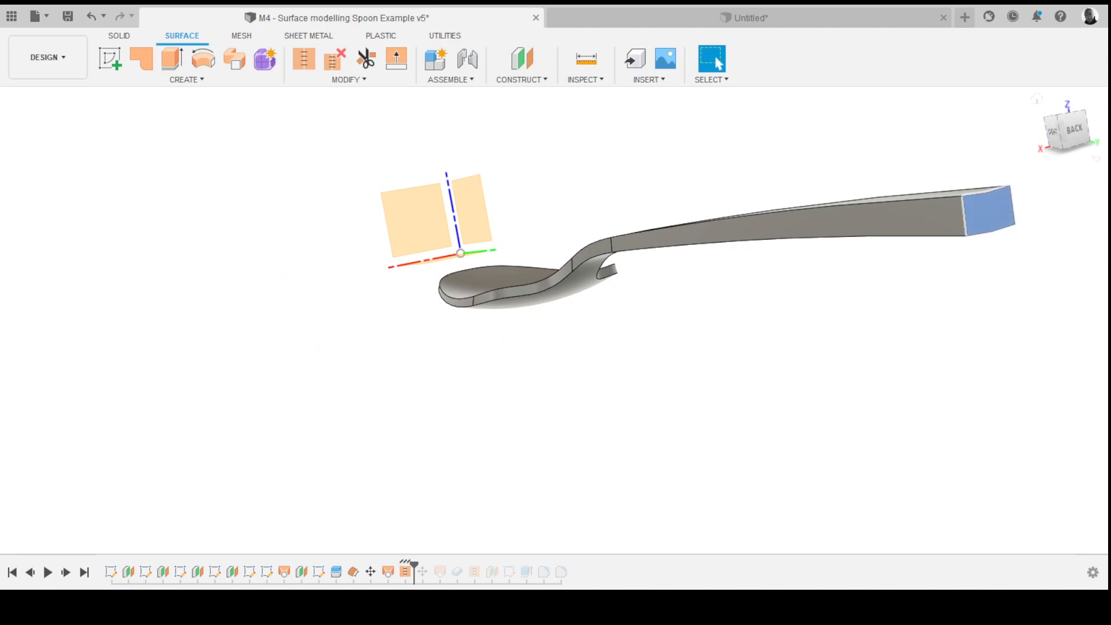
shift+middle_drag(347, 260, 596, 252)
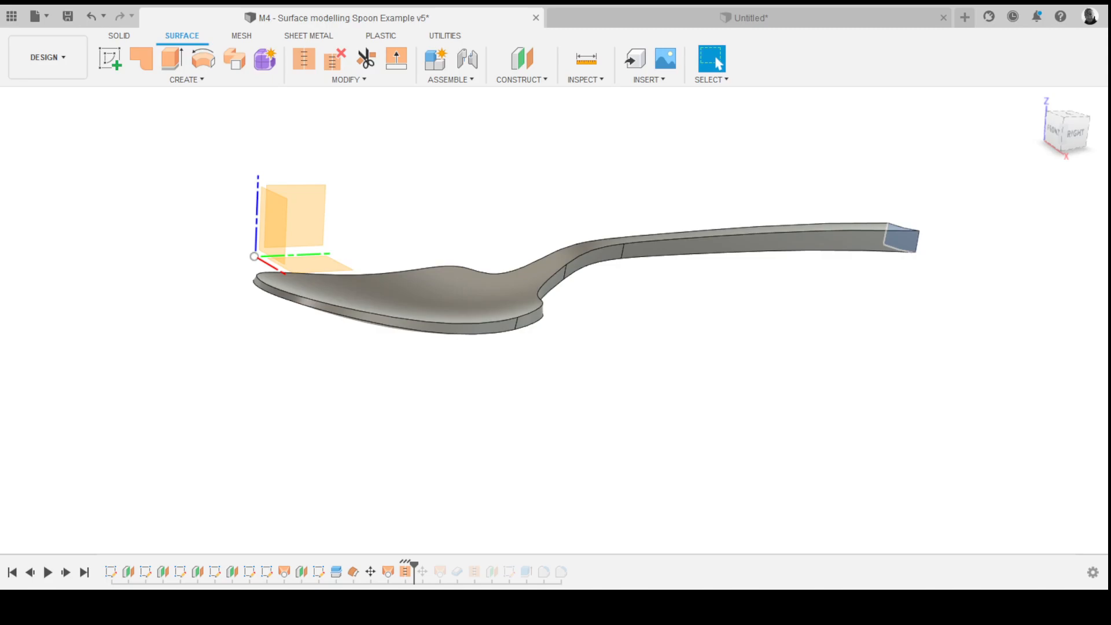
shift+middle_drag(641, 266, 666, 267)
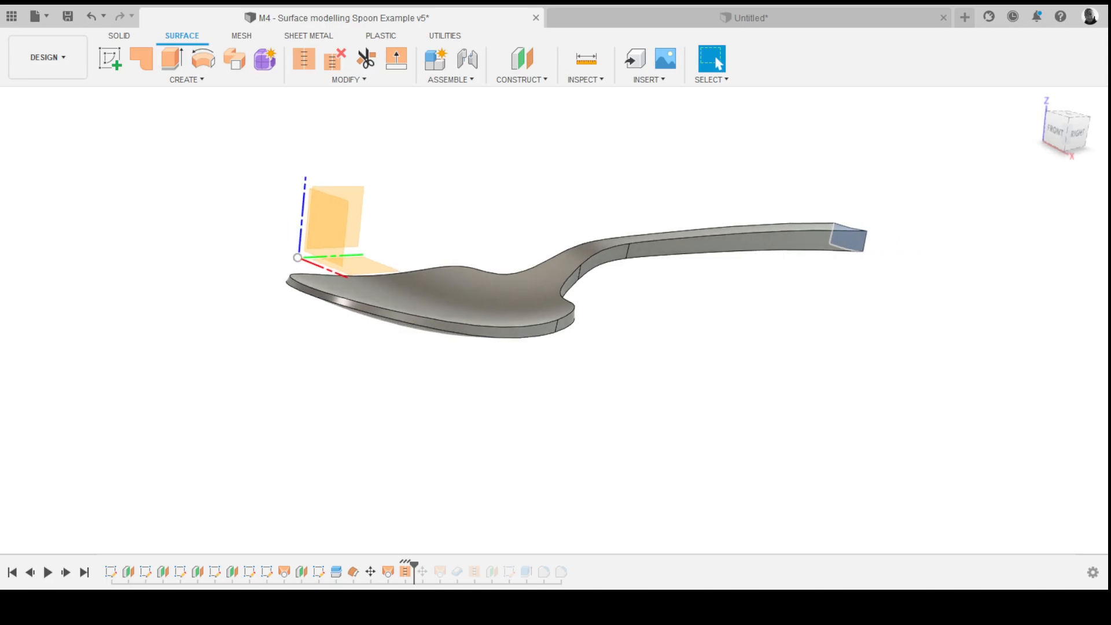
- Undo and redo the recent features to review how the solid spoon was built
key(ctrl+z)
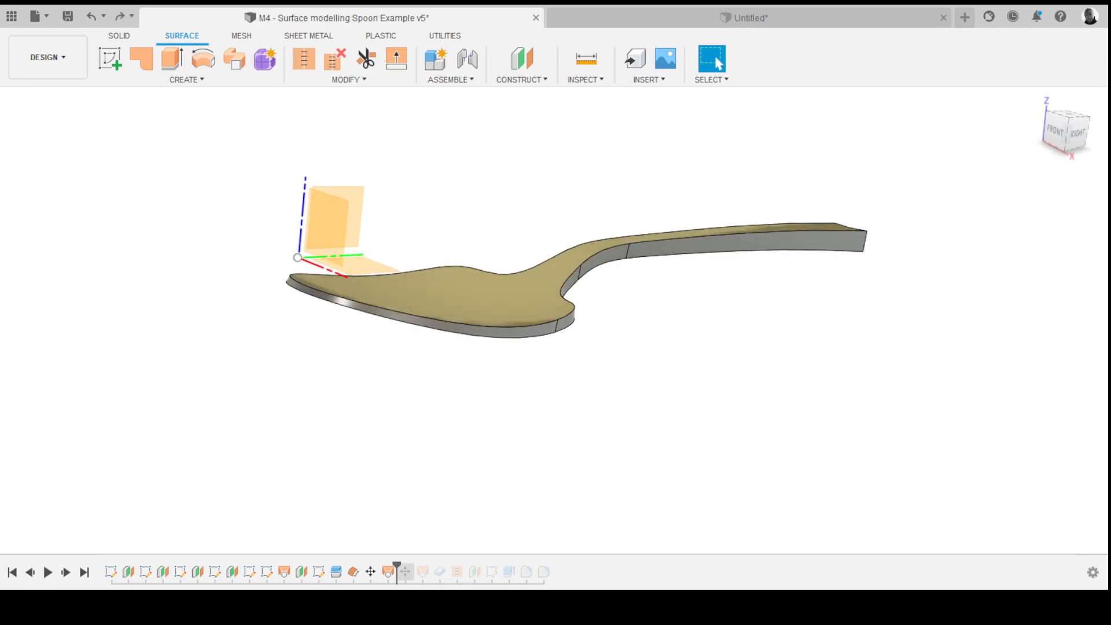
shift+middle_drag(643, 266, 639, 267)
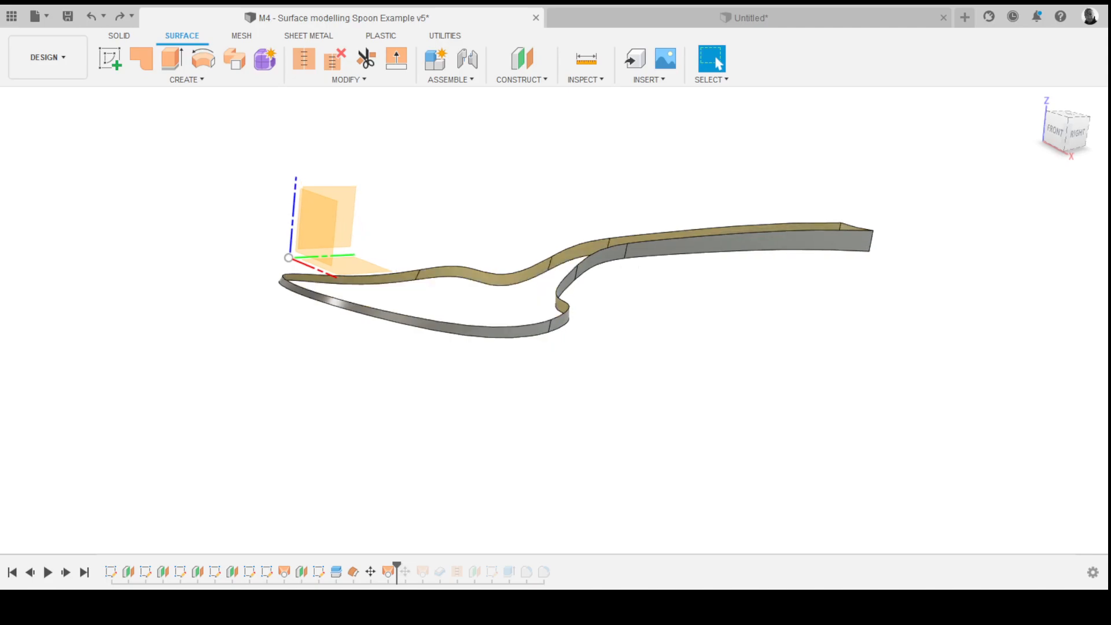
key(ctrl+z)
key(ctrl+z)
key(ctrl+z)
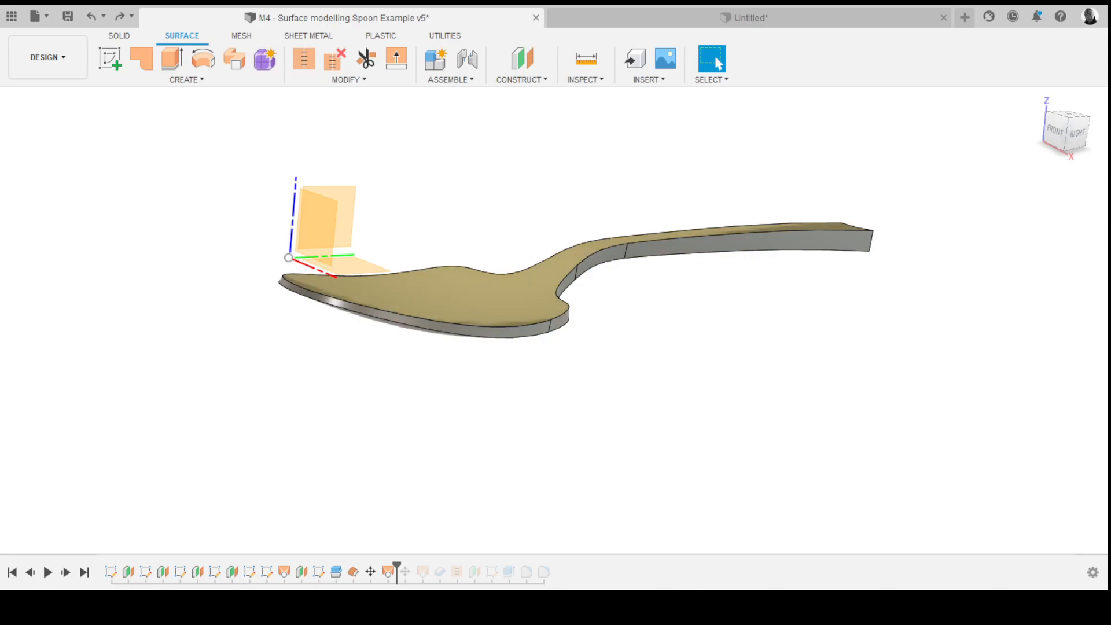
key(ctrl+y)
key(ctrl+y)
key(ctrl+y)
key(ctrl+y)
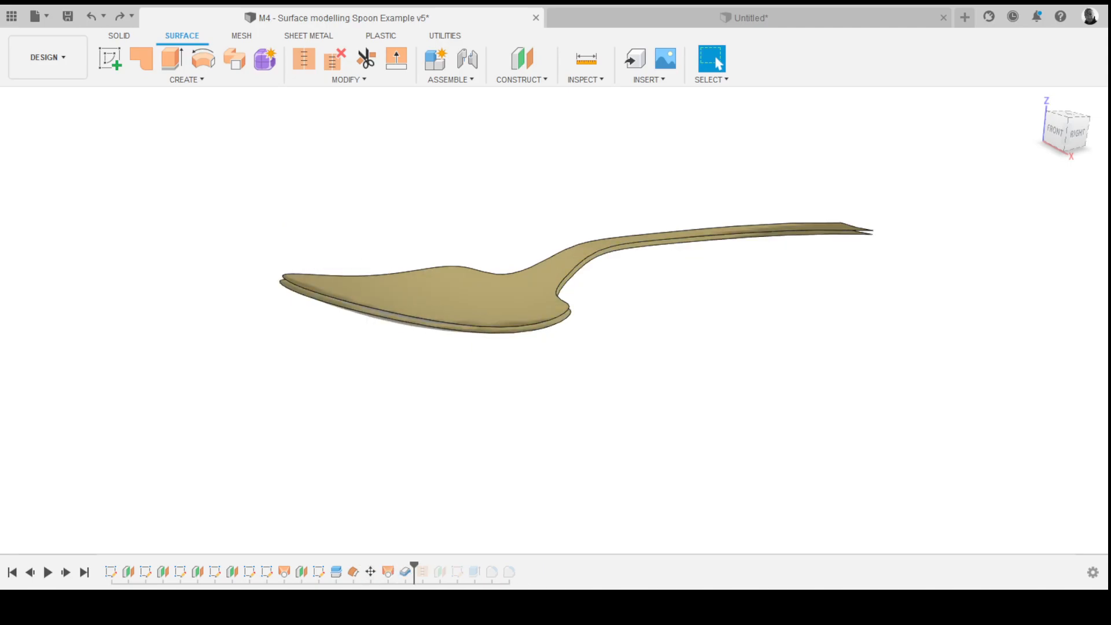
- Toggle the visibility of the example's hidden surface bodies around the finished spoon solid
click(718, 62)
shift+middle_drag(643, 264, 617, 268)
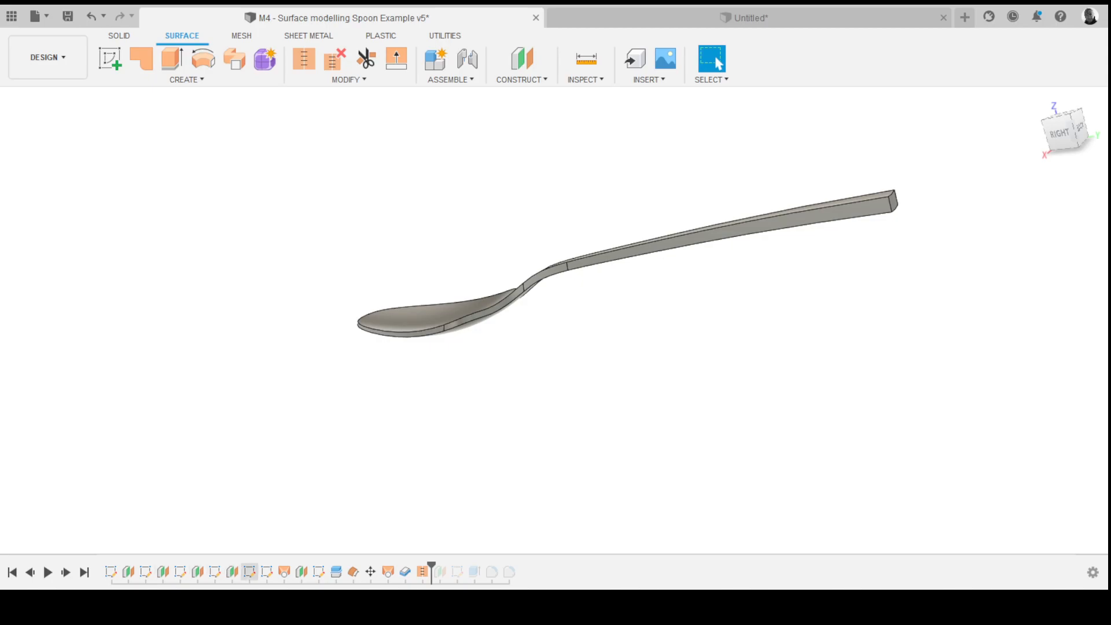
key(v)
key(v)
key(Escape)
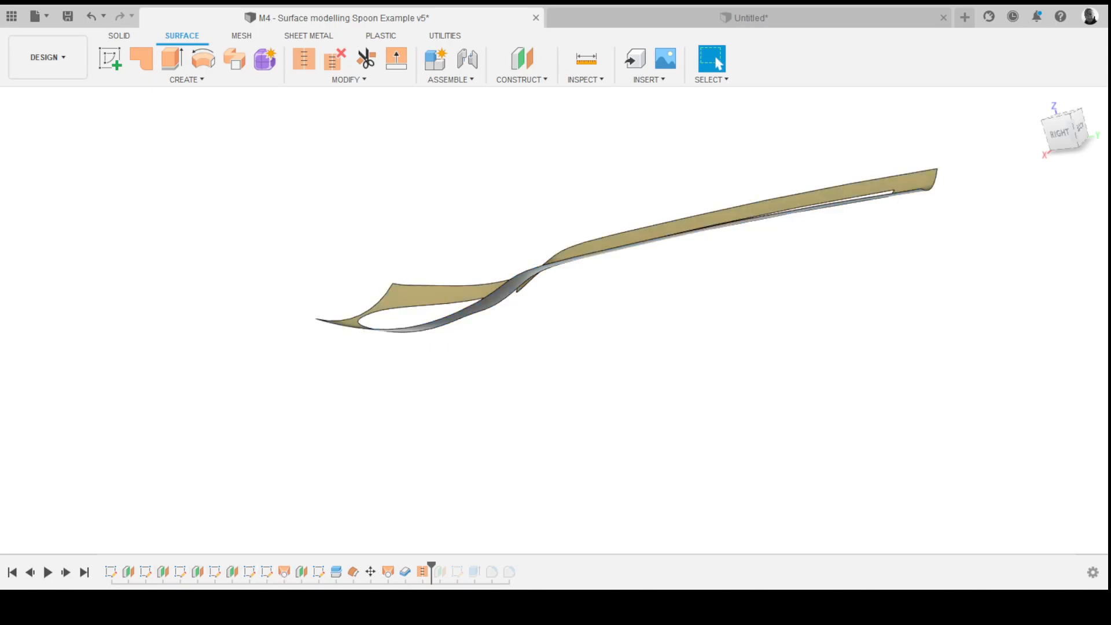
shift+middle_drag(600, 273, 637, 269)
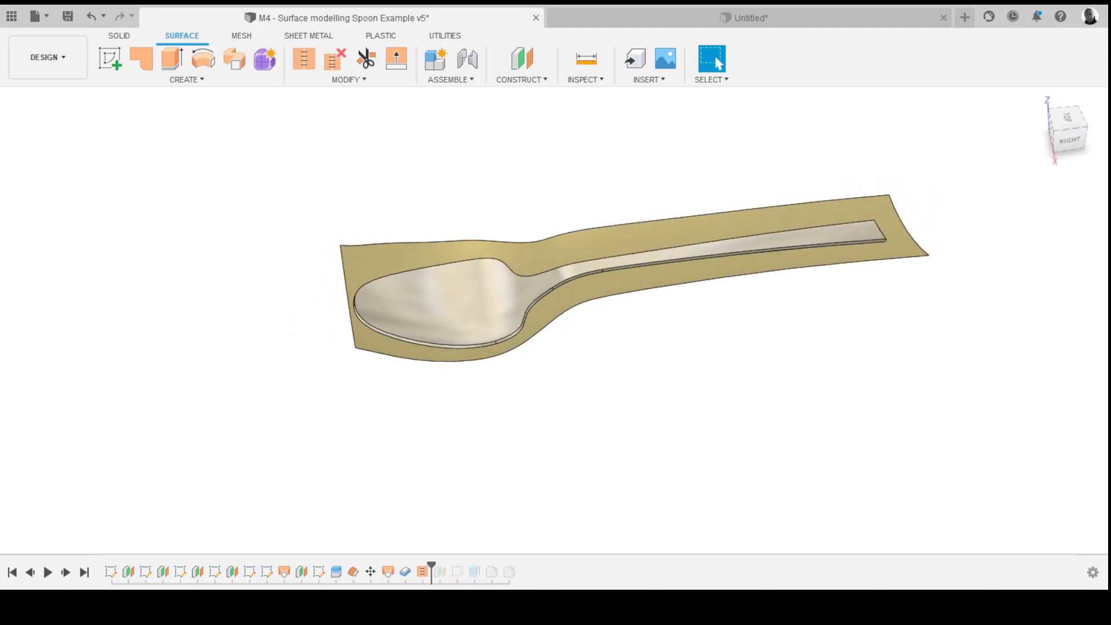
- Roll the example's timeline back to the lofted spoon surface, then forward two features to show the outline sketch
drag(432, 566, 293, 567)
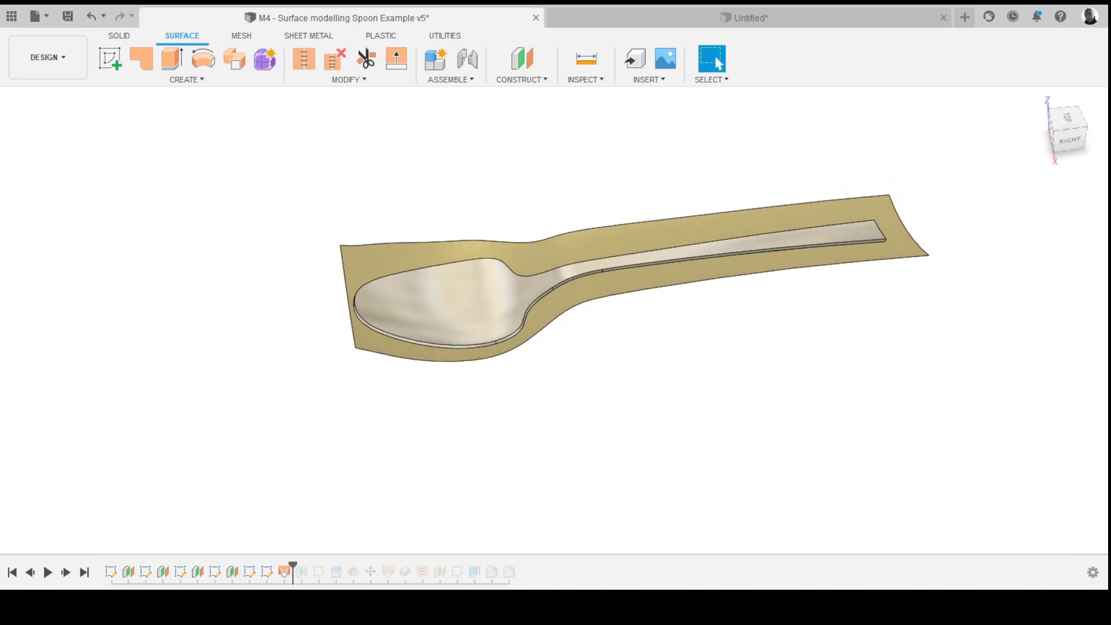
mouse_move(634, 275)
shift+middle_down()
mouse_move(644, 265)
mouse_move(620, 281)
mouse_move(635, 260)
shift+middle_up()
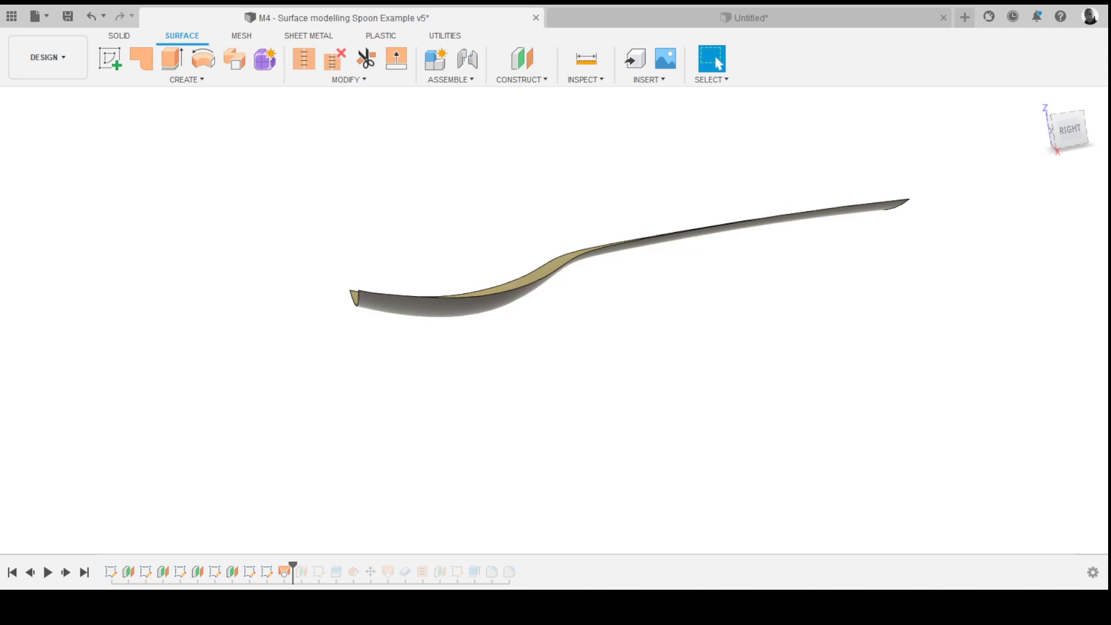
shift+middle_drag(631, 262, 650, 258)
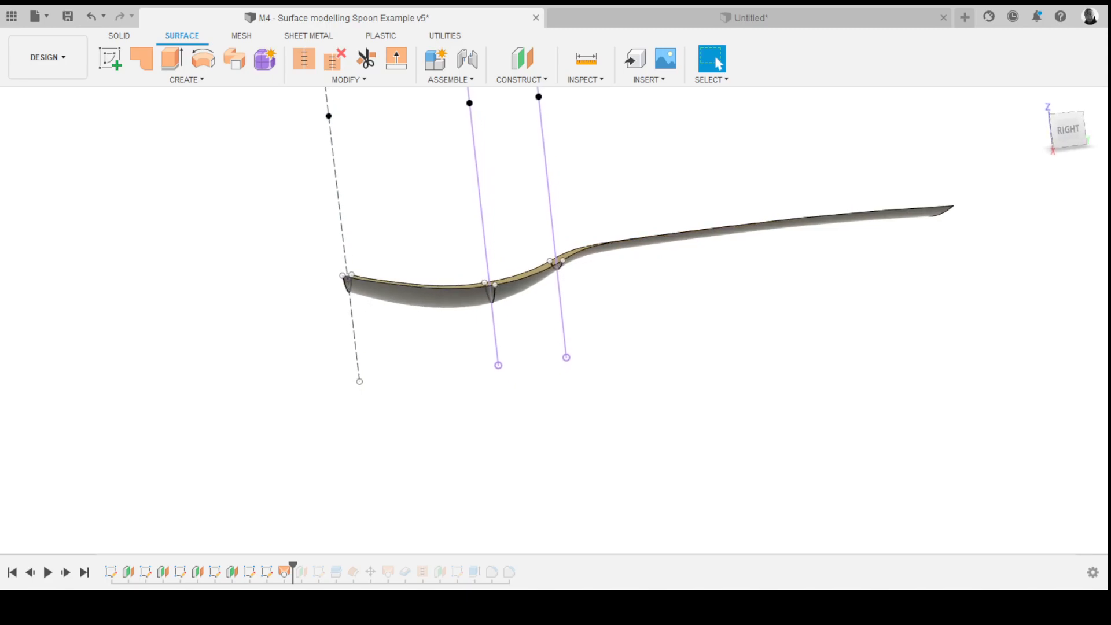
shift+middle_drag(650, 258, 652, 258)
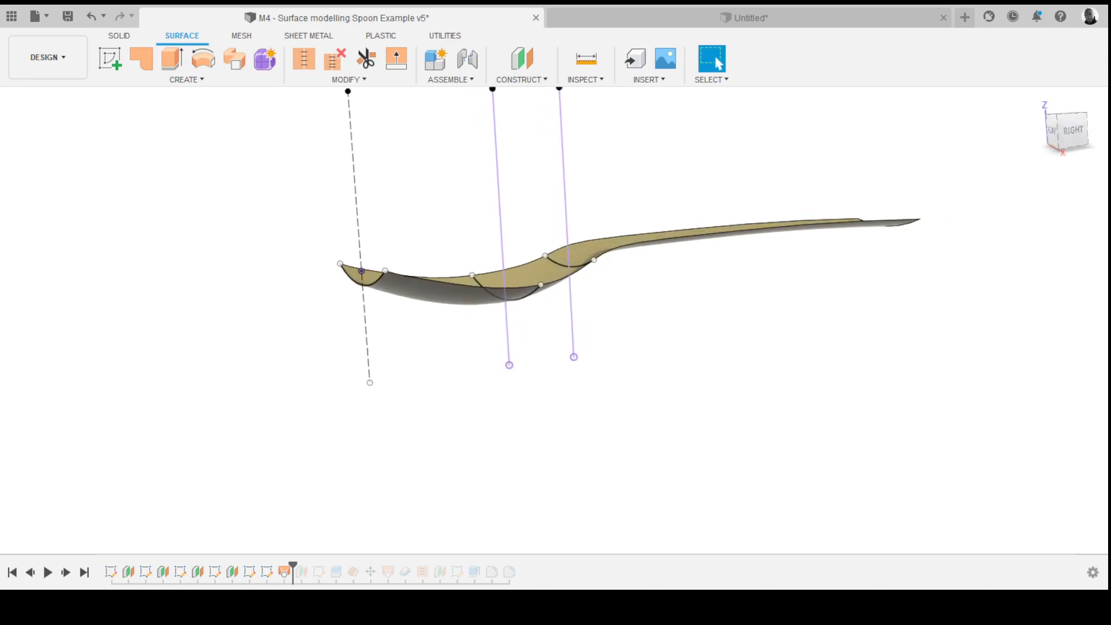
drag(293, 567, 327, 566)
shift+middle_drag(653, 261, 665, 333)
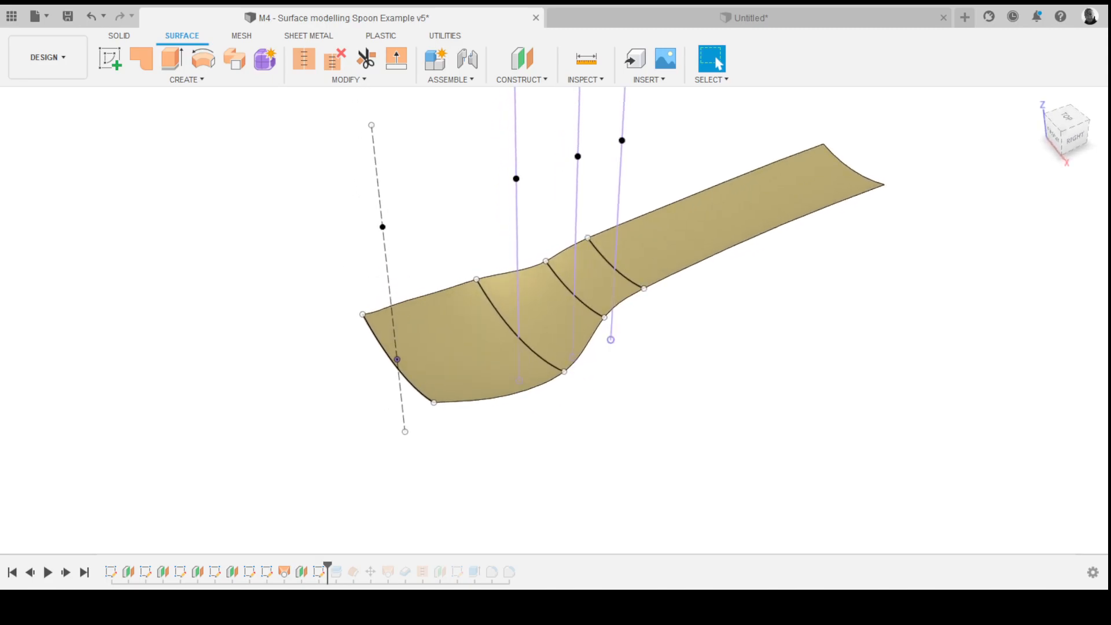
scroll(554, 320, down, 3)
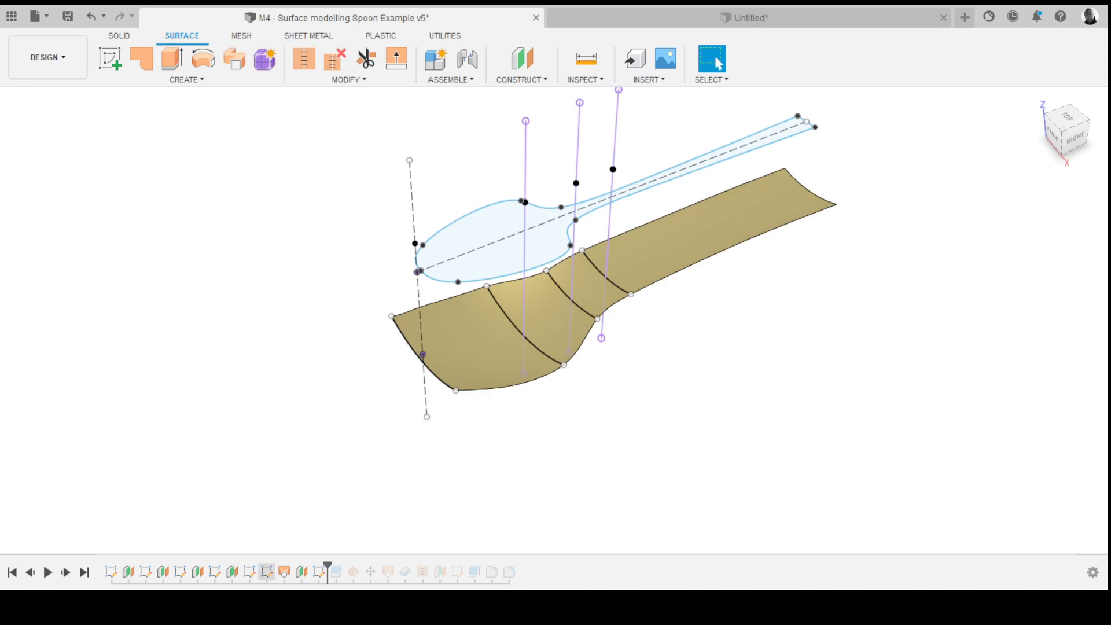
- Advance the spoon's timeline one feature and orbit around the trimmed spoon surfaces to examine their side profile
drag(327, 565, 363, 565)
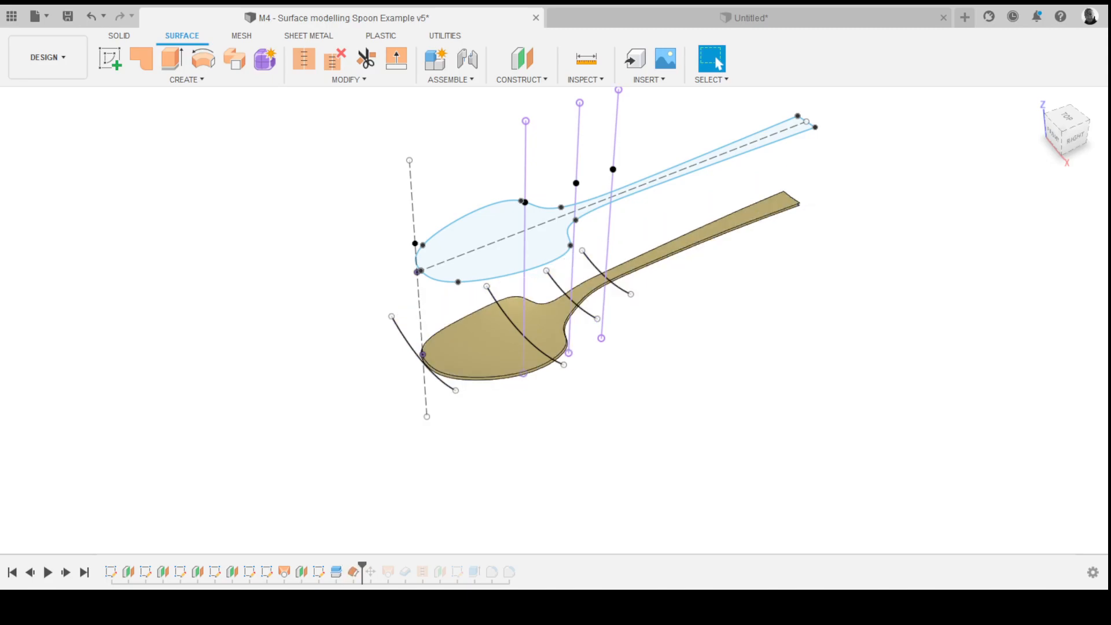
shift+middle_drag(439, 510, 321, 448)
scroll(321, 448, up, 4)
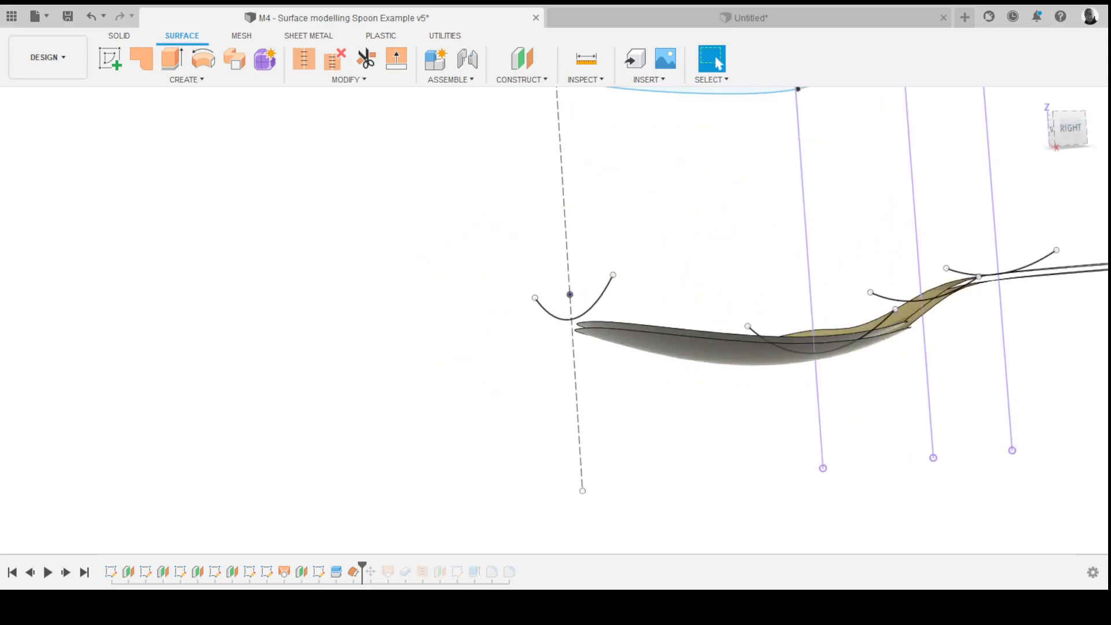
scroll(299, 449, down, 4)
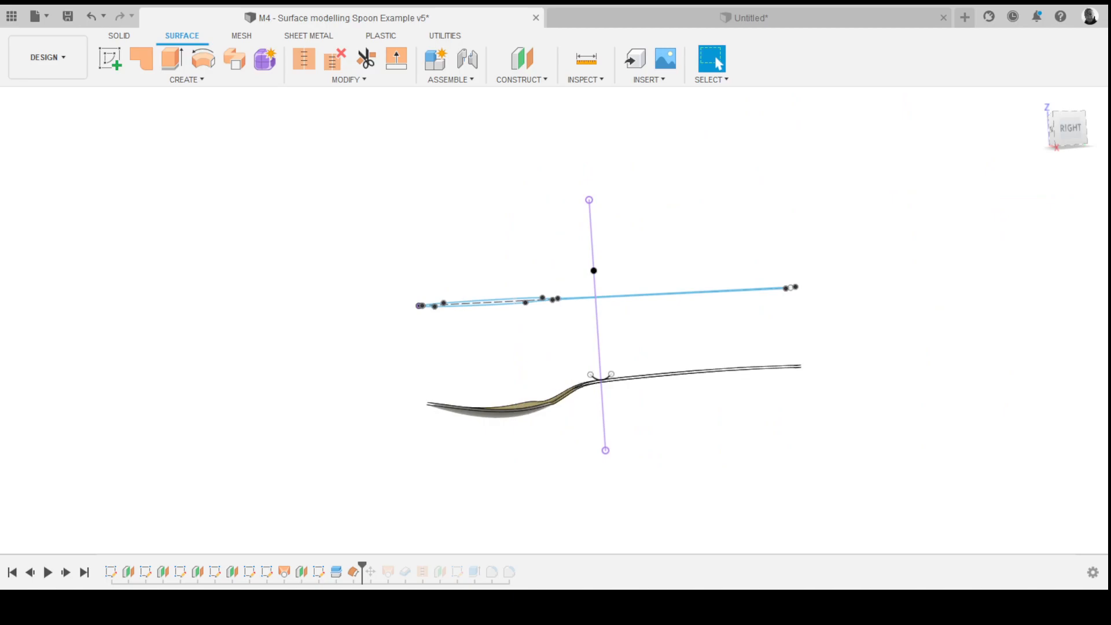
mouse_move(431, 379)
shift+middle_down()
mouse_move(463, 458)
mouse_move(460, 399)
mouse_move(629, 331)
shift+middle_up()
click(460, 413)
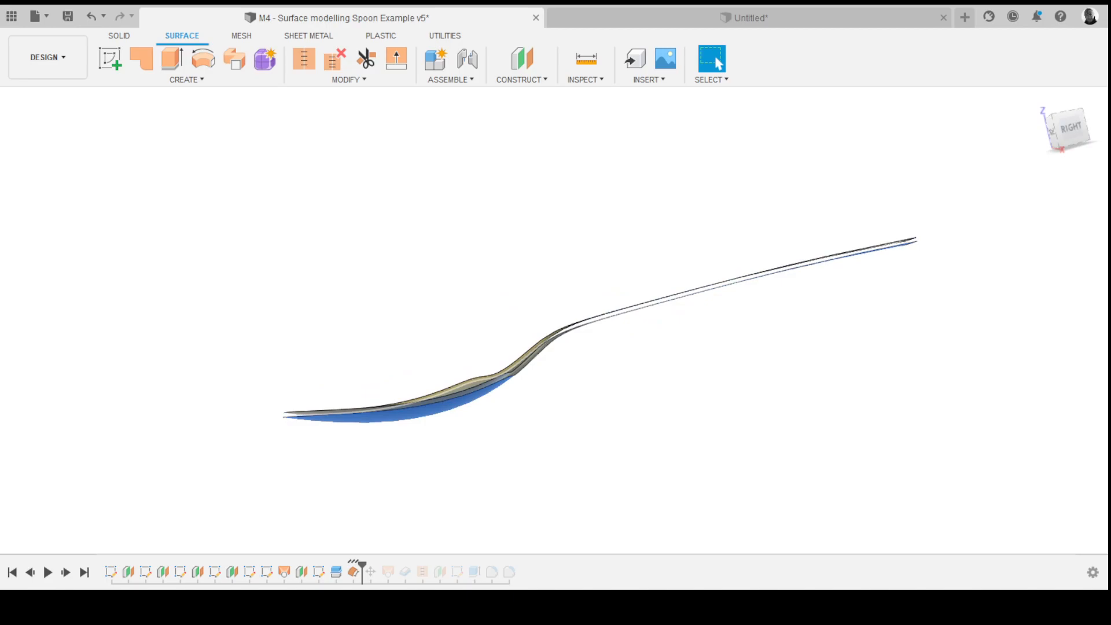
shift+middle_drag(629, 330, 678, 311)
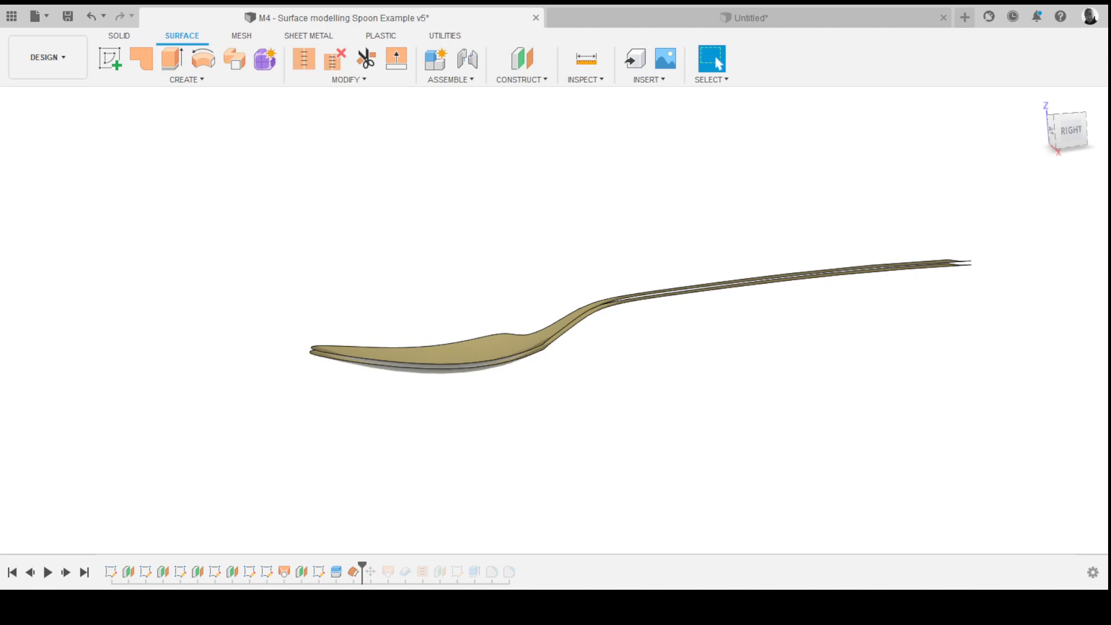
- Roll the timeline back one feature and offset the spoon surface by 2 mm
drag(362, 565, 345, 565)
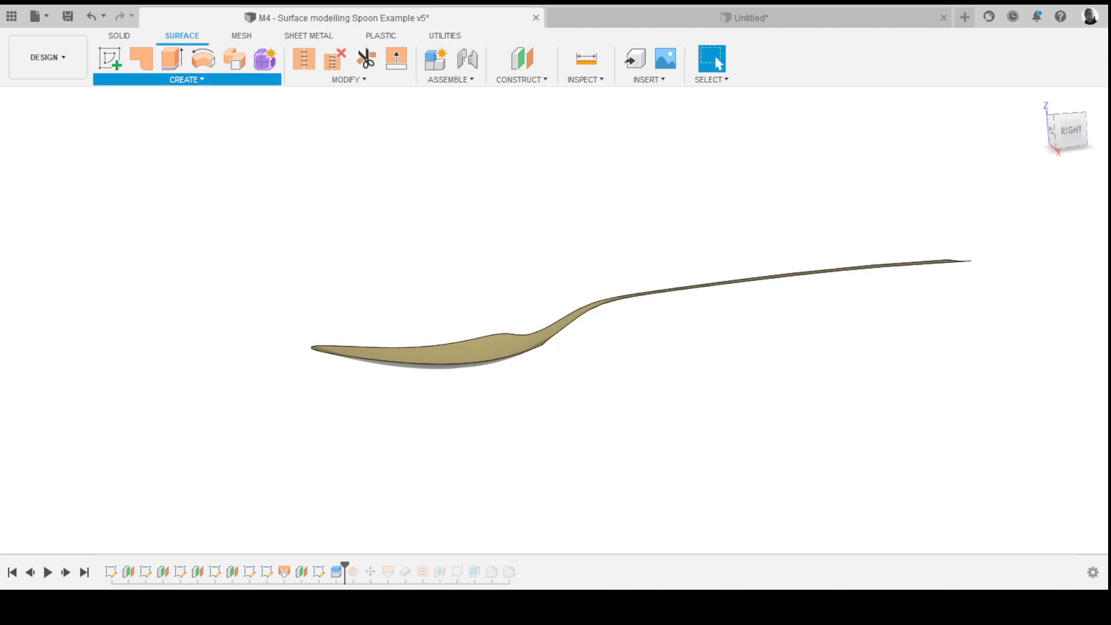
click(448, 366)
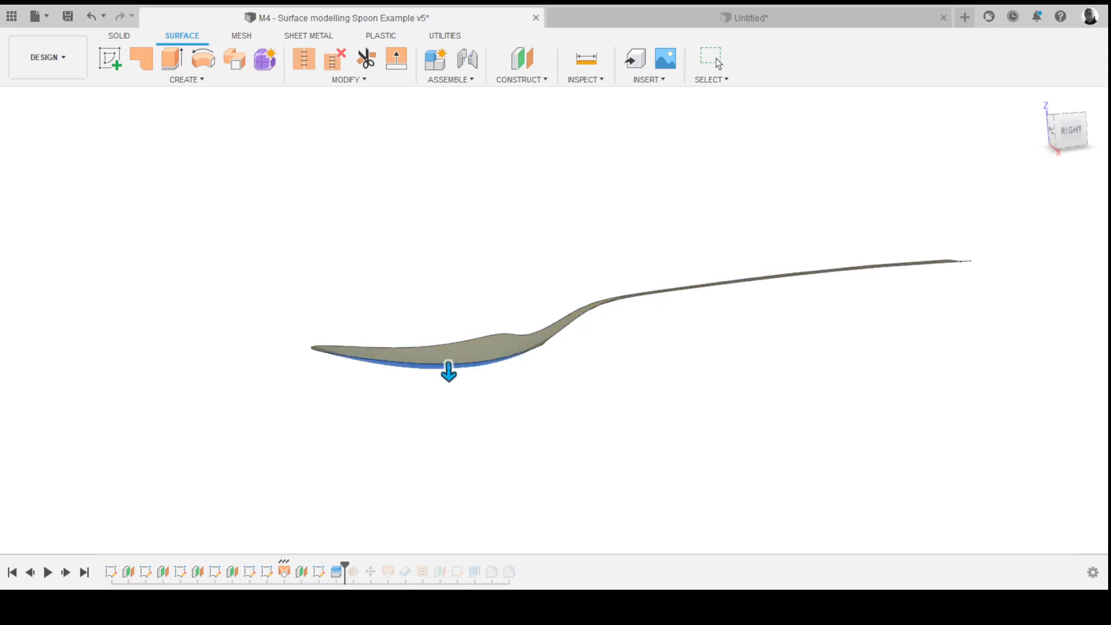
text(2)
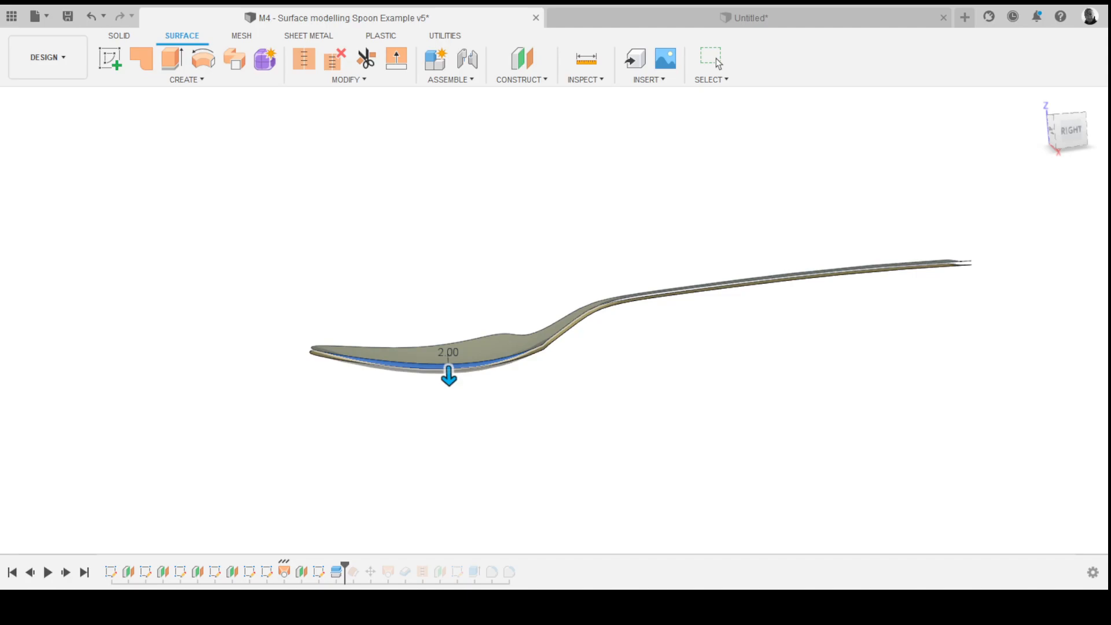
key(Return)
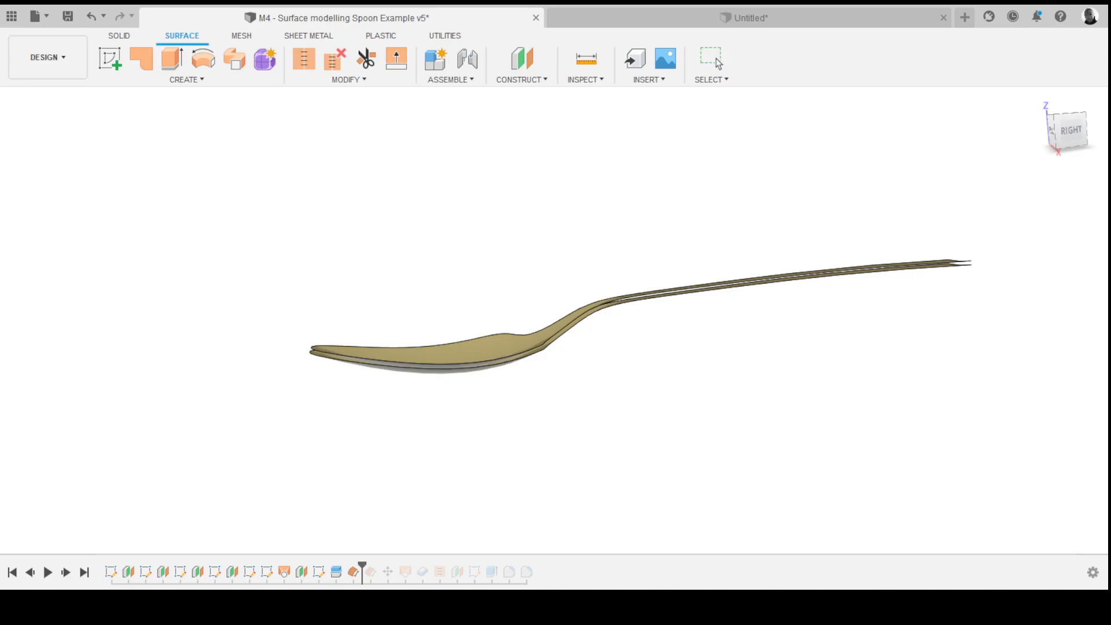
- Try to rotate the offset spoon surface with the Move command, then cancel it and undo
mouse_move(665, 318)
shift+middle_down()
mouse_move(694, 318)
mouse_move(704, 332)
mouse_move(662, 314)
shift+middle_up()
key(m)
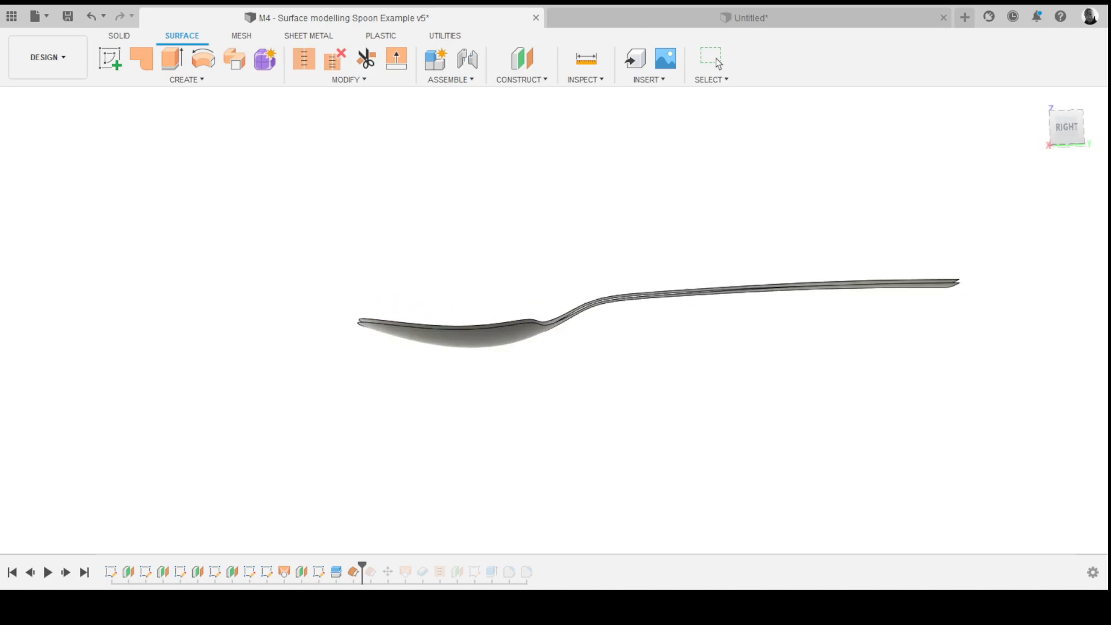
mouse_move(478, 348)
shift+middle_down()
mouse_move(474, 330)
mouse_move(471, 350)
shift+middle_up()
scroll(470, 351, up, 3)
shift+middle_drag(553, 380, 559, 341)
click(589, 331)
shift+middle_drag(766, 299, 706, 305)
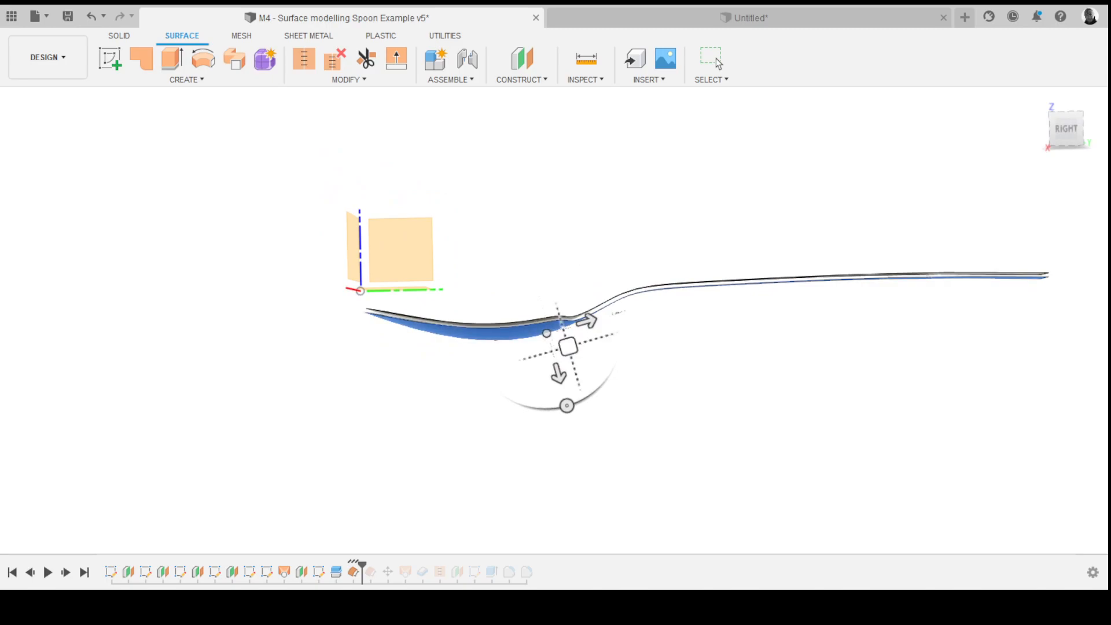
mouse_move(567, 406)
mouse_down()
mouse_move(533, 404)
mouse_move(567, 406)
mouse_up()
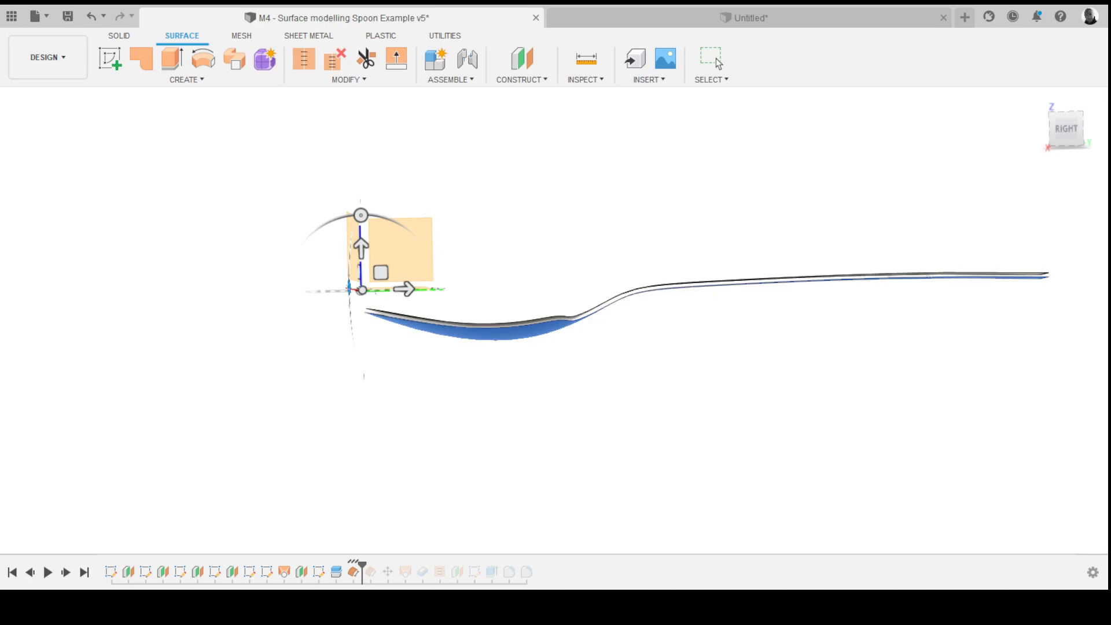
mouse_move(362, 215)
mouse_down()
mouse_move(384, 216)
mouse_move(367, 216)
mouse_up()
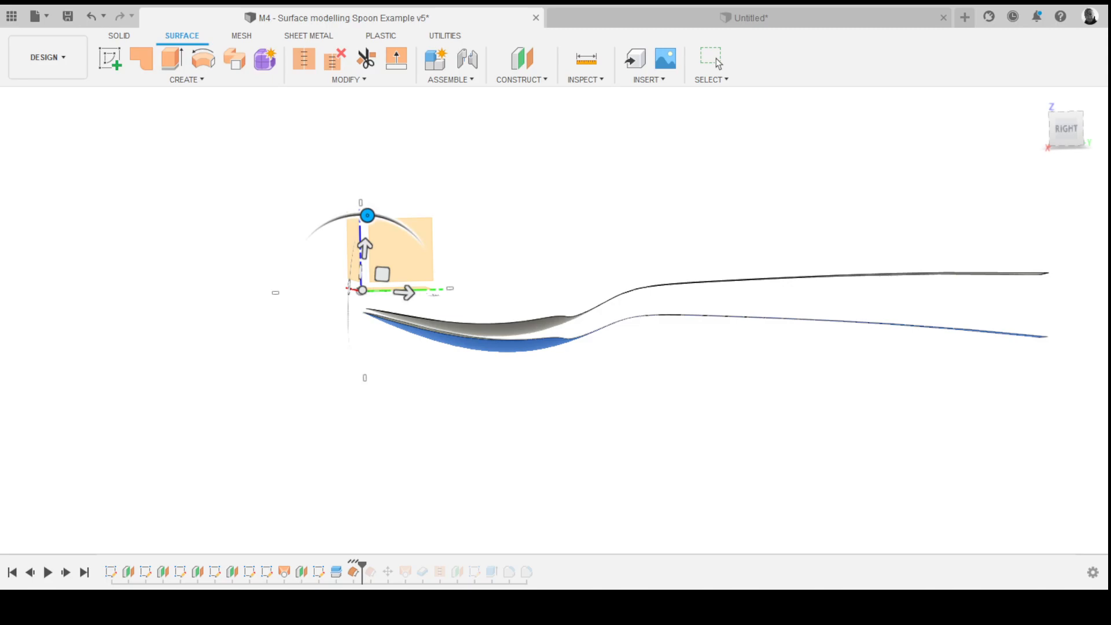
click(717, 61)
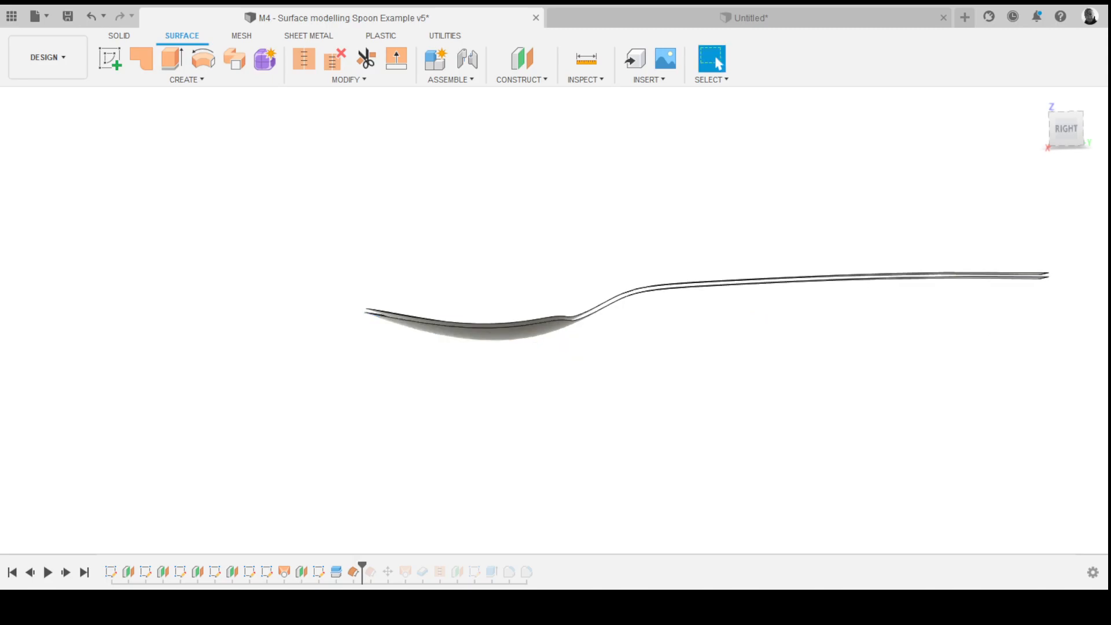
key(ctrl+z)
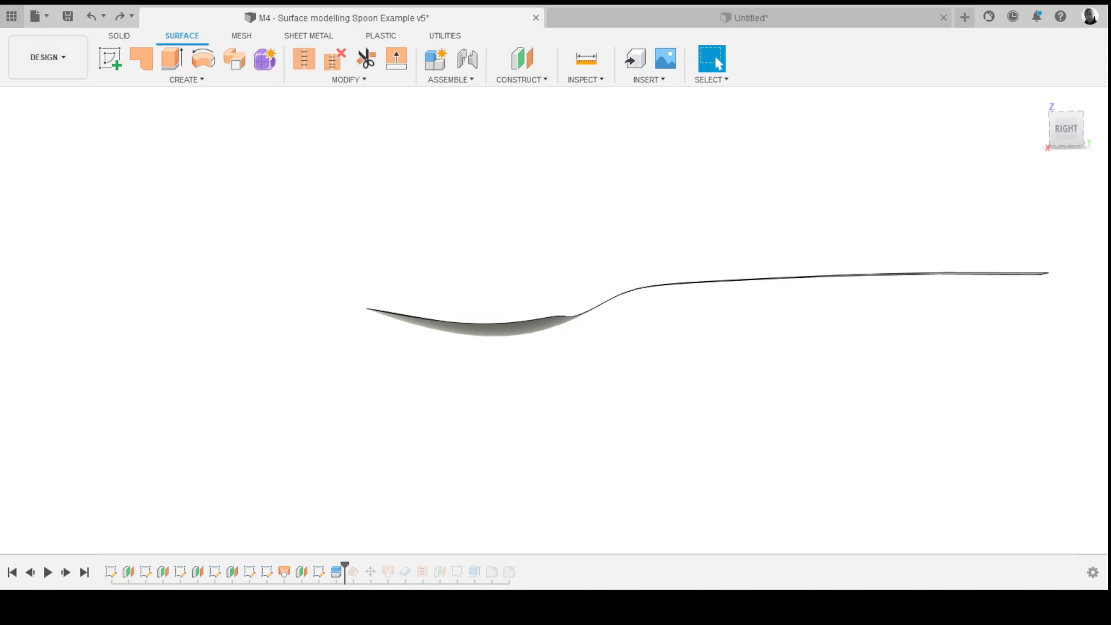
- Open the M4 - Miles Mk52 Surface Modelling Example design from the data panel
click(12, 16)
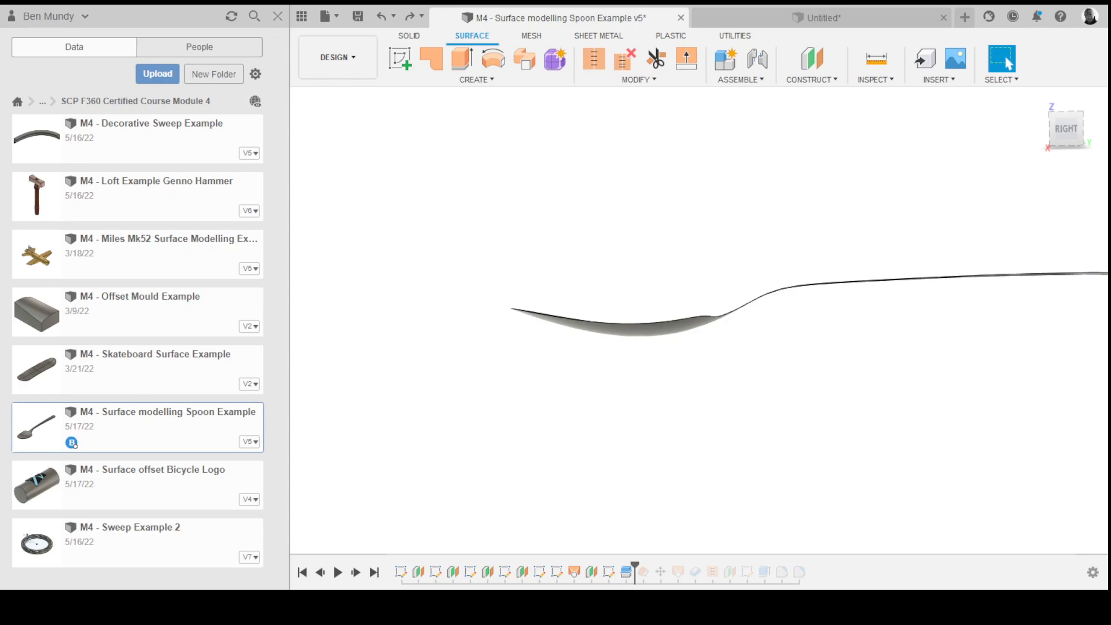
double_click(38, 254)
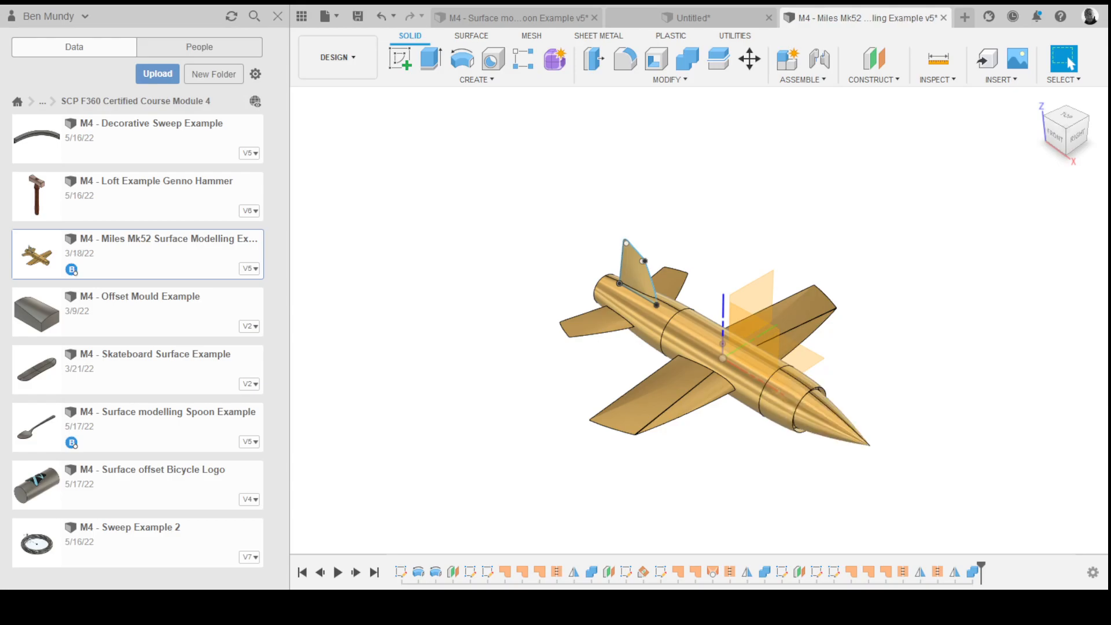
click(278, 16)
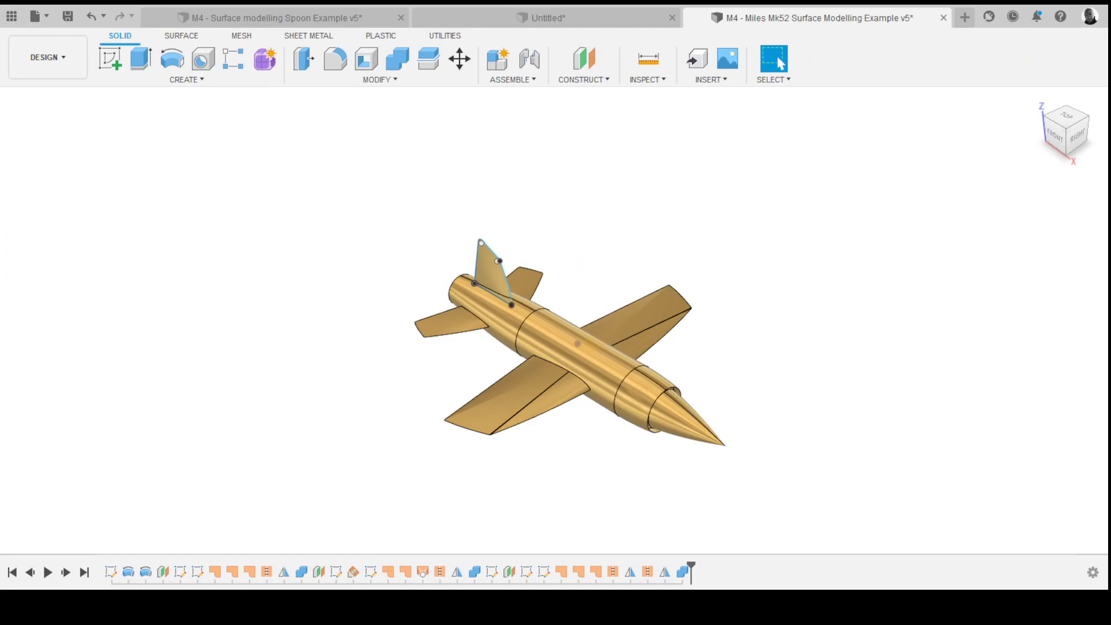
- Orbit around the Miles Mk52 model to examine its fuselage, wings and tail fin
shift+middle_drag(538, 324, 582, 291)
scroll(547, 321, up, 3)
scroll(582, 291, down, 1)
middle_drag(582, 291, 585, 267)
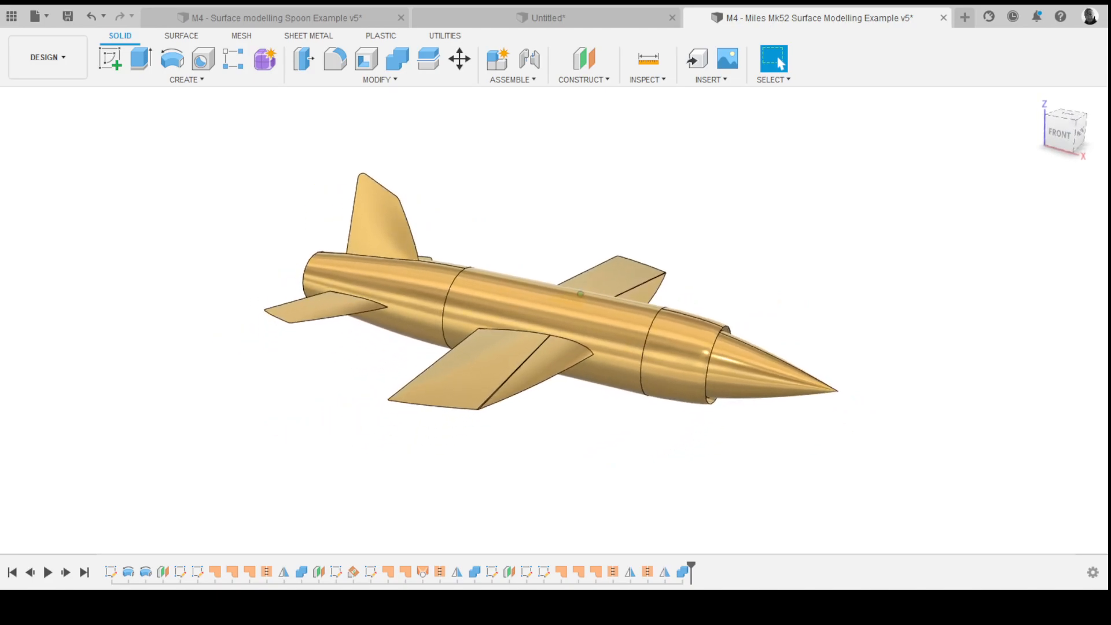
shift+middle_drag(554, 320, 478, 344)
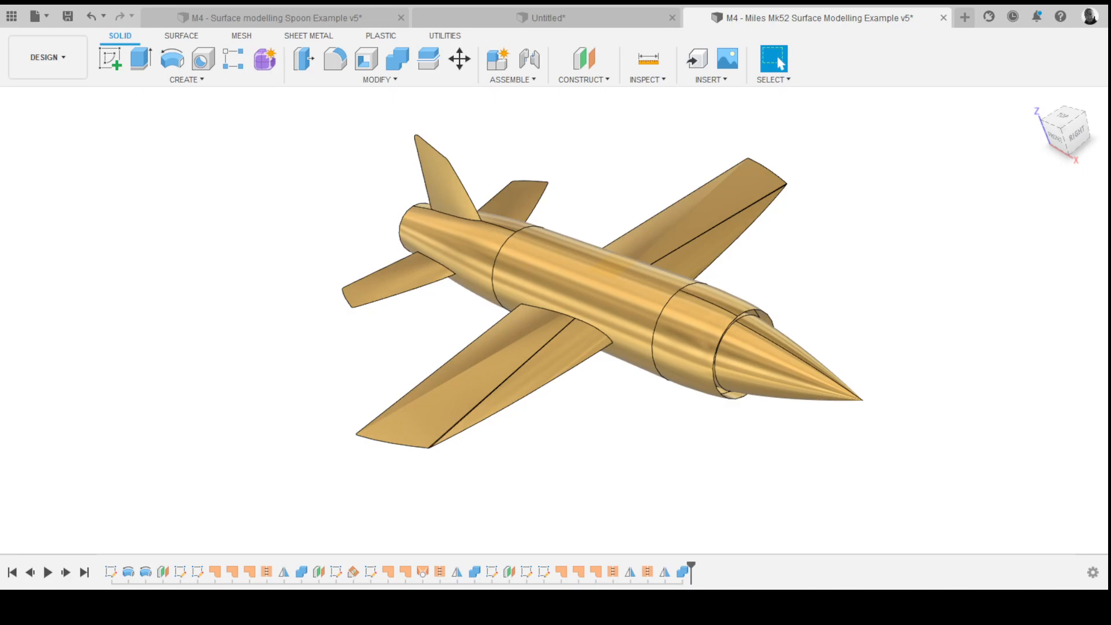
shift+middle_drag(554, 320, 648, 293)
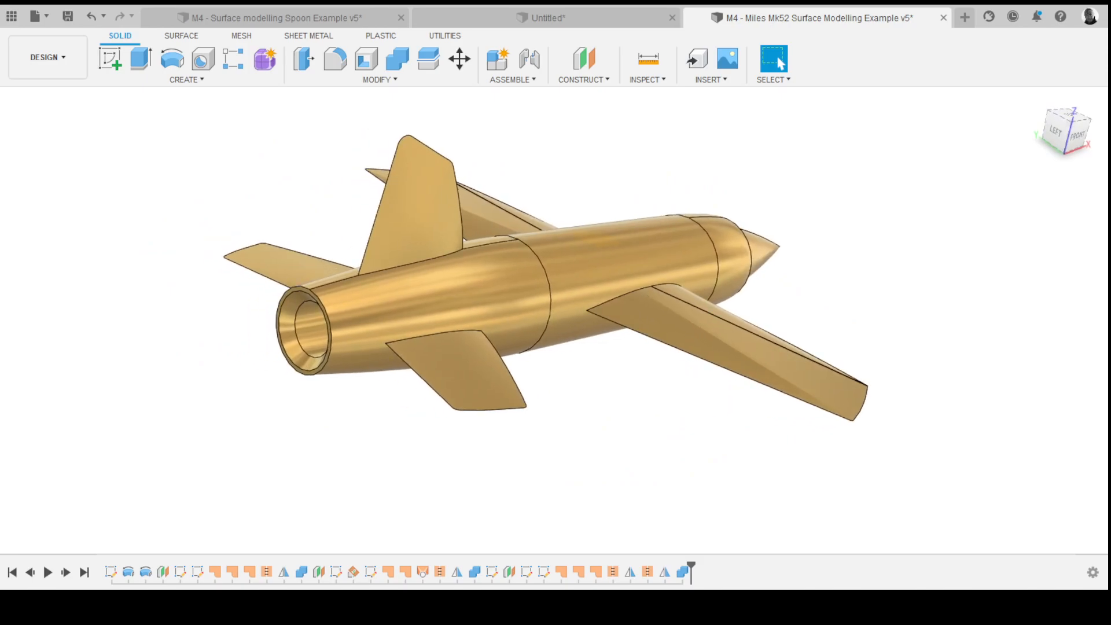
mouse_move(649, 293)
shift+middle_down()
mouse_move(633, 274)
mouse_move(569, 265)
mouse_move(292, 264)
mouse_move(249, 293)
mouse_move(454, 272)
shift+middle_up()
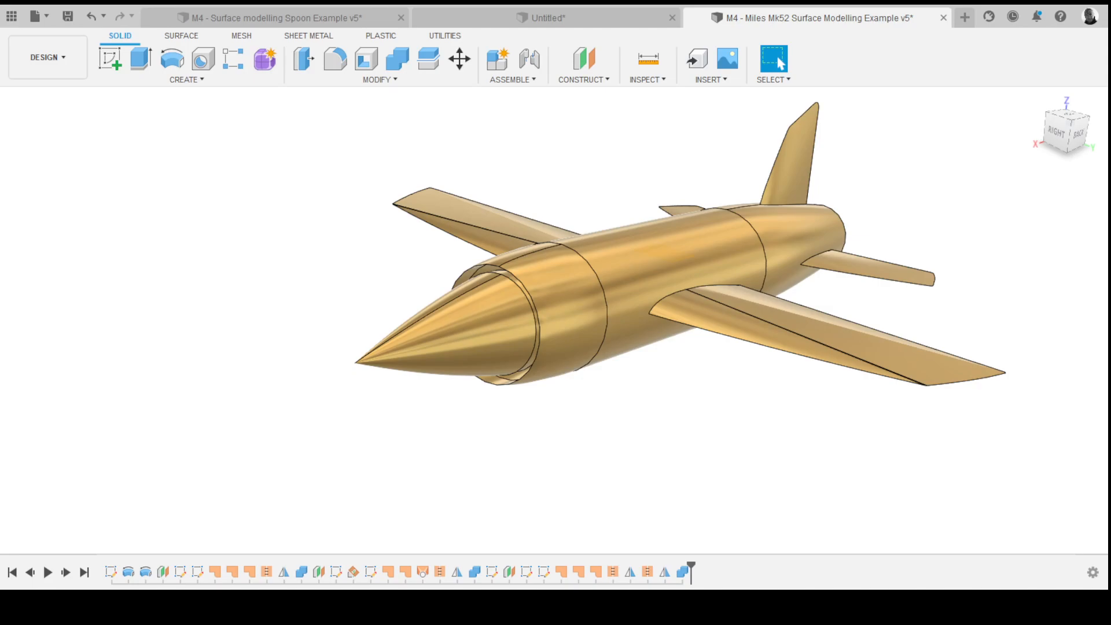
shift+middle_drag(555, 320, 771, 354)
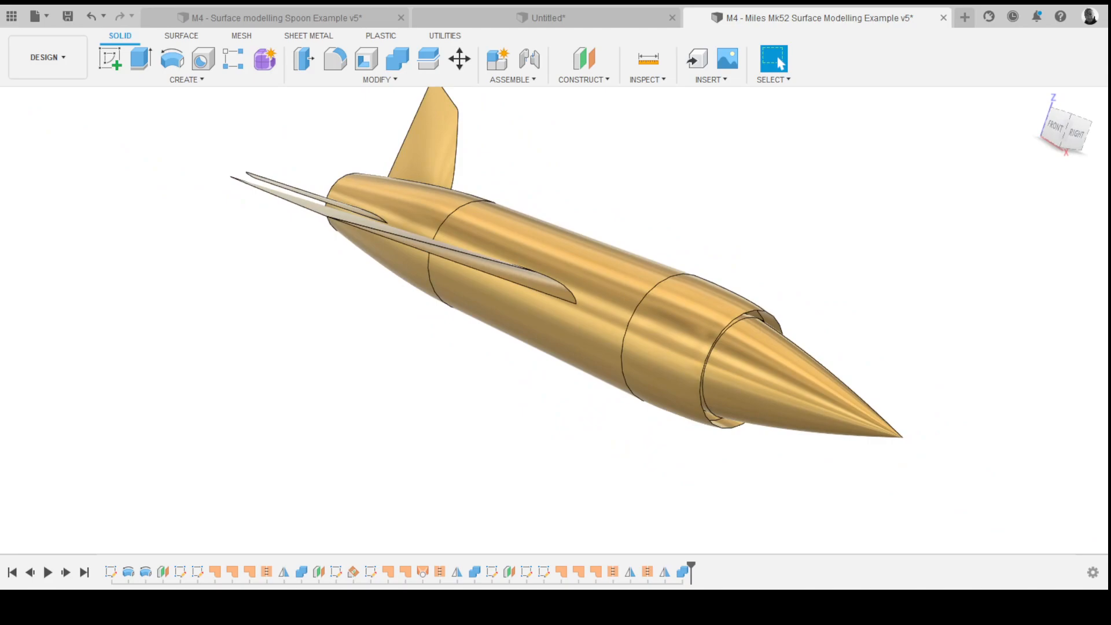
shift+middle_drag(554, 320, 712, 339)
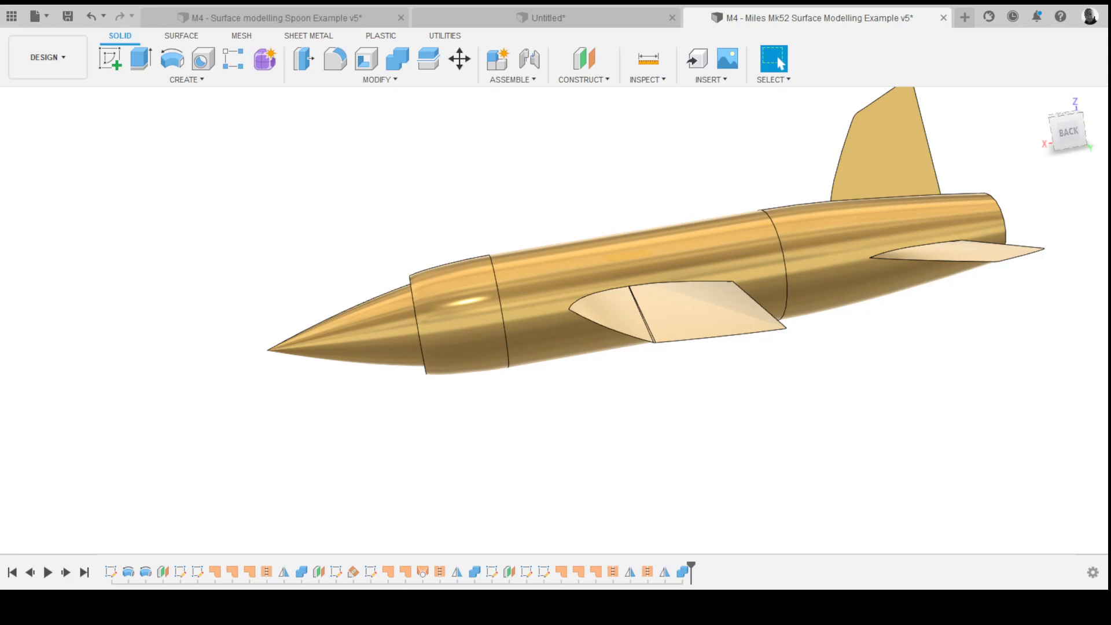
shift+middle_drag(625, 312, 565, 332)
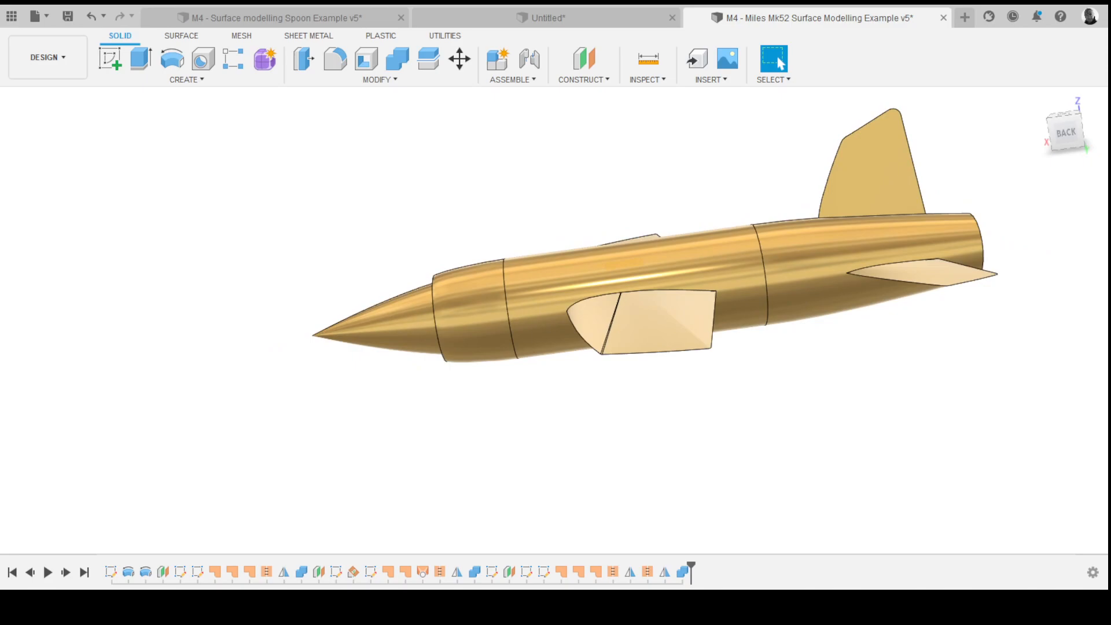
shift+middle_drag(949, 197, 862, 264)
click(827, 290)
scroll(556, 318, down, 4)
key(Escape)
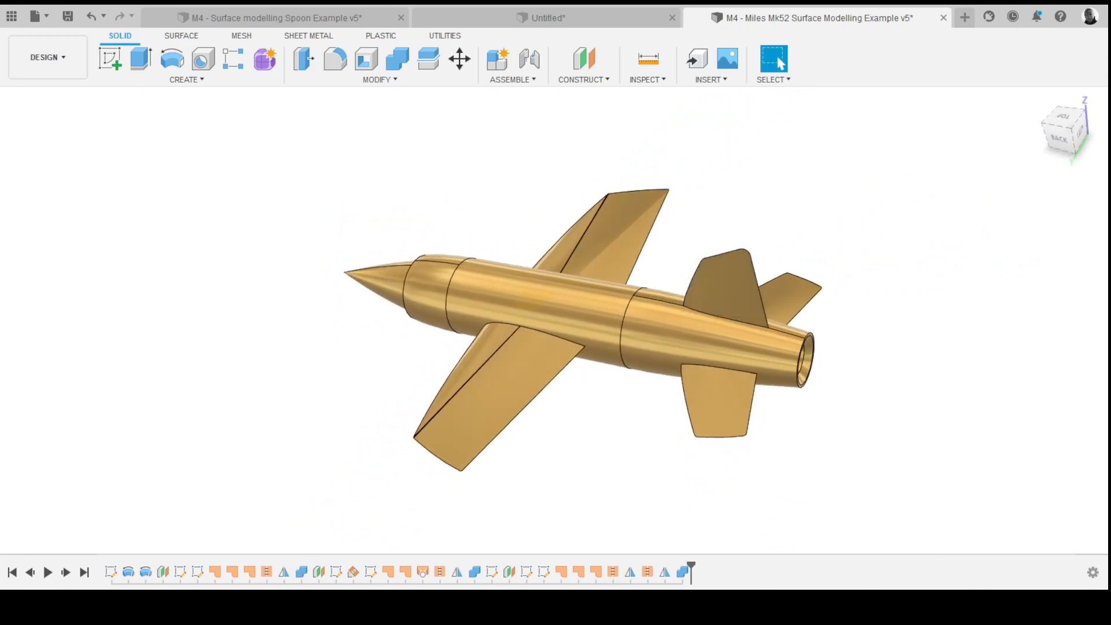
- Roll the aircraft's timeline back to the early features and orbit to view the fin sketch
drag(691, 566, 206, 567)
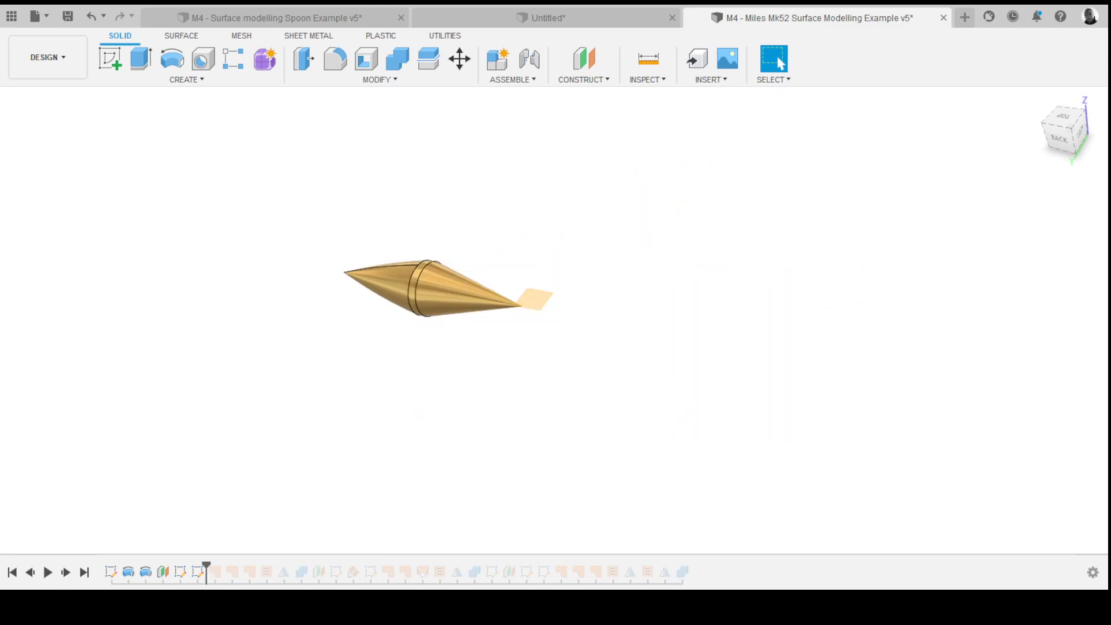
mouse_move(555, 312)
shift+middle_down()
mouse_move(565, 293)
mouse_move(452, 302)
shift+middle_up()
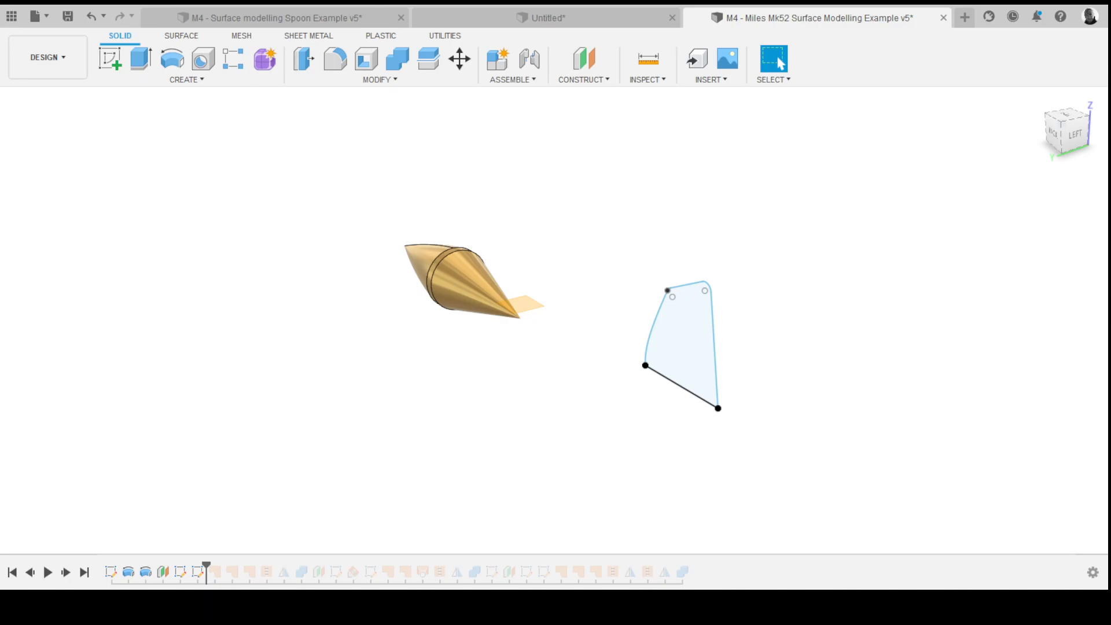
mouse_move(716, 347)
shift+middle_down()
mouse_move(752, 370)
mouse_move(785, 432)
mouse_move(783, 371)
mouse_move(753, 356)
mouse_move(778, 365)
mouse_move(735, 364)
shift+middle_up()
click(688, 348)
key(Escape)
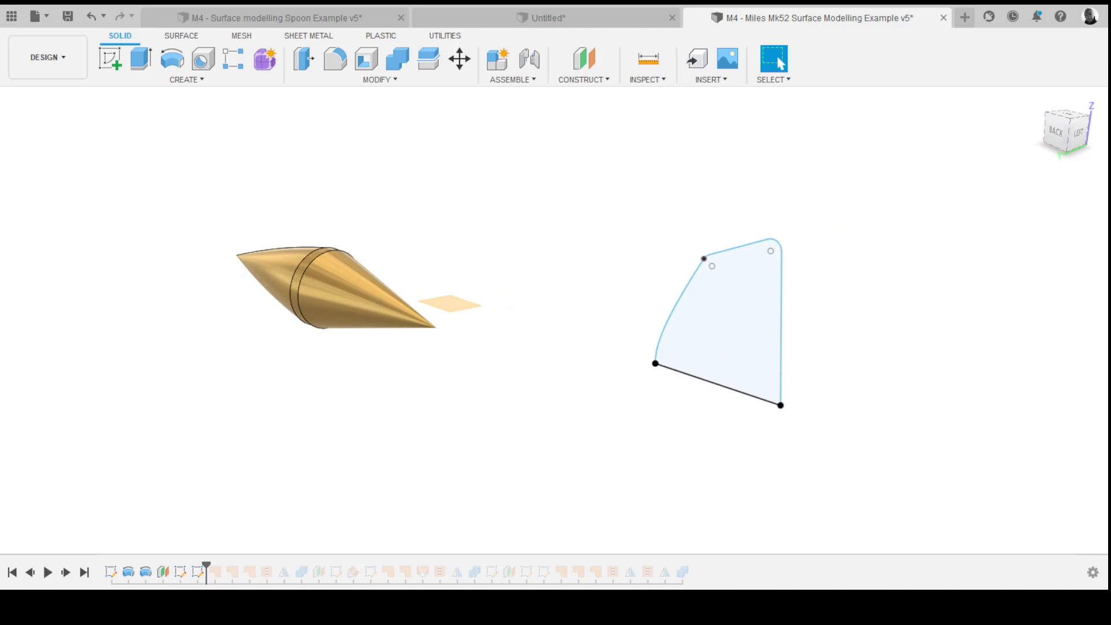
- Create a Patch surface from the fin sketch profile
click(182, 35)
click(187, 80)
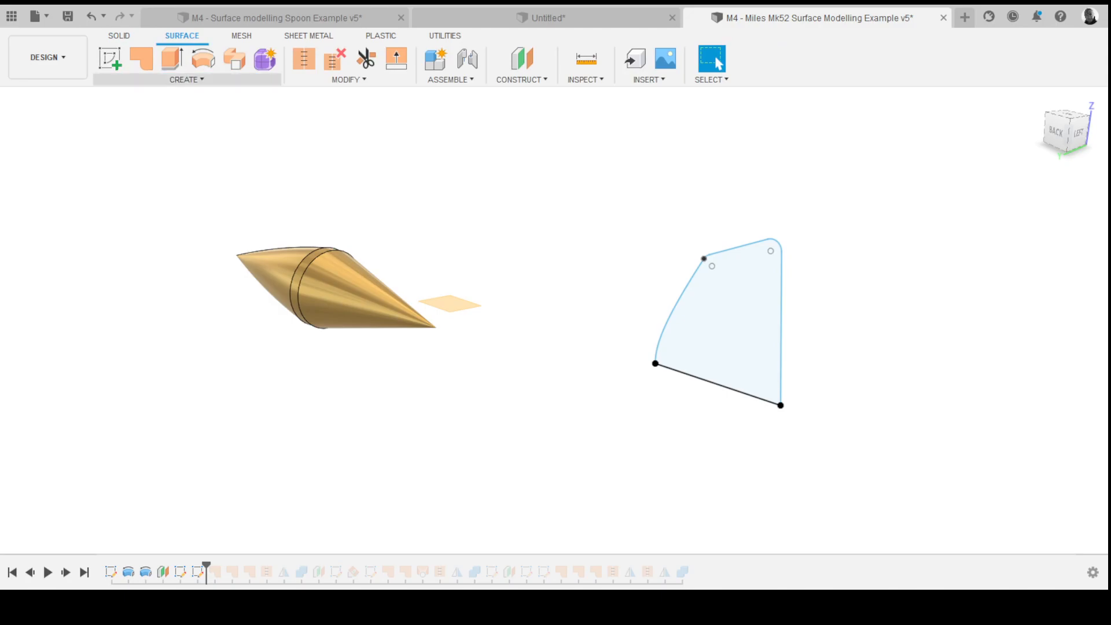
click(140, 58)
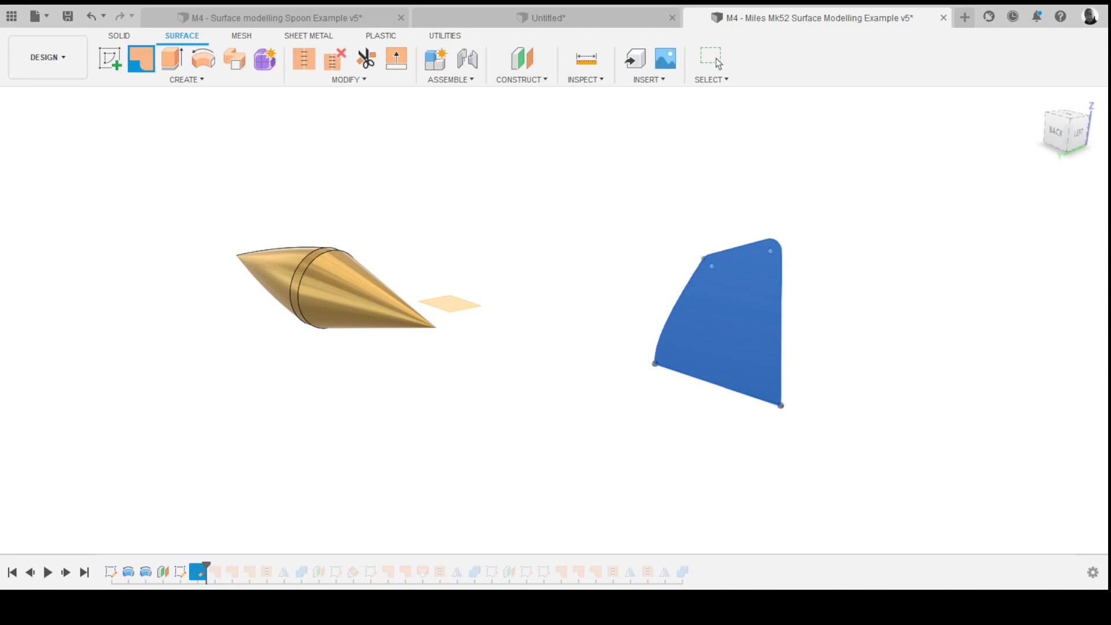
key(Return)
mouse_move(451, 271)
shift+middle_down()
mouse_move(324, 278)
mouse_move(432, 277)
shift+middle_up()
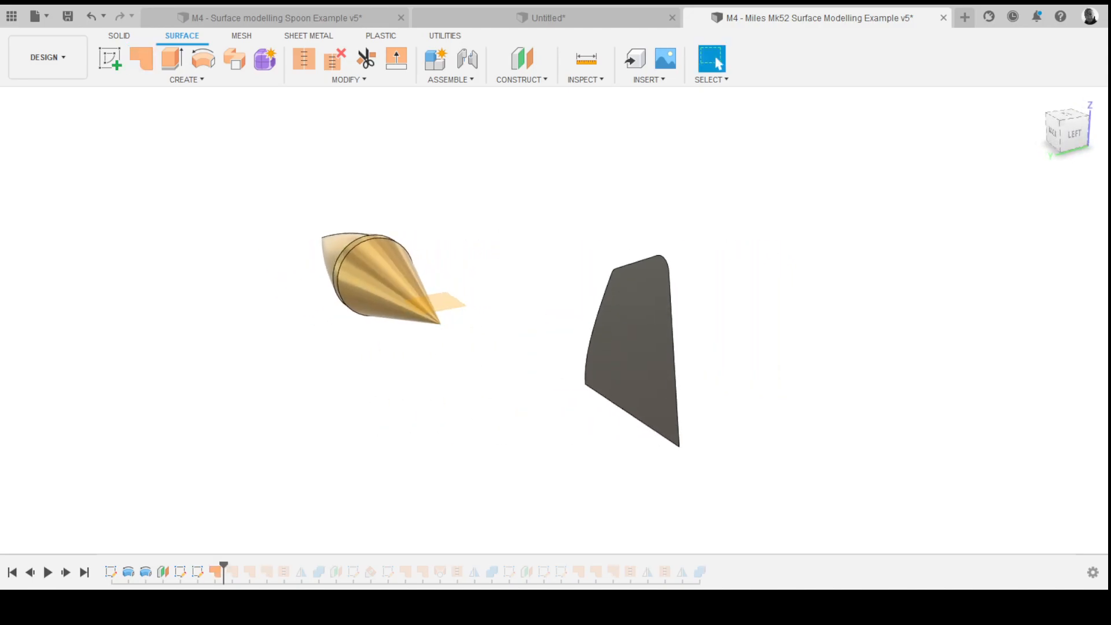
- Undo and redo the fin patch surface
key(ctrl+z)
mouse_move(446, 273)
shift+middle_down()
mouse_move(457, 248)
mouse_move(464, 256)
mouse_move(382, 254)
mouse_move(457, 254)
mouse_move(453, 194)
mouse_move(413, 177)
mouse_move(371, 219)
mouse_move(408, 235)
mouse_move(418, 283)
mouse_move(463, 292)
shift+middle_up()
key(ctrl+y)
- Step the timeline forward one feature and back to the patch, zooming in on the fin's lower edge
key(Right)
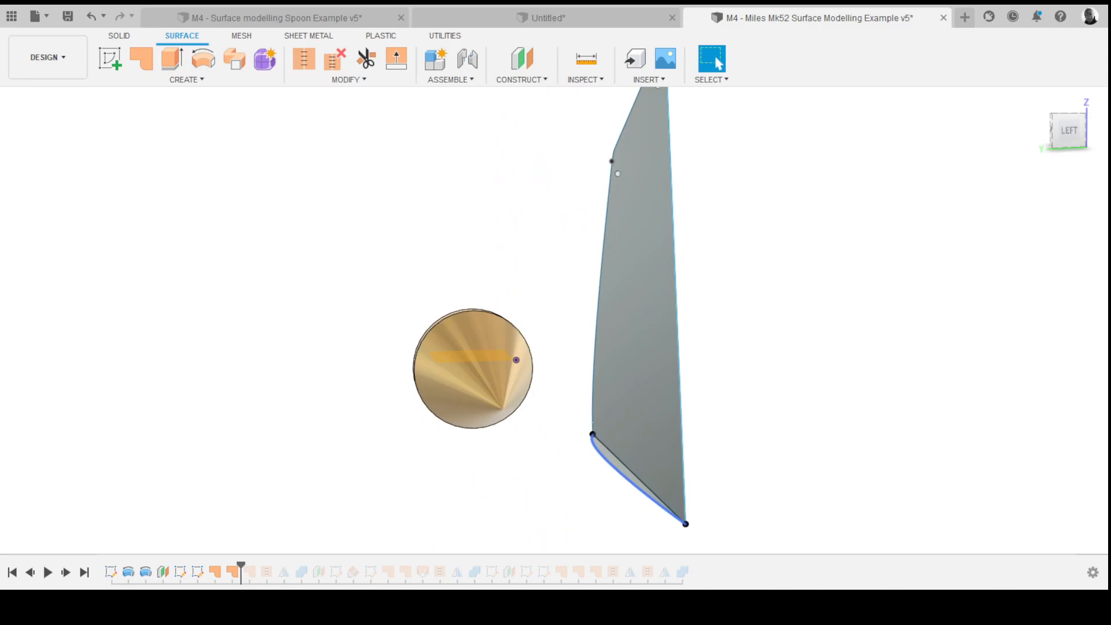
scroll(506, 310, up, 3)
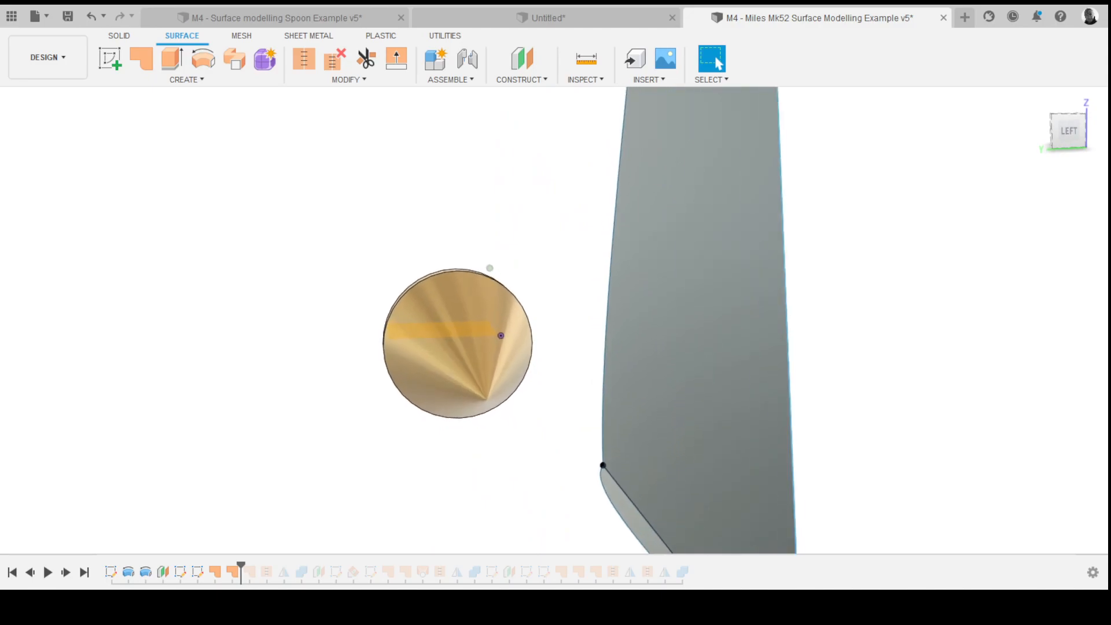
drag(241, 565, 224, 566)
scroll(488, 265, down, 3)
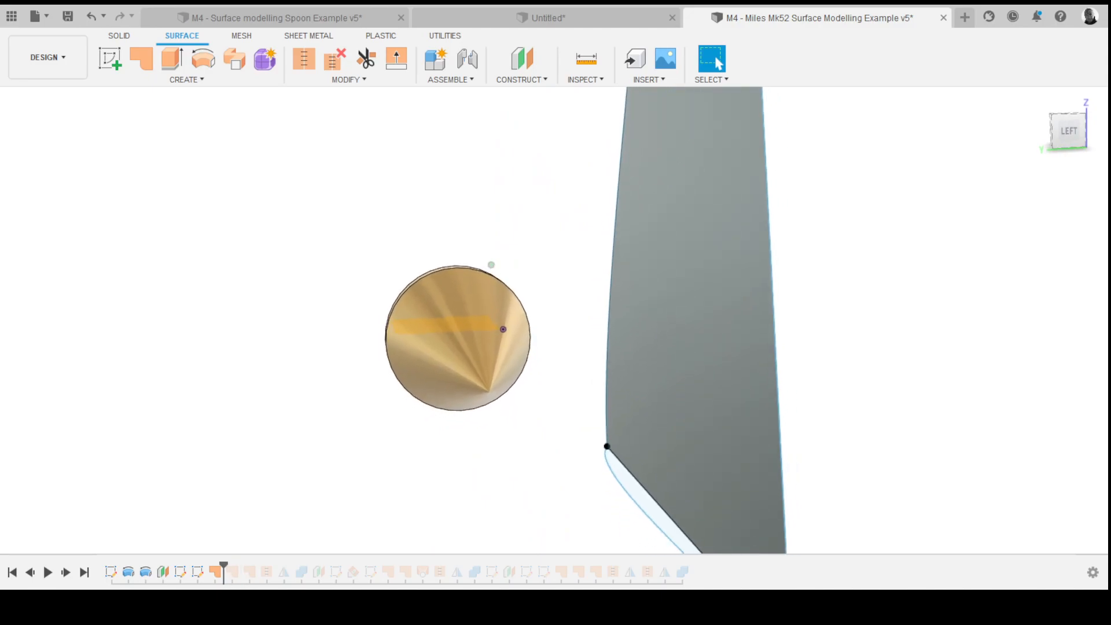
- Step the timeline forward one feature and orbit around the fin patch surface to inspect its edges
middle_drag(489, 265, 499, 232)
drag(223, 566, 241, 565)
mouse_move(498, 230)
shift+middle_down()
mouse_move(558, 320)
mouse_move(554, 357)
shift+middle_up()
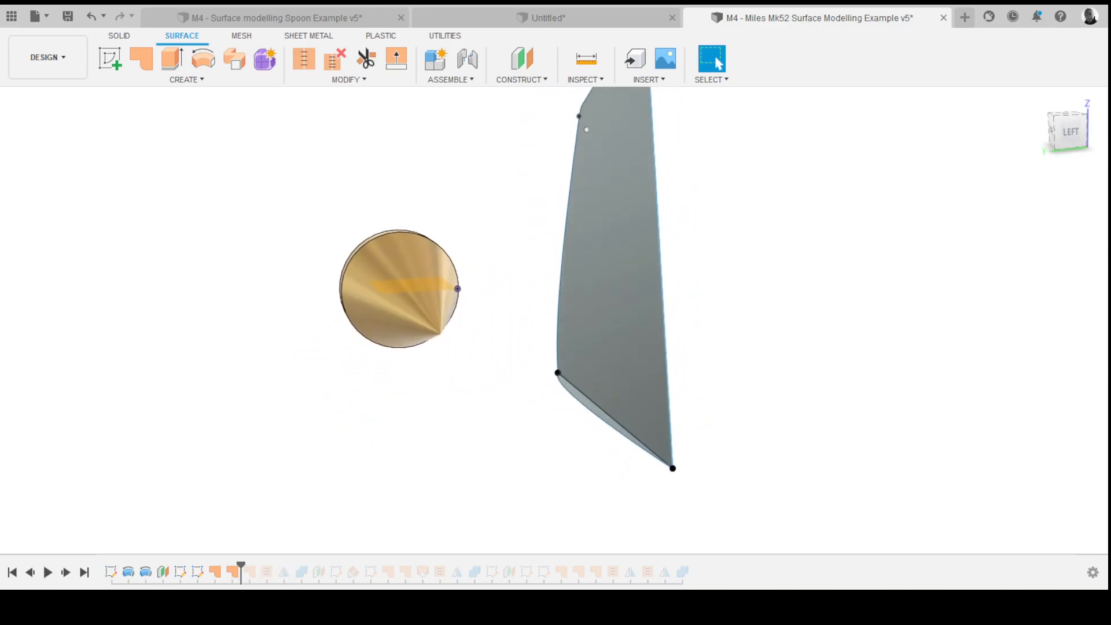
click(615, 432)
click(664, 324)
shift+middle_drag(664, 324, 687, 348)
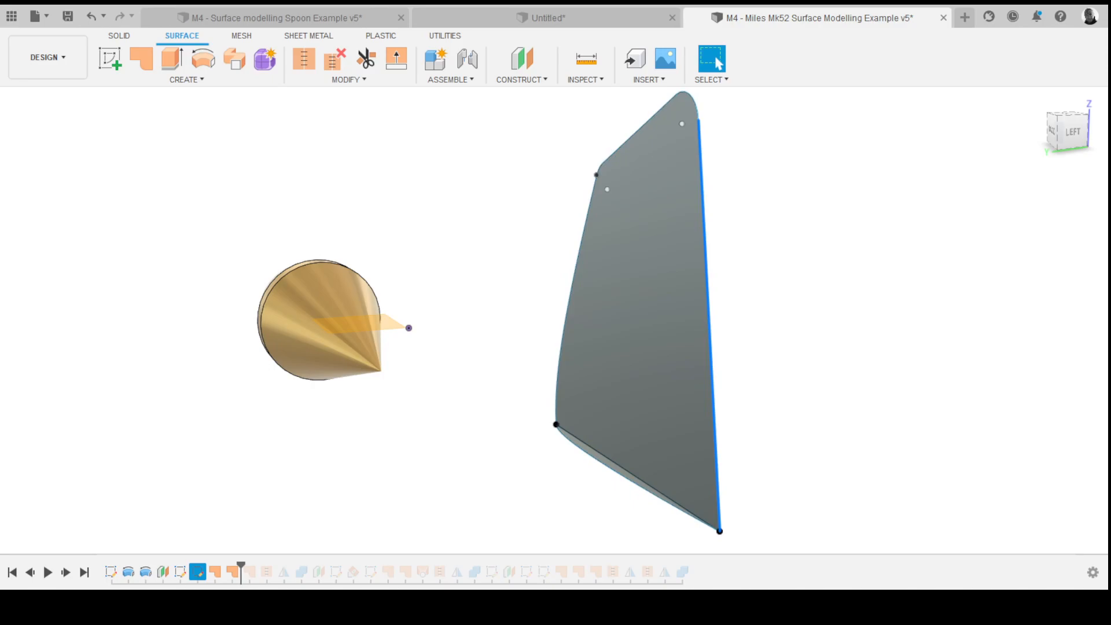
key(Escape)
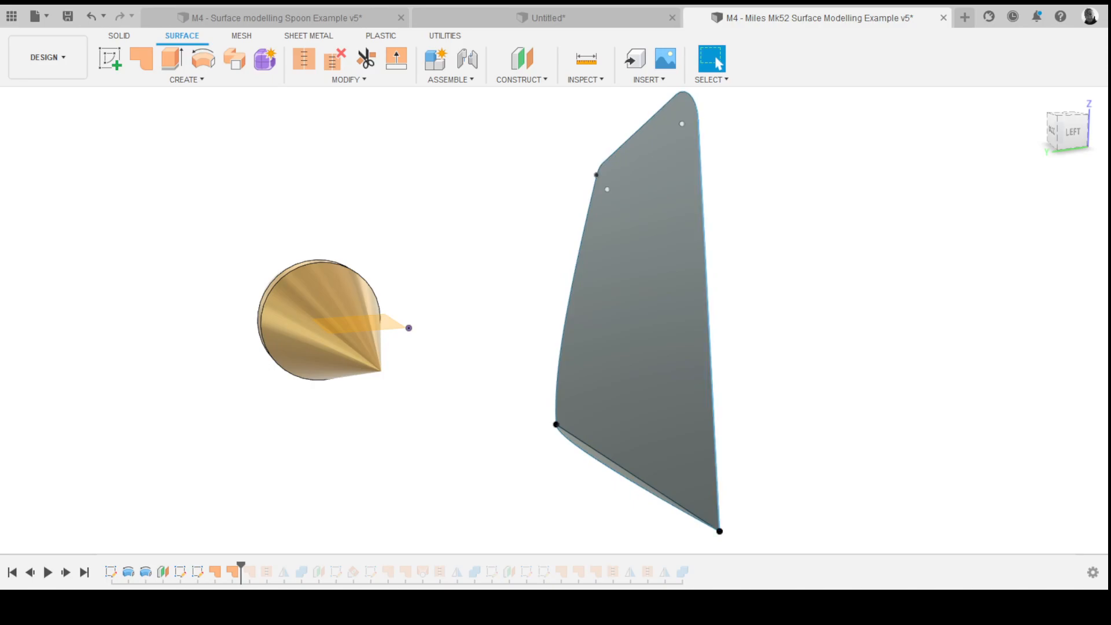
- Step the timeline forward through the next few features, orbiting and zooming around the fin surface
drag(241, 566, 258, 566)
mouse_move(559, 380)
shift+middle_down()
mouse_move(515, 363)
mouse_move(509, 304)
mouse_move(657, 423)
shift+middle_up()
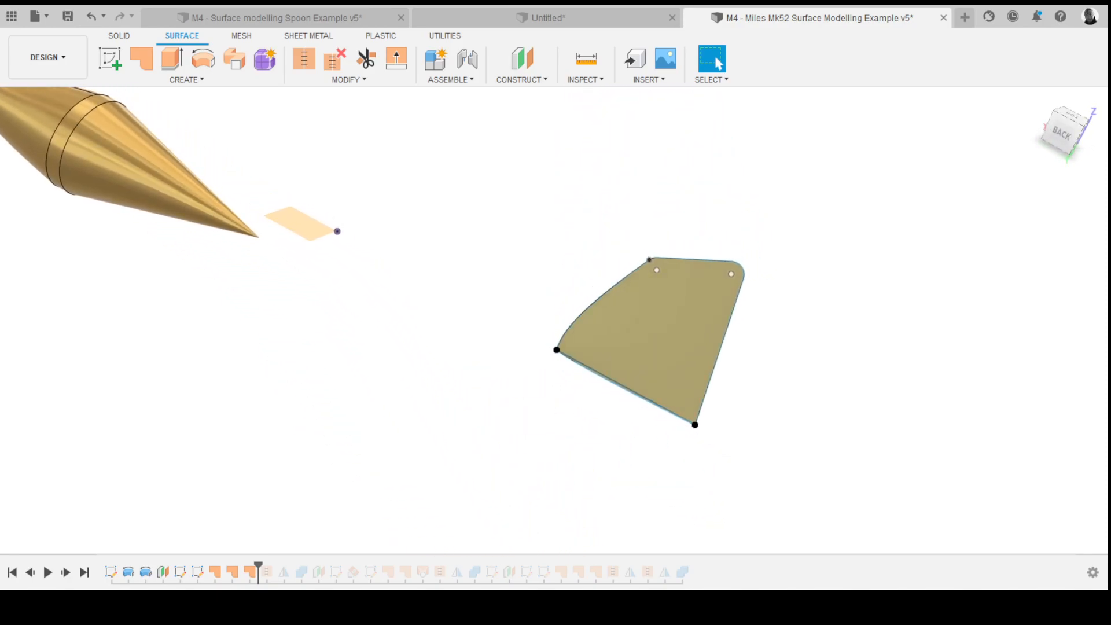
drag(258, 565, 276, 565)
mouse_move(569, 331)
shift+middle_down()
mouse_move(472, 287)
mouse_move(501, 304)
mouse_move(457, 321)
mouse_move(457, 336)
shift+middle_up()
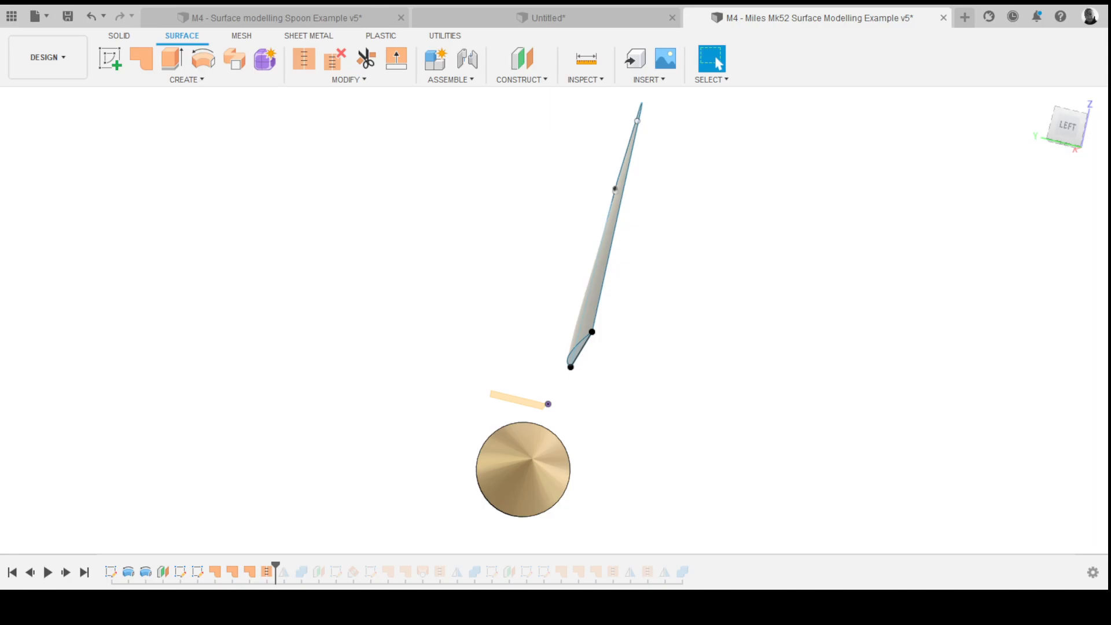
mouse_move(556, 325)
shift+middle_down()
mouse_move(538, 360)
mouse_move(602, 327)
mouse_move(515, 350)
mouse_move(376, 353)
shift+middle_up()
click(66, 573)
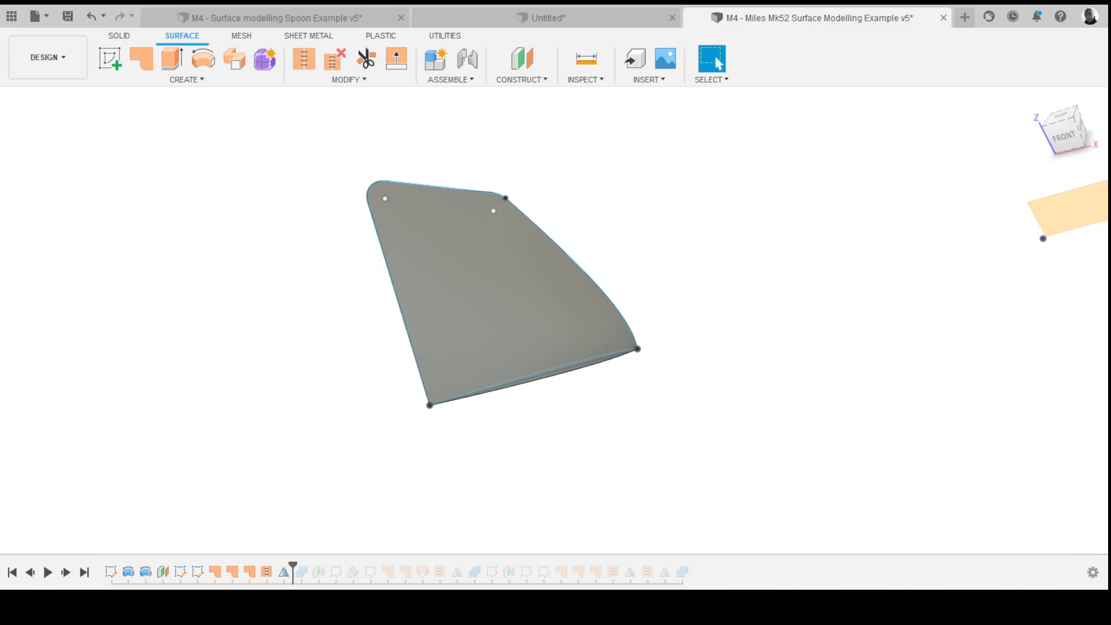
scroll(538, 289, down, 6)
shift+middle_drag(538, 289, 543, 344)
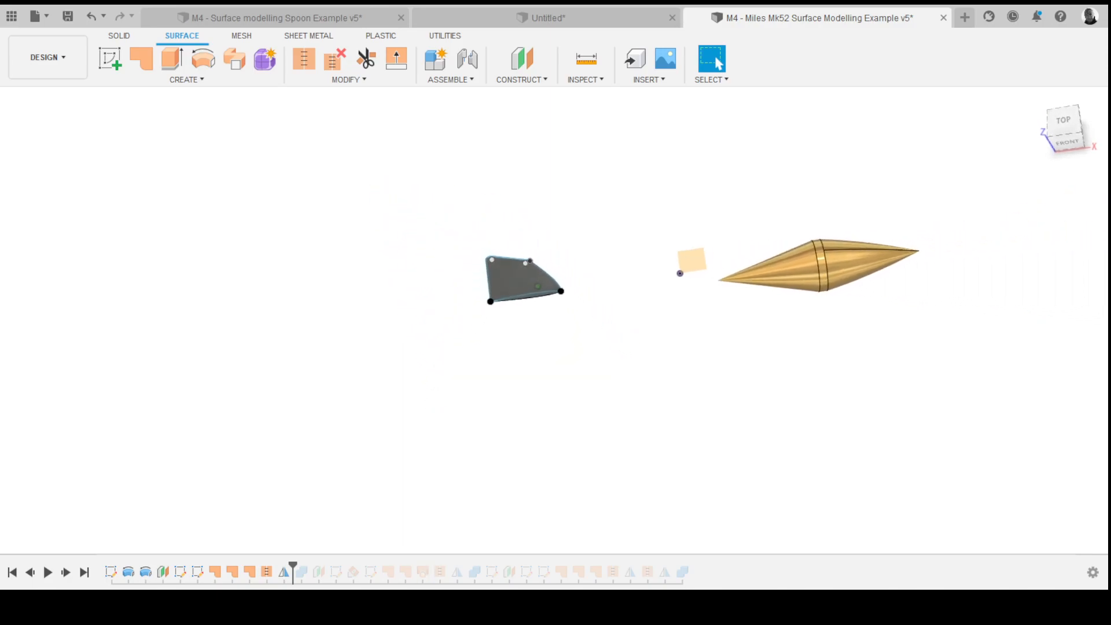
- Advance the timeline to show the fuselage with fin and wing surfaces, orbiting and zooming around the aircraft
drag(293, 565, 432, 567)
shift+middle_drag(665, 394, 703, 365)
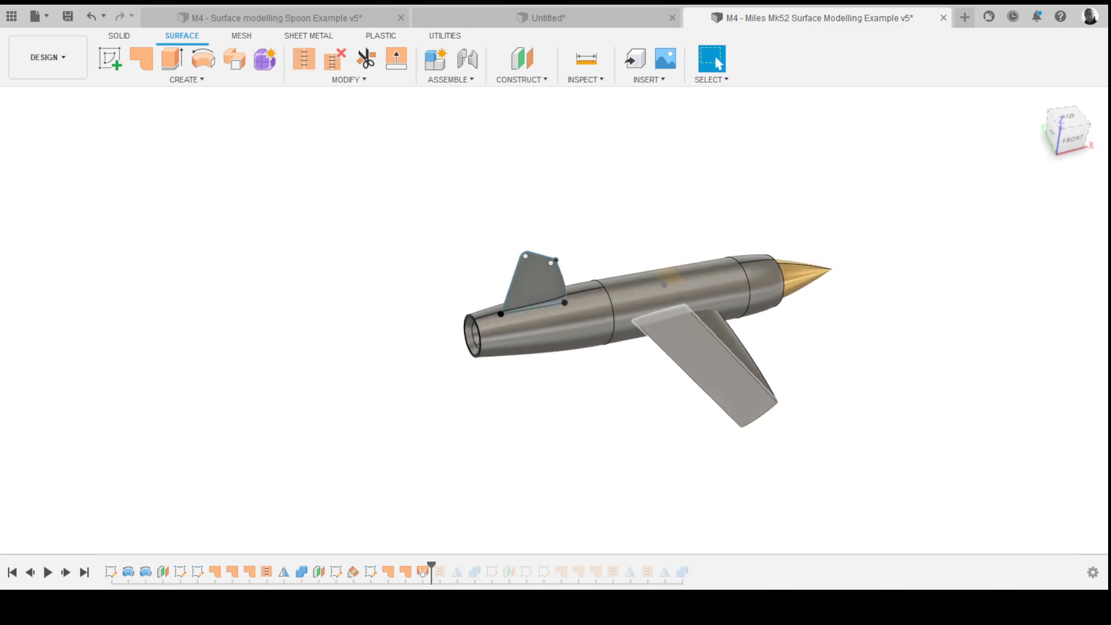
click(703, 365)
key(Escape)
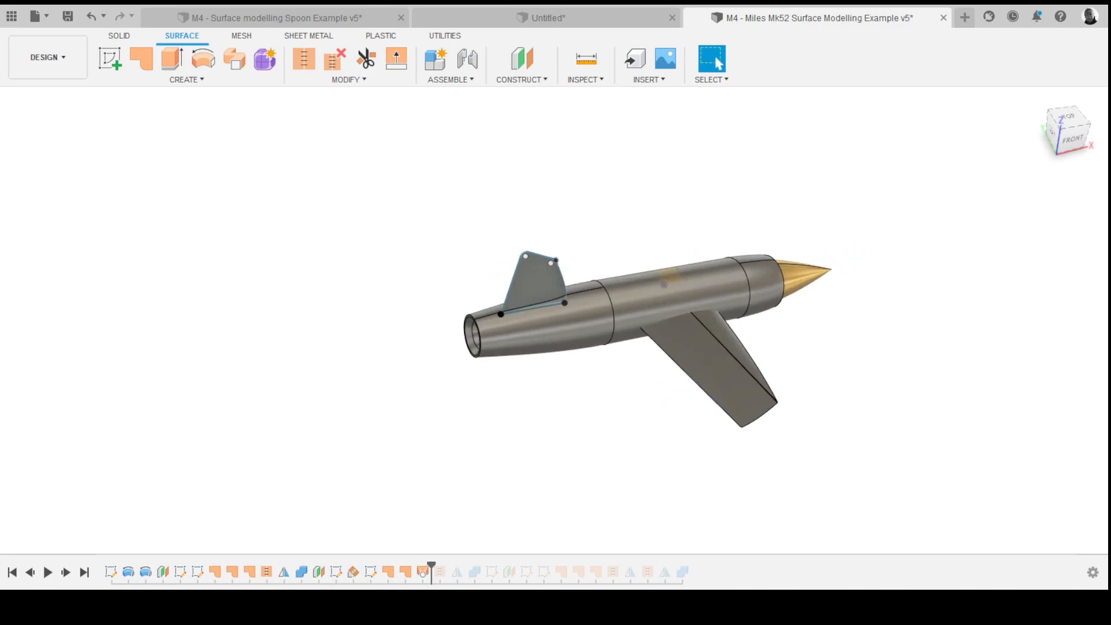
scroll(703, 364, up, 3)
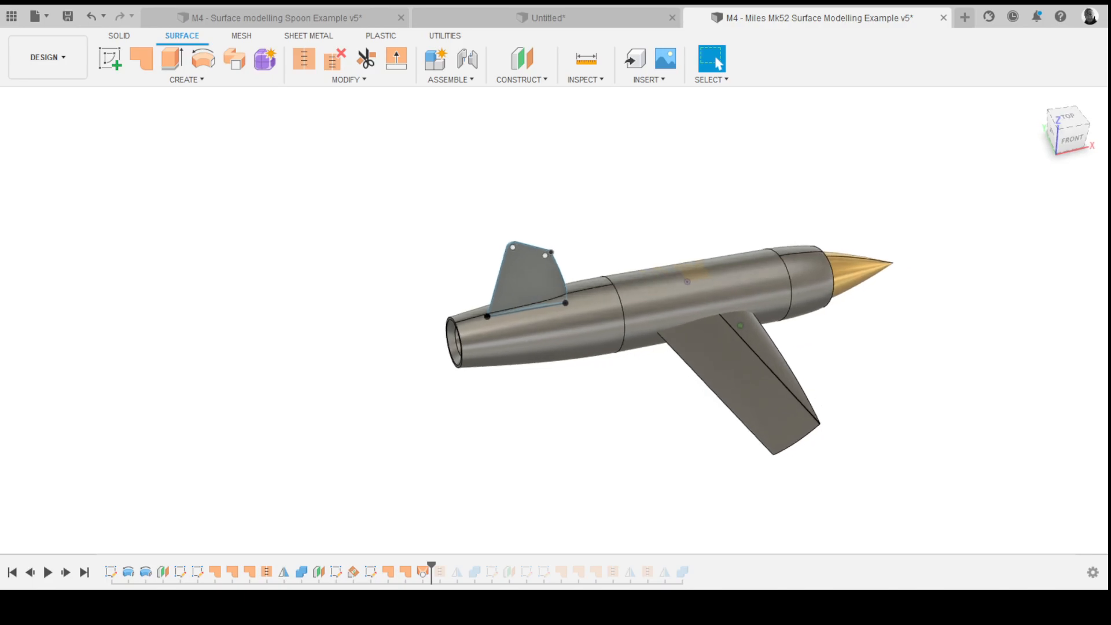
shift+middle_drag(752, 368, 712, 369)
- Advance the timeline to the end and orbit around the completed aircraft model
drag(431, 566, 605, 566)
shift+middle_drag(614, 429, 666, 428)
mouse_move(521, 385)
shift+middle_down()
mouse_move(565, 388)
mouse_move(596, 316)
mouse_move(590, 379)
shift+middle_up()
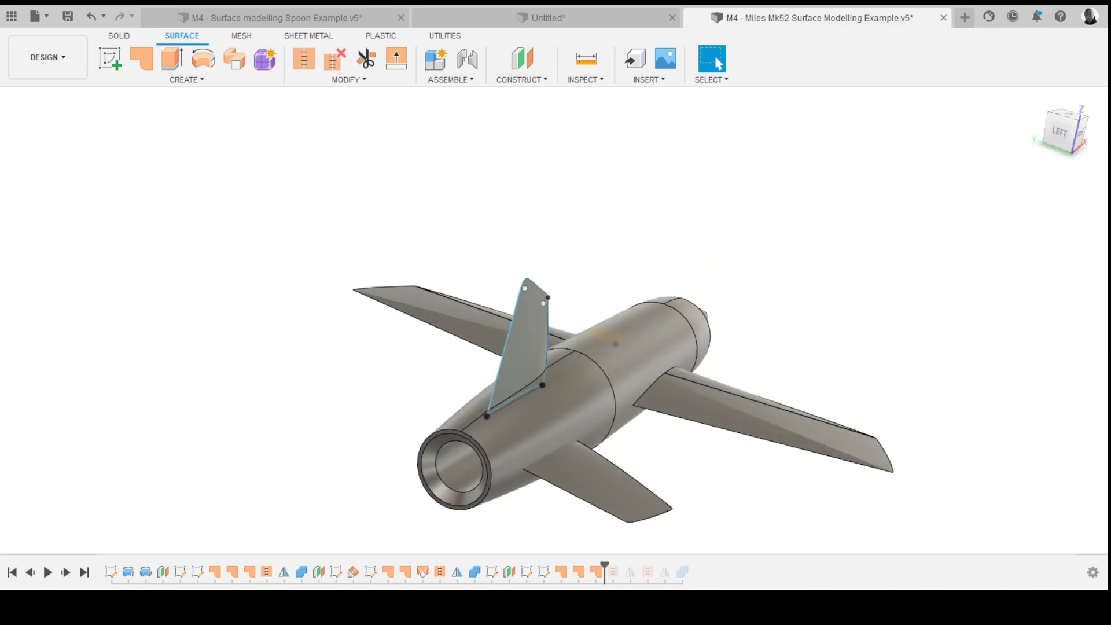
drag(605, 566, 692, 567)
shift+middle_drag(622, 371, 538, 342)
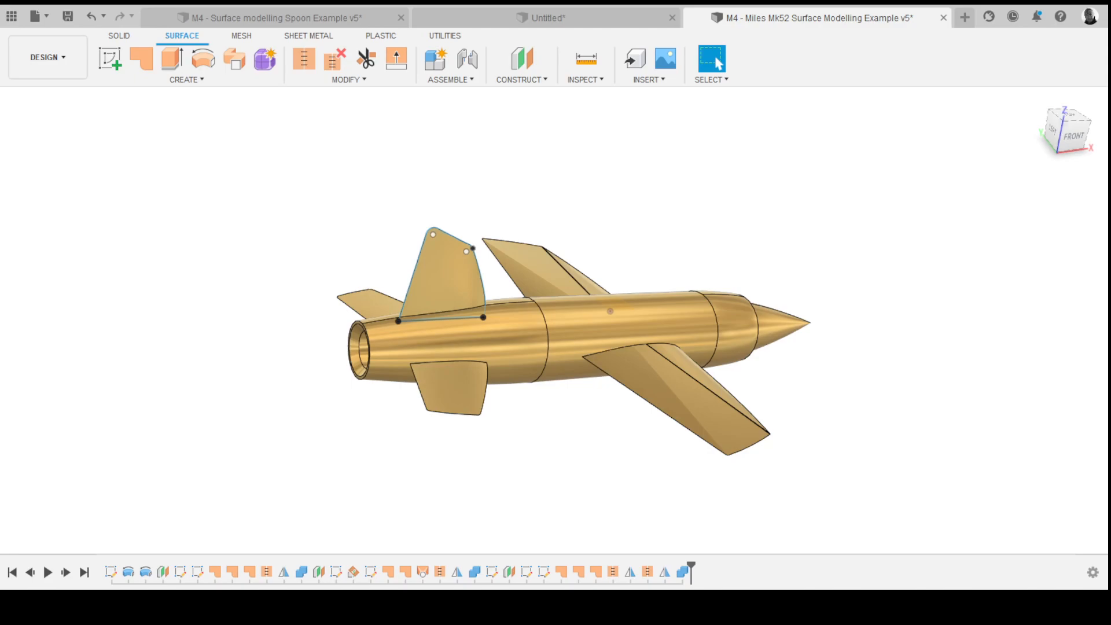
shift+middle_drag(510, 342, 466, 340)
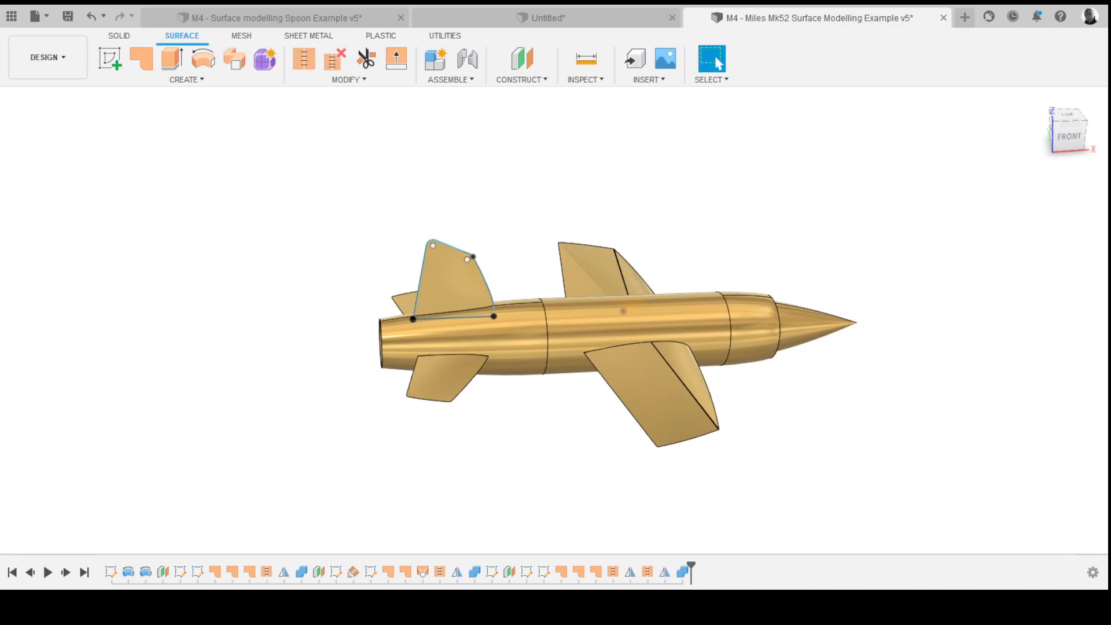
- Open the QAJAQ 4 design from the QAJAQ project in the data panel
click(12, 16)
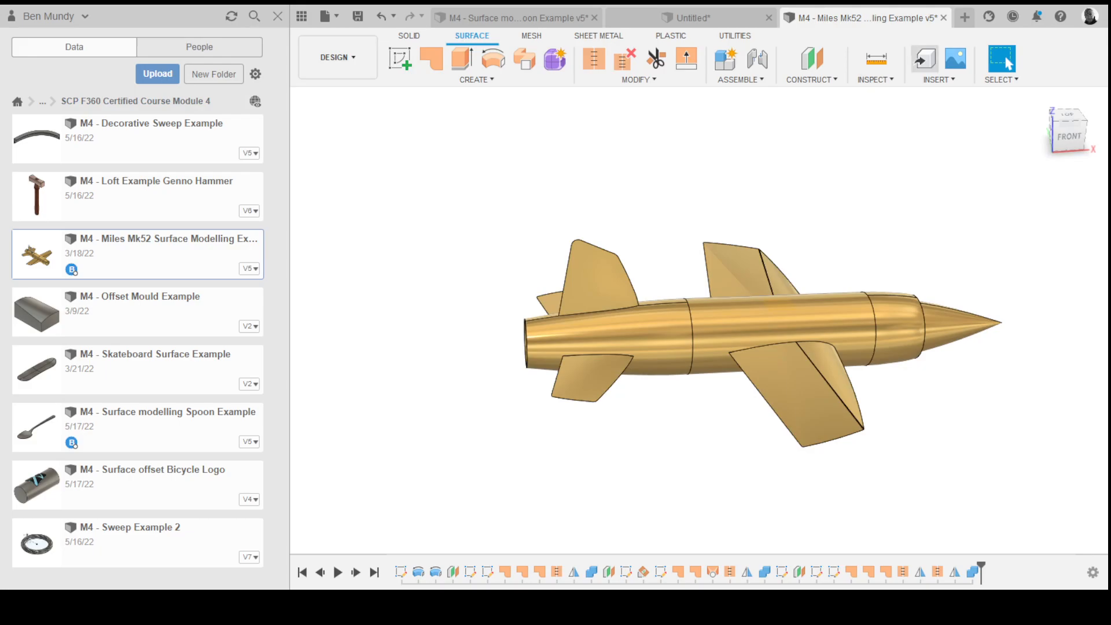
click(692, 17)
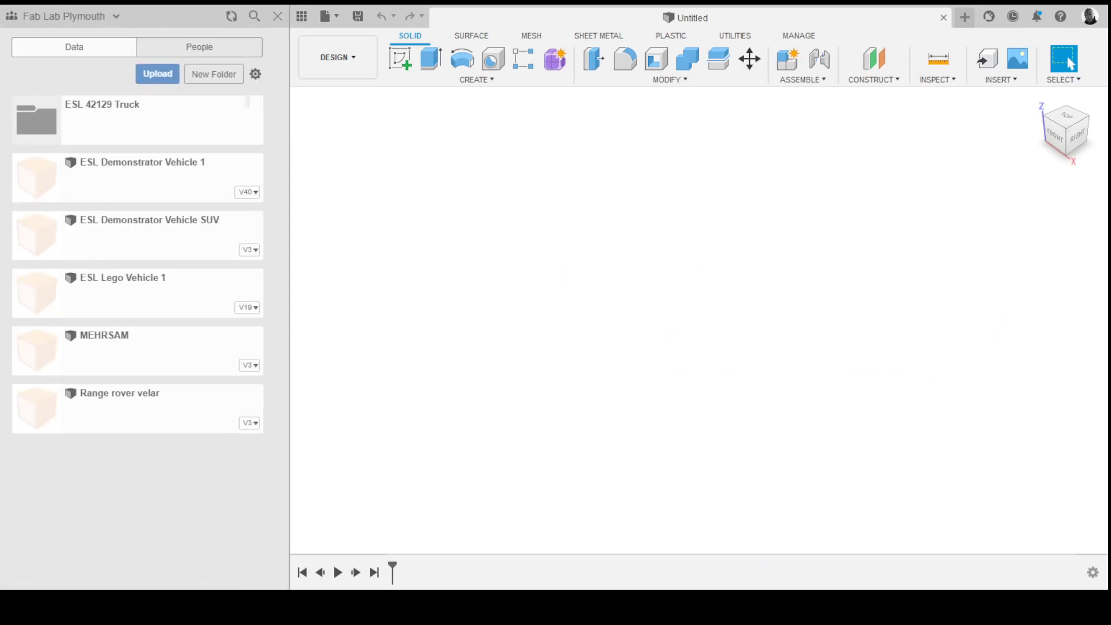
click(15, 102)
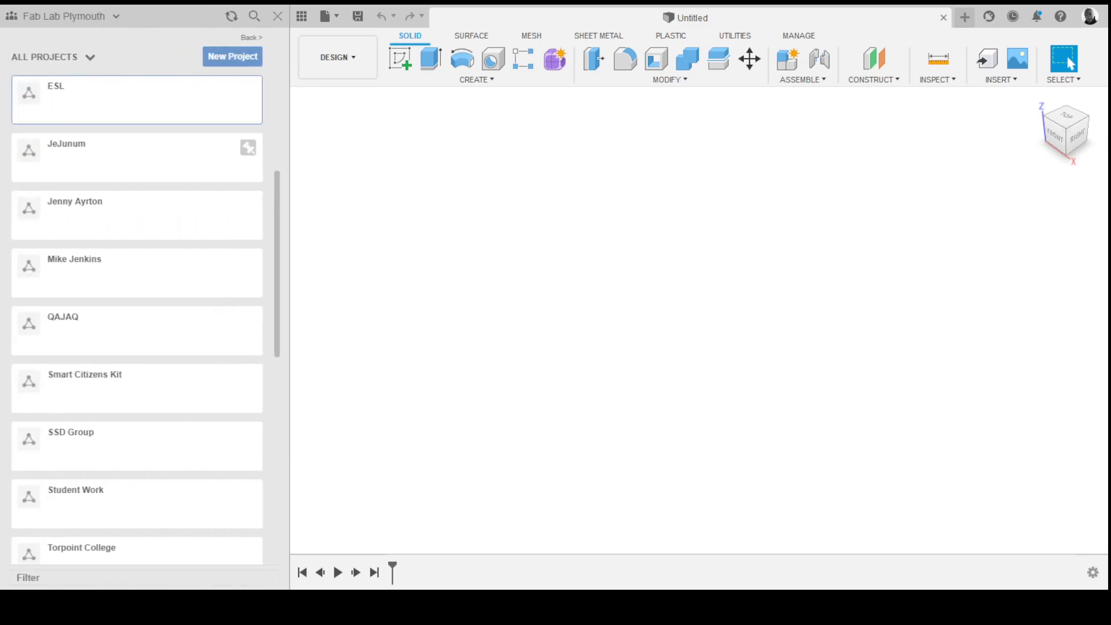
click(63, 324)
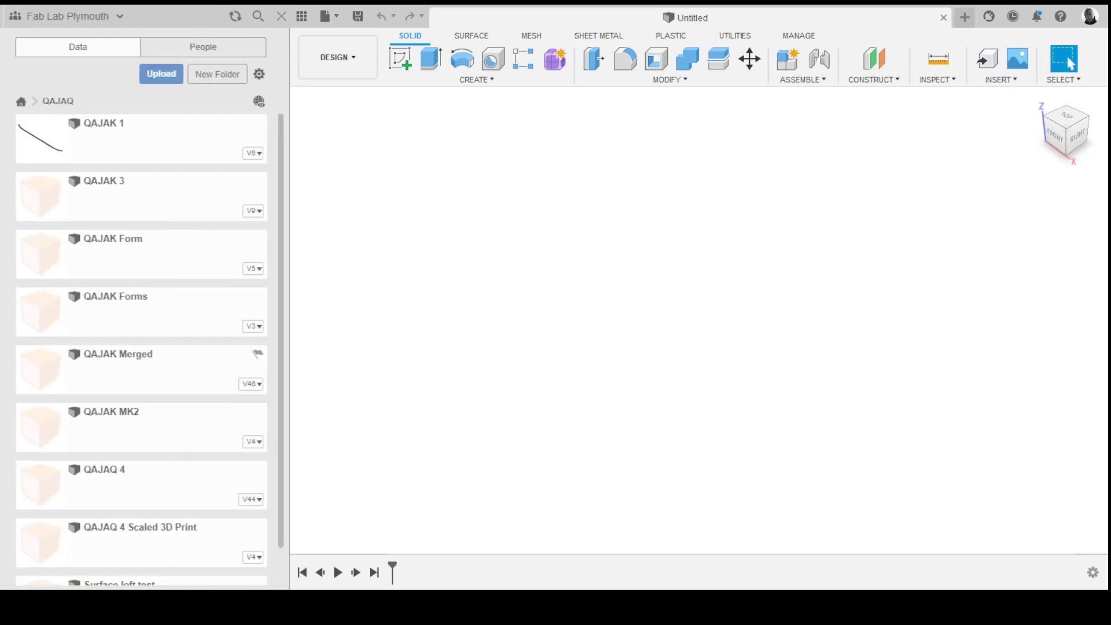
scroll(138, 349, down, 2)
scroll(138, 349, up, 2)
scroll(138, 349, down, 2)
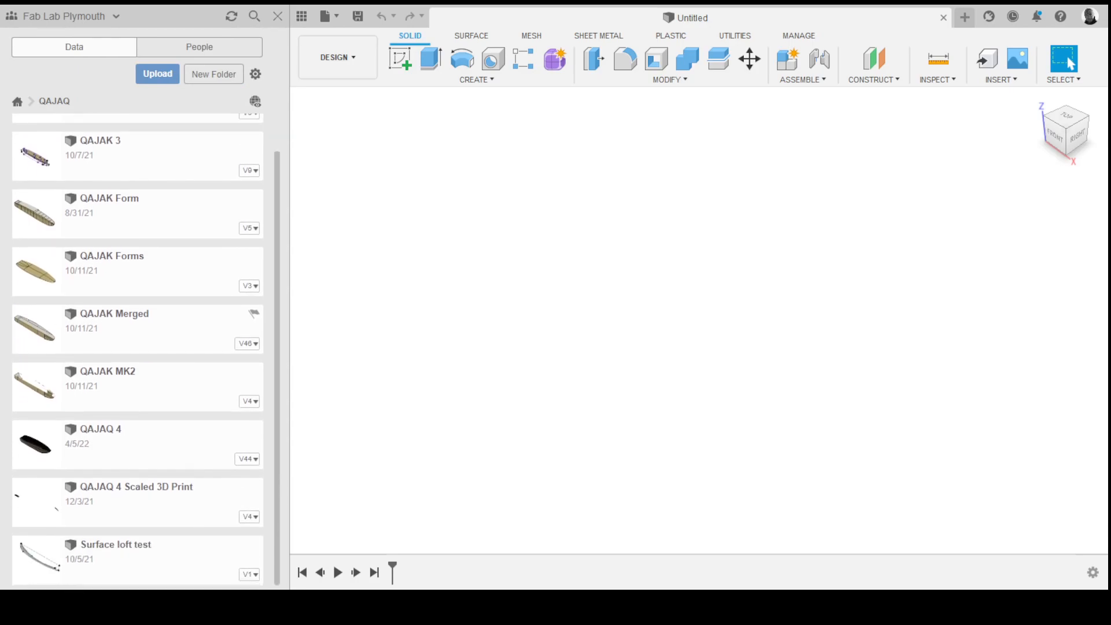
double_click(101, 444)
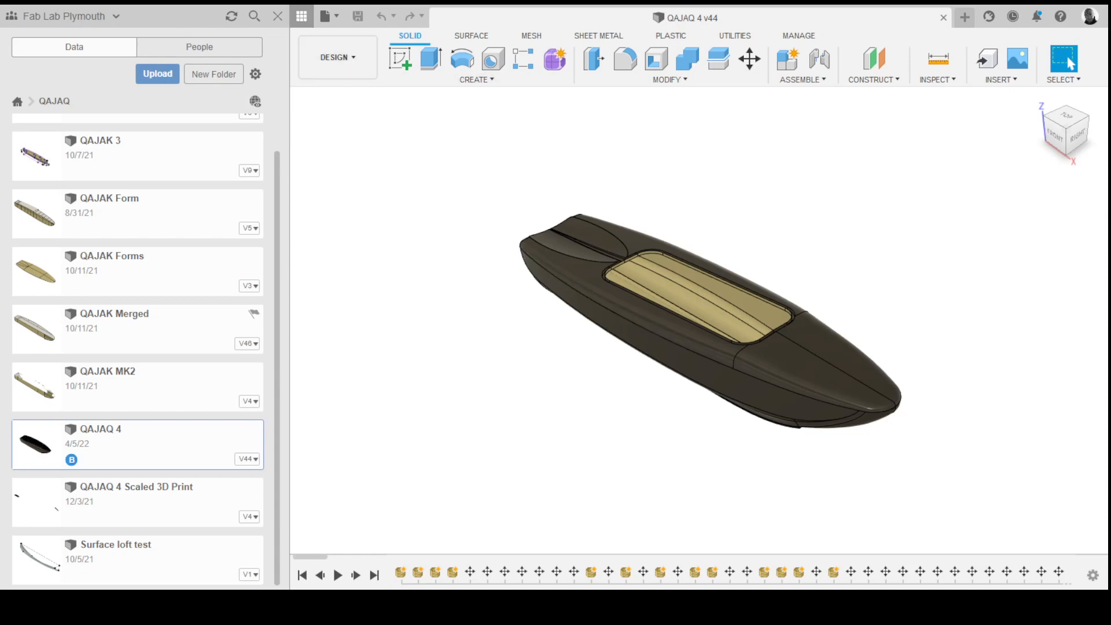
- Close the data panel and orbit and zoom around the kayak model to examine its surfaces
click(302, 16)
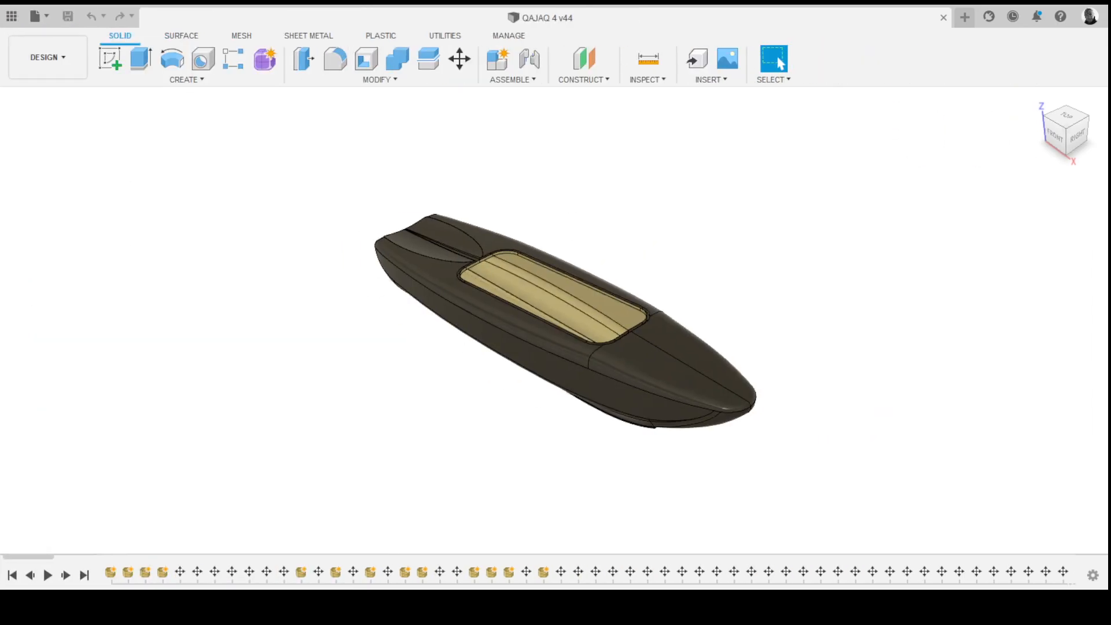
shift+middle_drag(487, 301, 535, 292)
scroll(497, 301, up, 3)
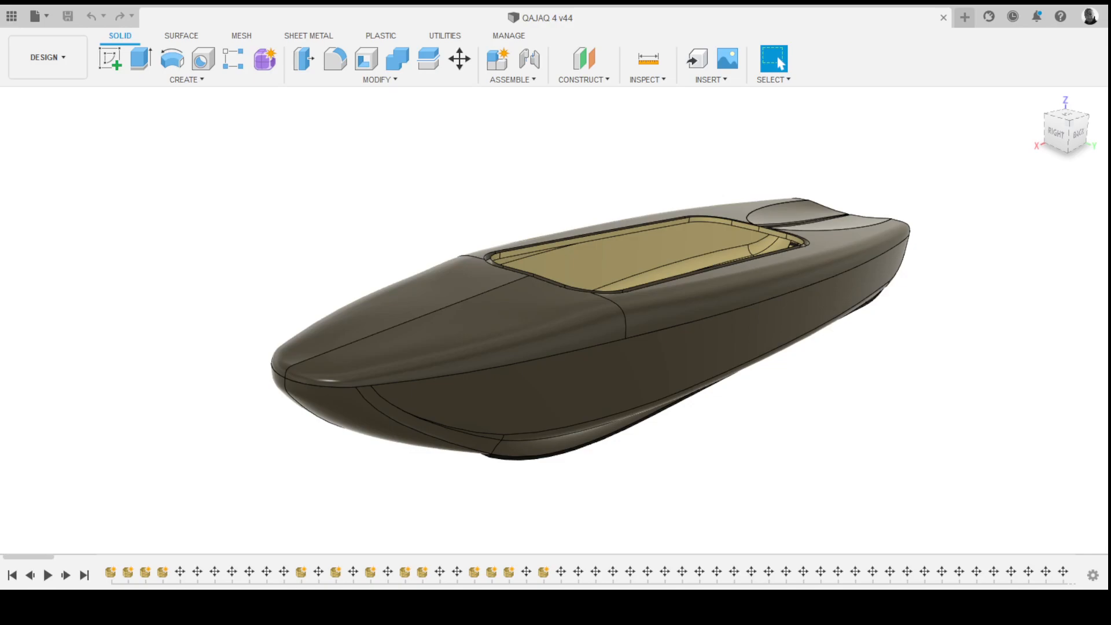
shift+middle_drag(556, 324, 475, 281)
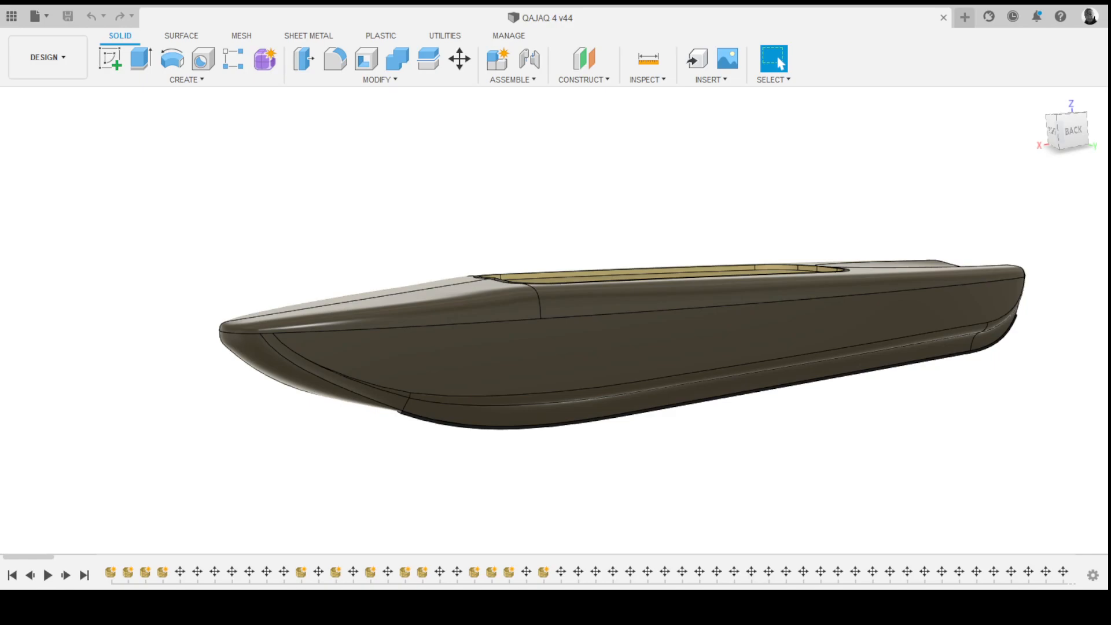
shift+middle_drag(625, 254, 644, 330)
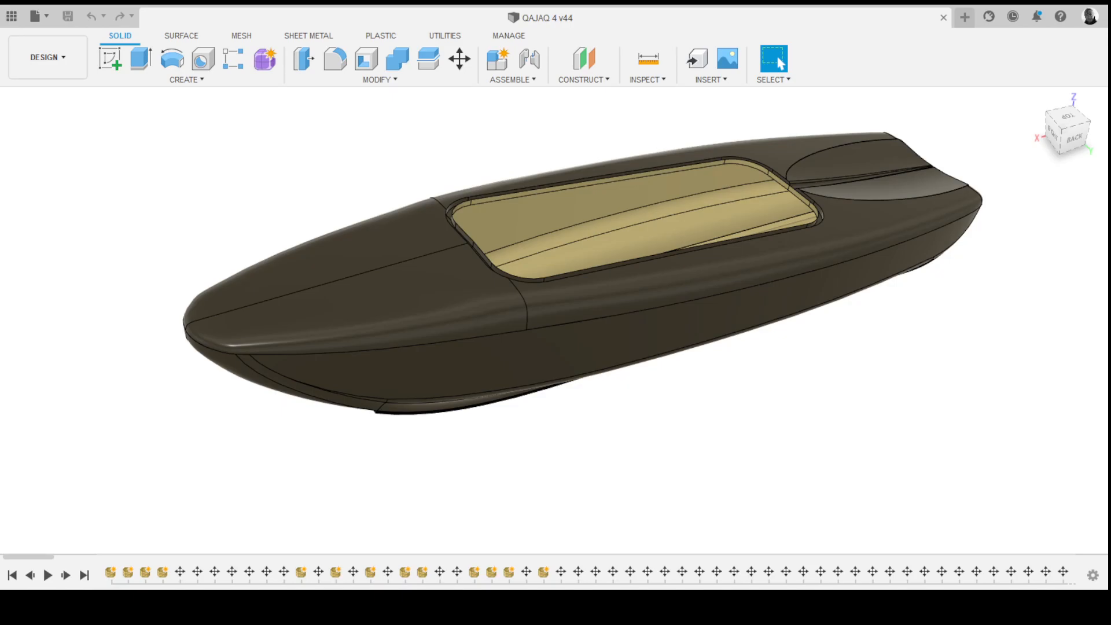
mouse_move(536, 313)
shift+middle_down()
mouse_move(324, 284)
mouse_move(301, 330)
mouse_move(382, 348)
mouse_move(451, 342)
mouse_move(560, 280)
mouse_move(595, 282)
mouse_move(541, 317)
shift+middle_up()
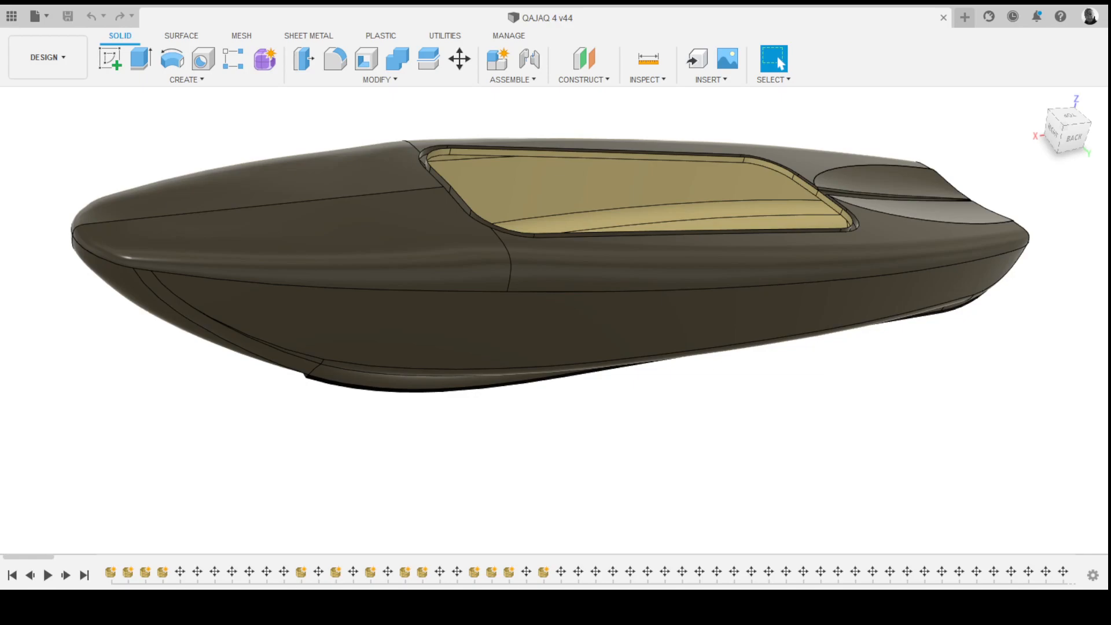
- Toggle the scanned mesh's visibility on and off to compare it with the kayak surfaces, orbiting around it
scroll(553, 320, down, 3)
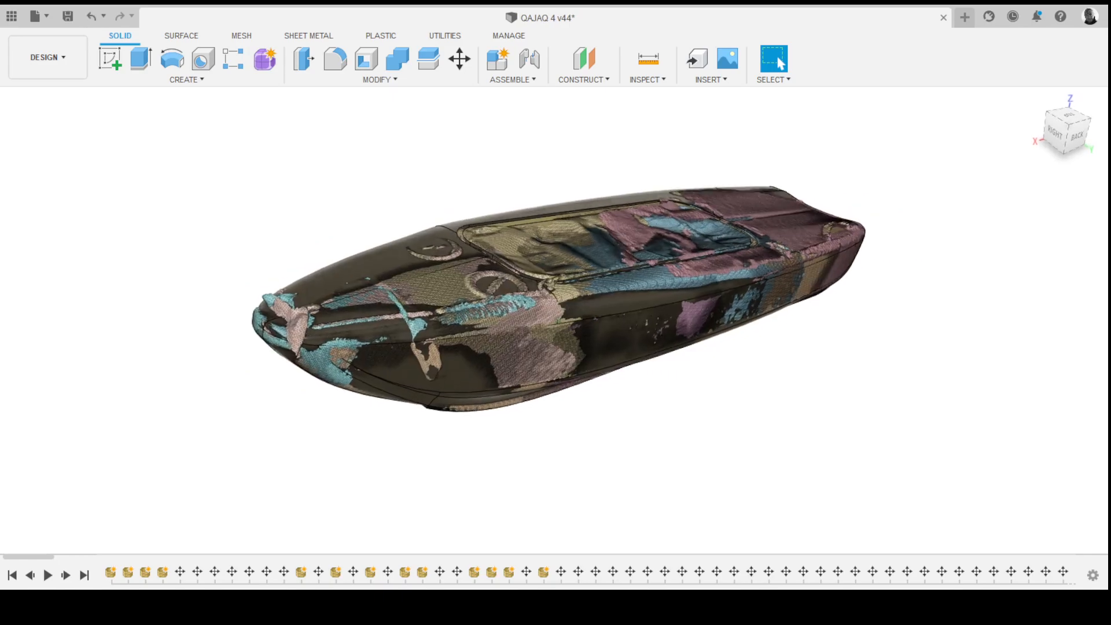
scroll(554, 320, up, 2)
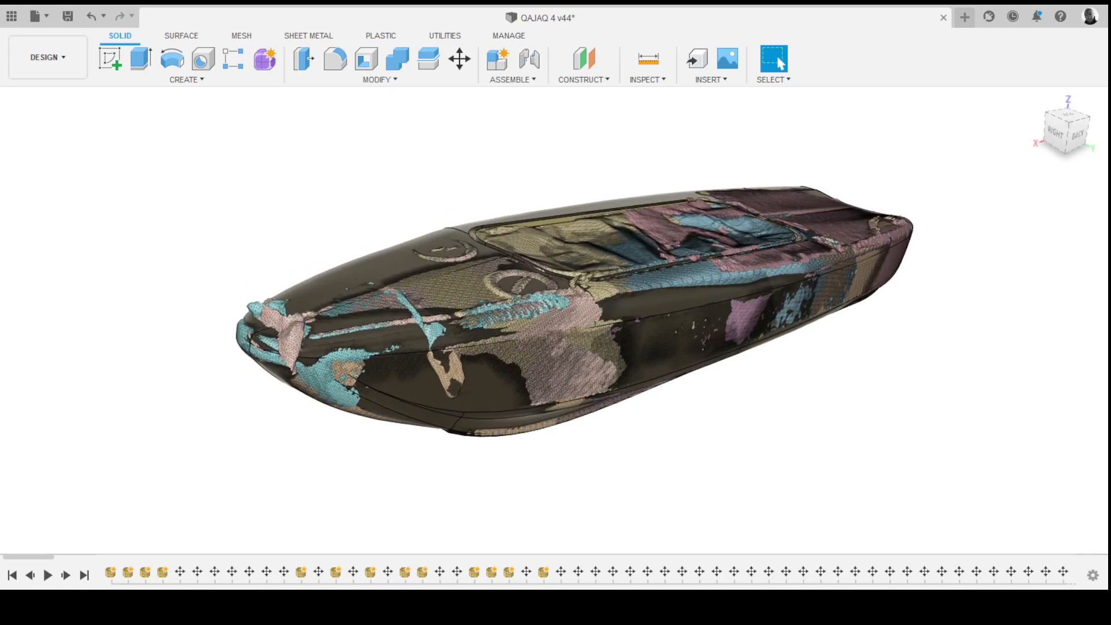
key(v)
key(v)
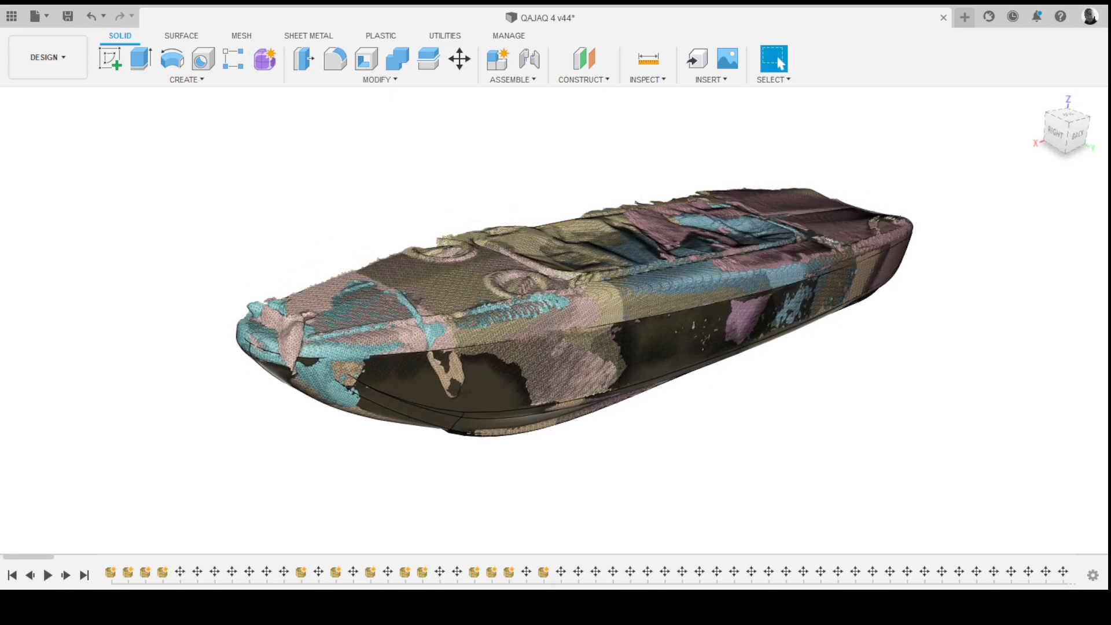
key(v)
shift+middle_drag(553, 320, 544, 290)
scroll(554, 320, up, 2)
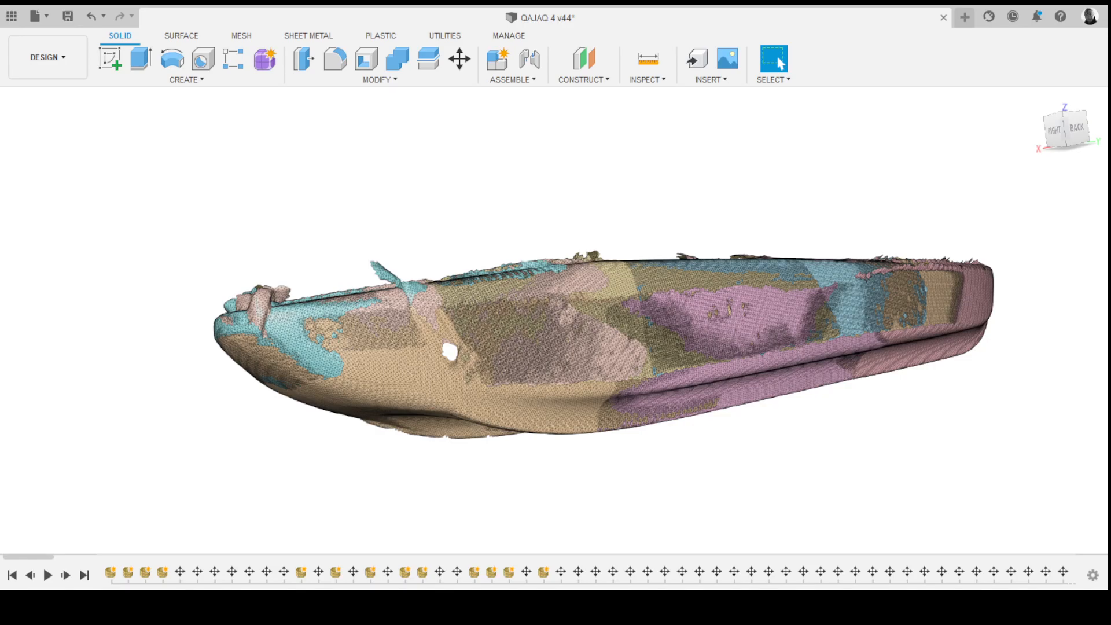
shift+middle_drag(556, 313, 557, 396)
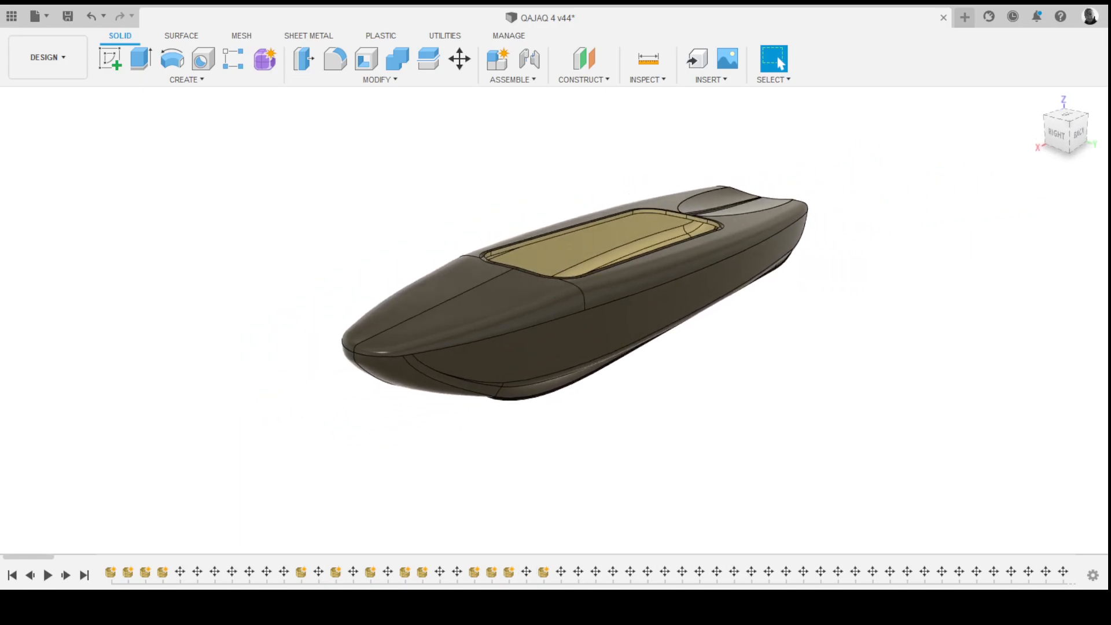
- Scroll the timeline and select a surface feature to highlight the hull's side panel, orbiting to view it
drag(28, 557, 386, 557)
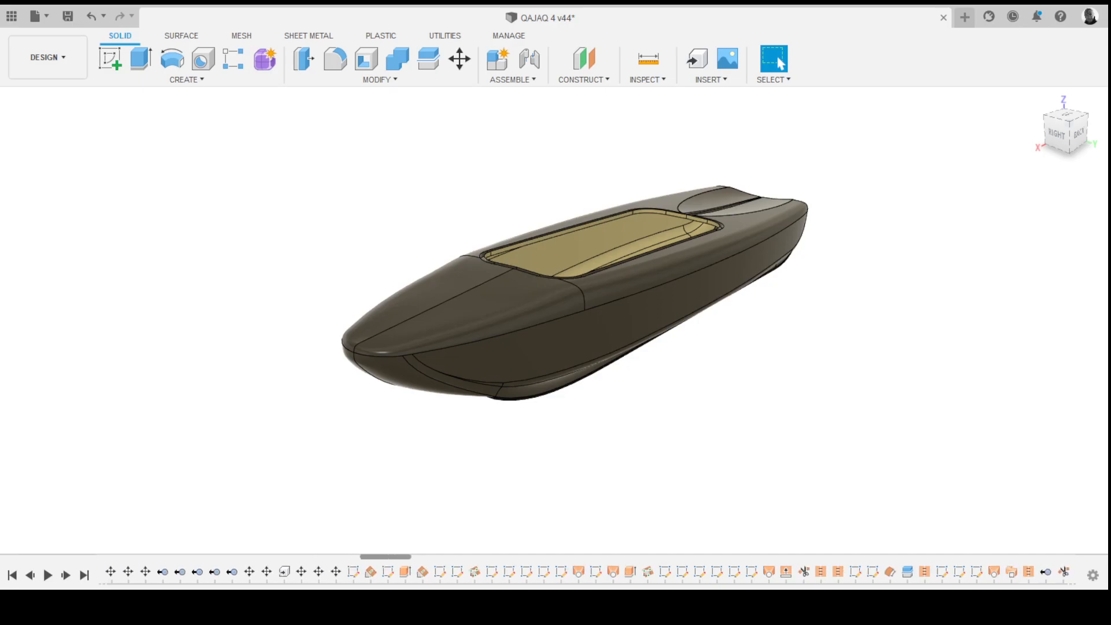
click(405, 572)
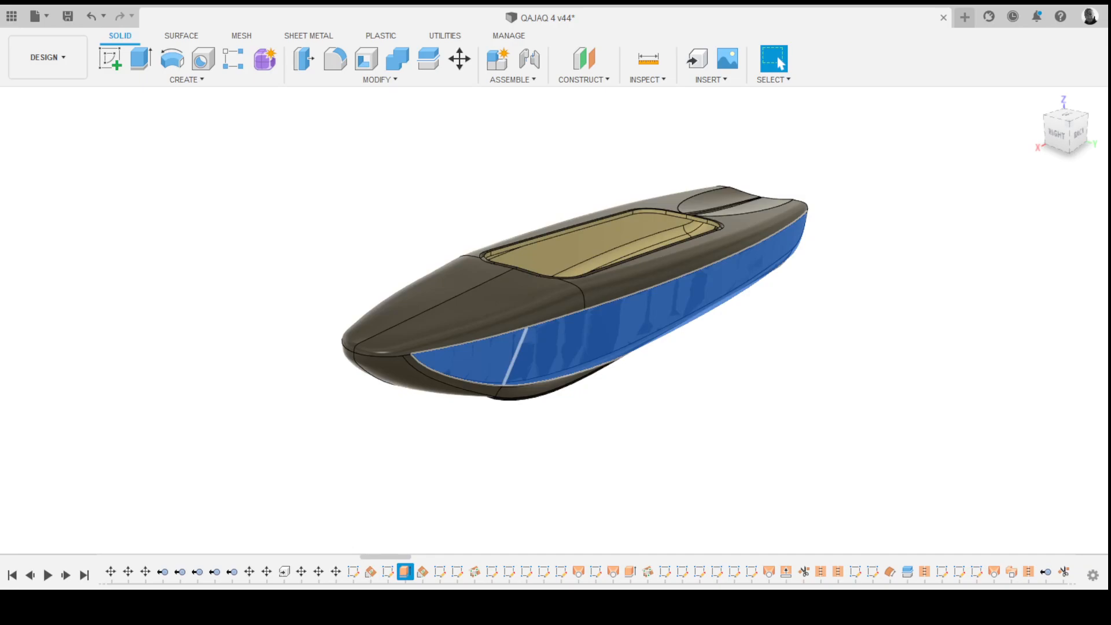
shift+middle_drag(556, 324, 533, 298)
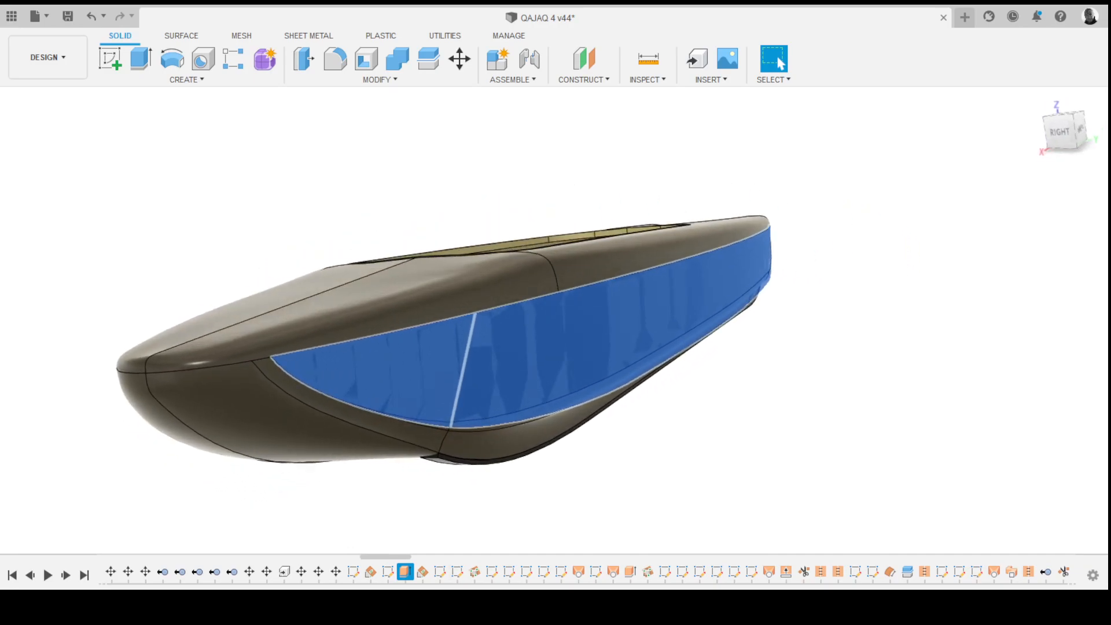
shift+middle_drag(399, 339, 391, 356)
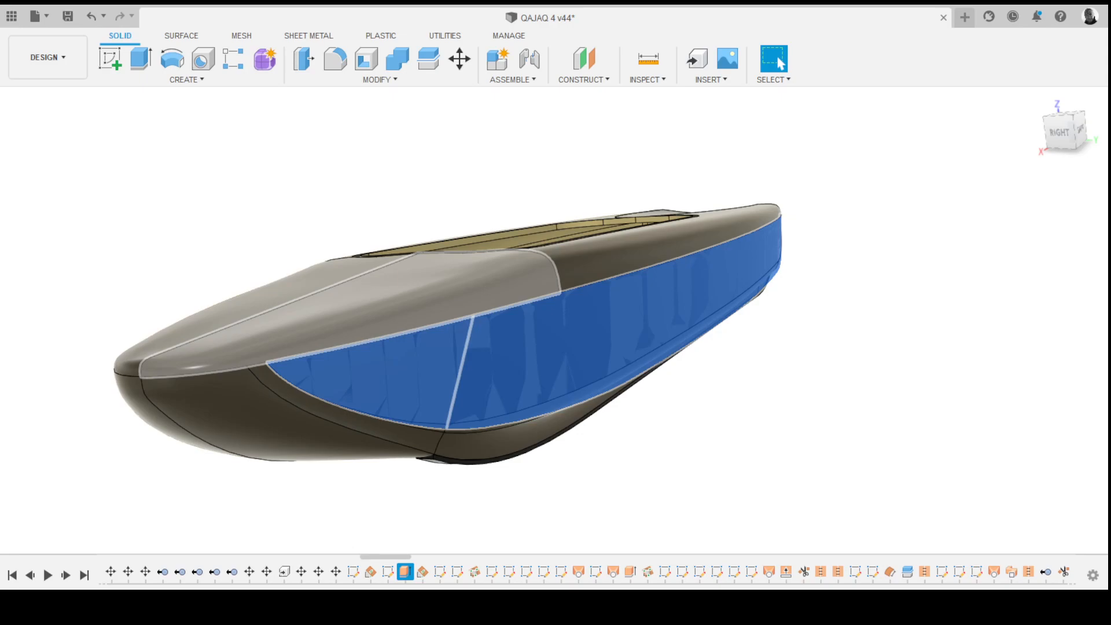
- Orbit beneath the hull and select a later timeline feature to highlight the stern underside surface
shift+middle_drag(579, 463, 602, 446)
key(Escape)
shift+middle_drag(602, 487, 607, 440)
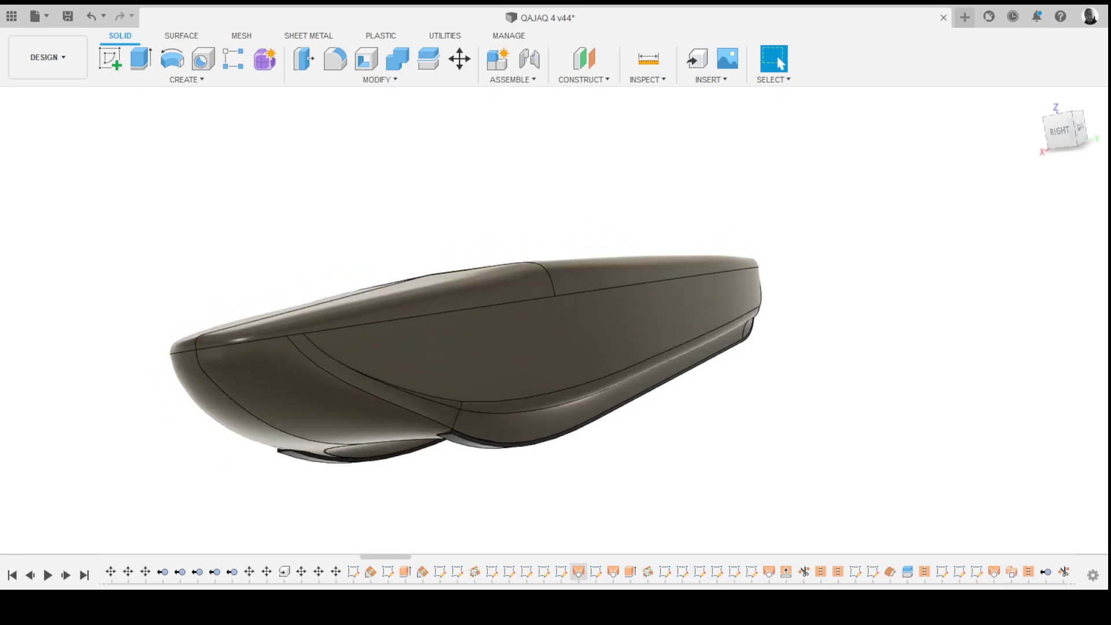
click(579, 571)
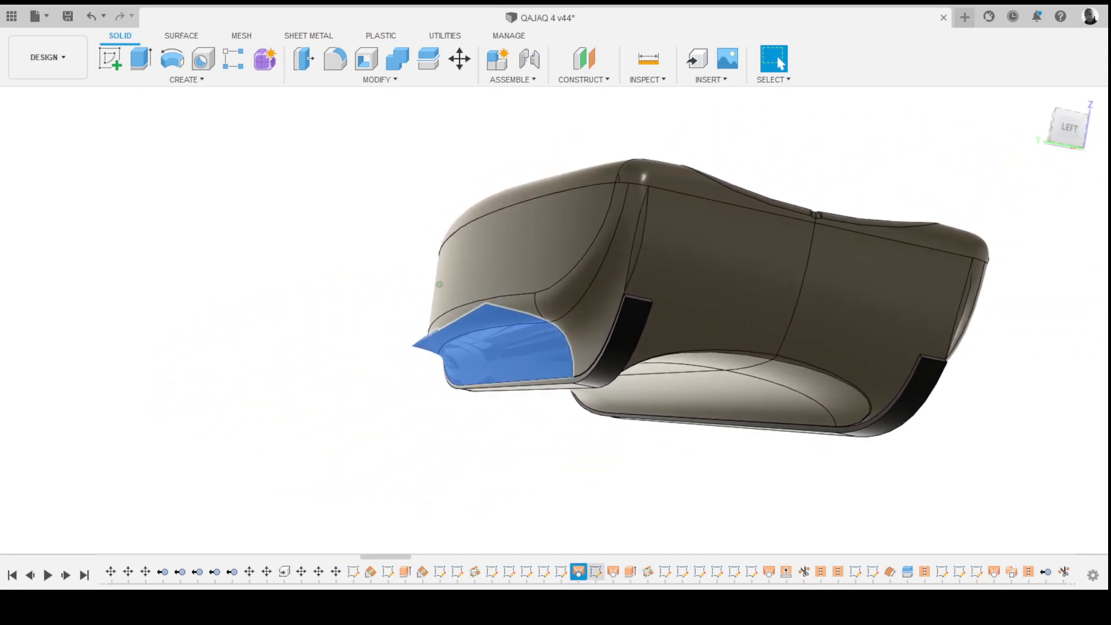
- Orbit the kayak and step back through timeline features to highlight the hull's side surfaces in turn
shift+middle_drag(353, 313, 500, 306)
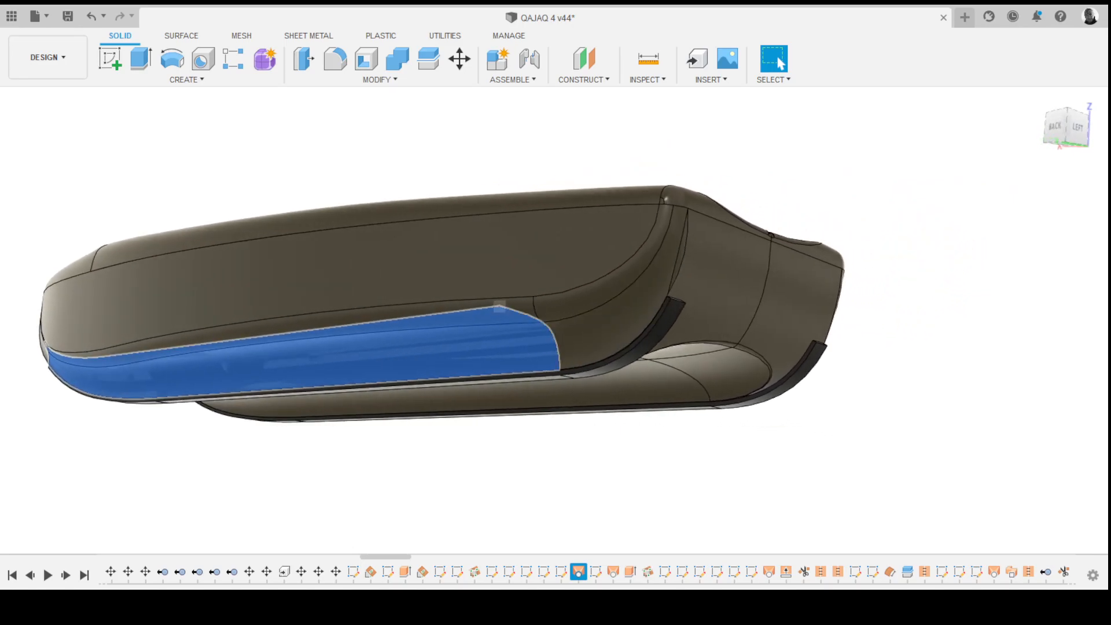
click(562, 571)
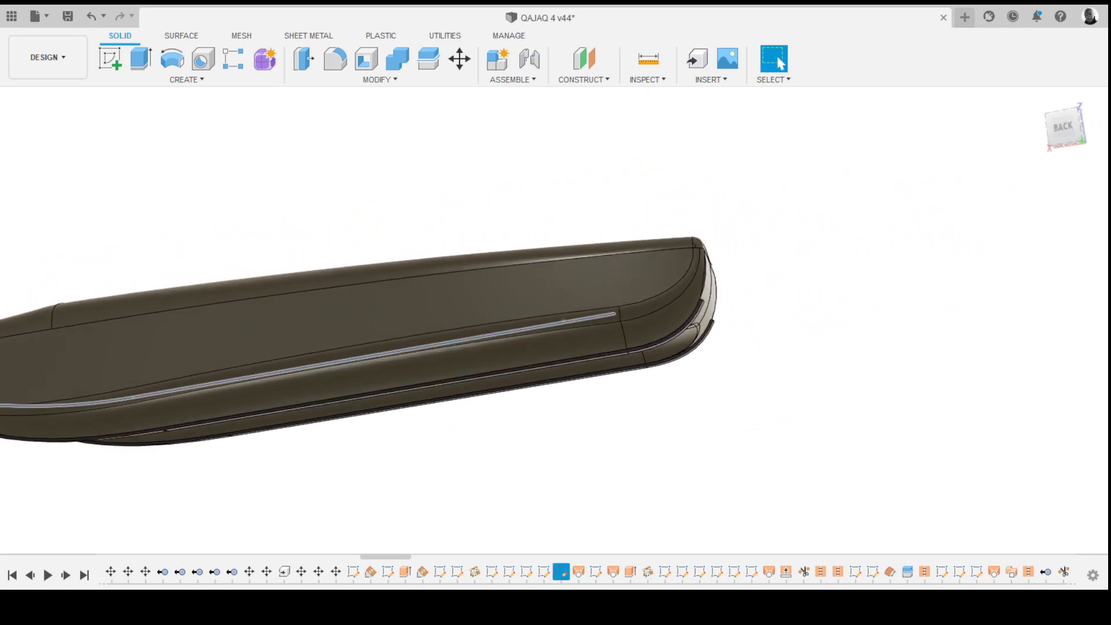
click(544, 572)
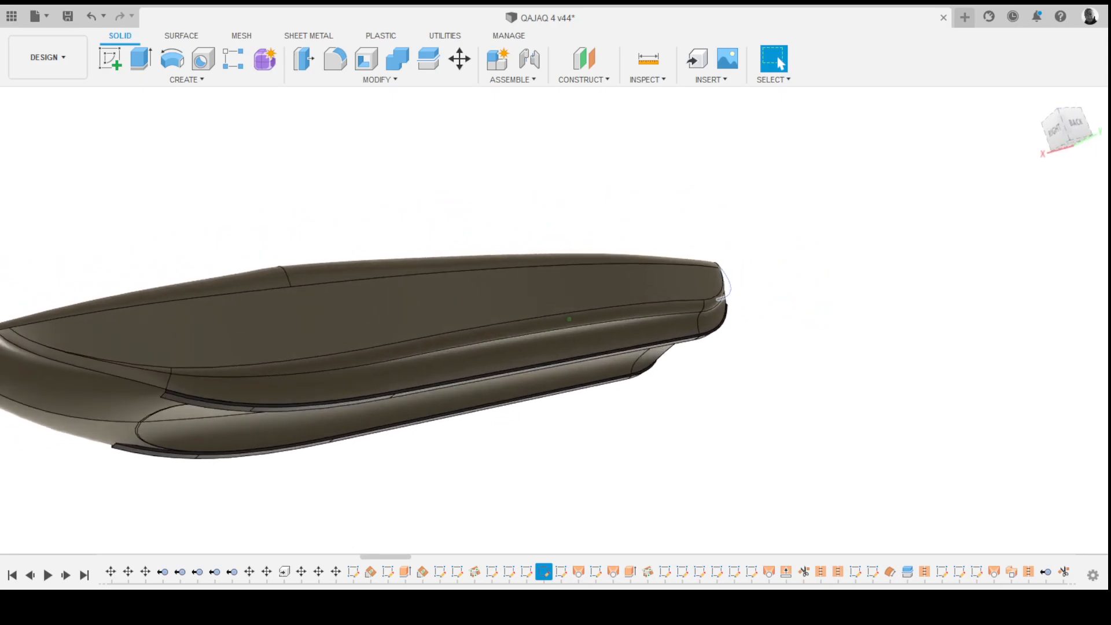
click(526, 572)
click(510, 572)
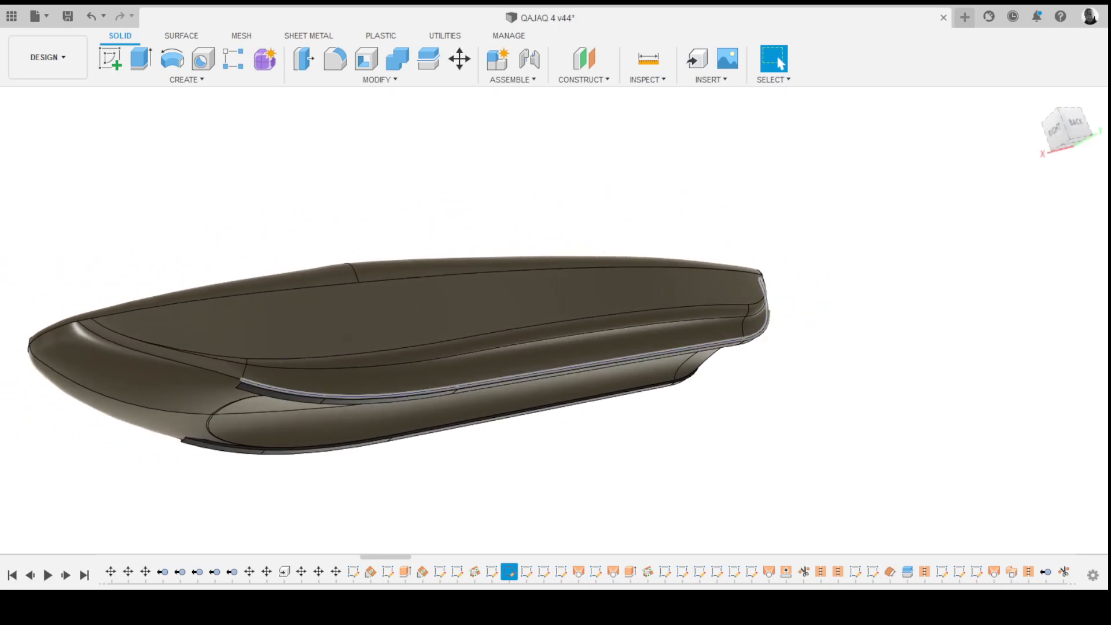
click(491, 572)
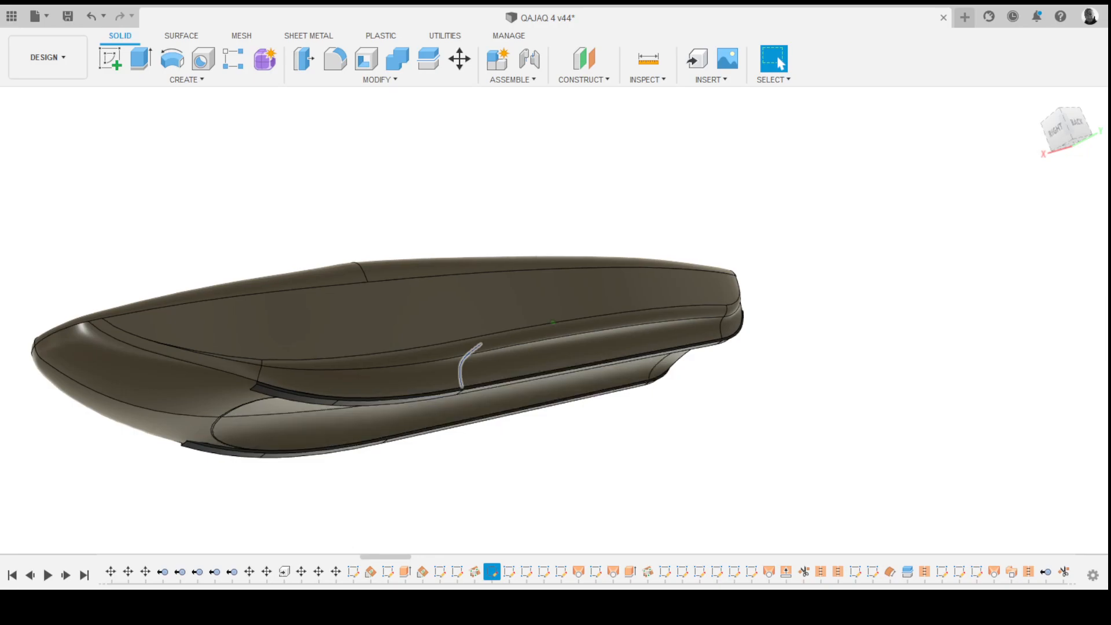
- Select earlier and later timeline features to highlight the deck and cockpit surfaces, orbiting around the hull
click(405, 572)
mouse_move(439, 370)
shift+middle_down()
mouse_move(538, 375)
mouse_move(558, 365)
mouse_move(428, 370)
mouse_move(463, 371)
shift+middle_up()
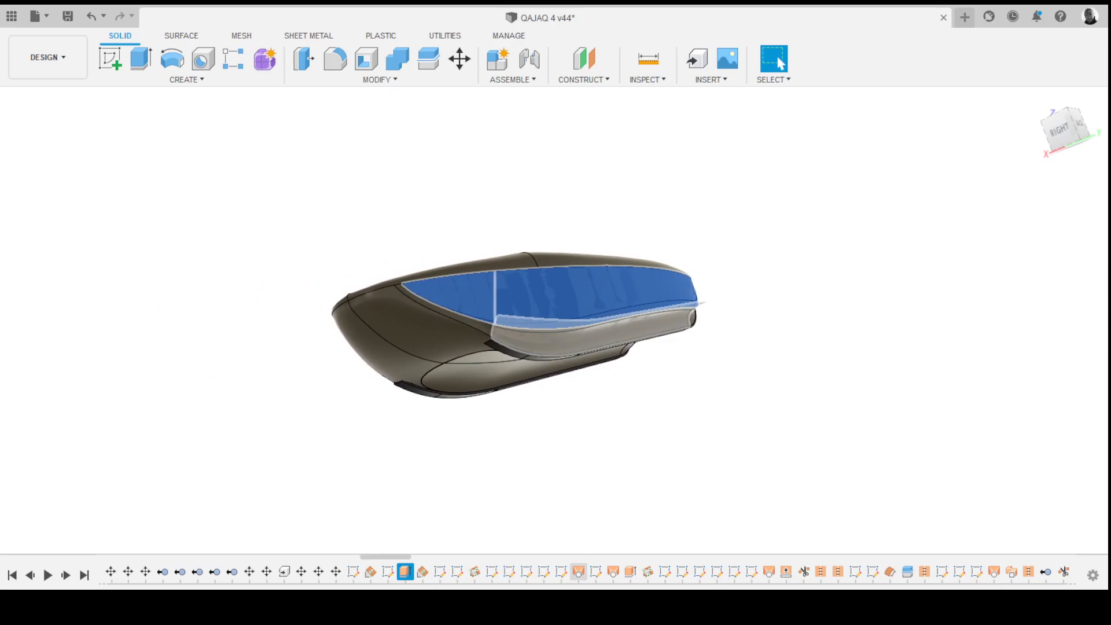
shift+click(579, 573)
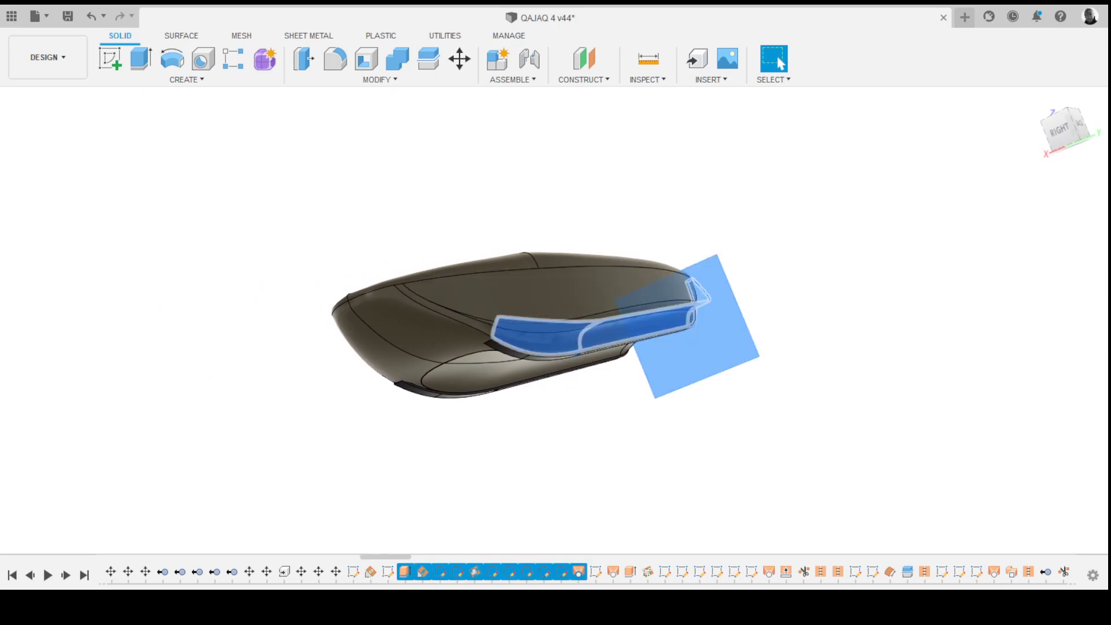
key(Escape)
click(405, 572)
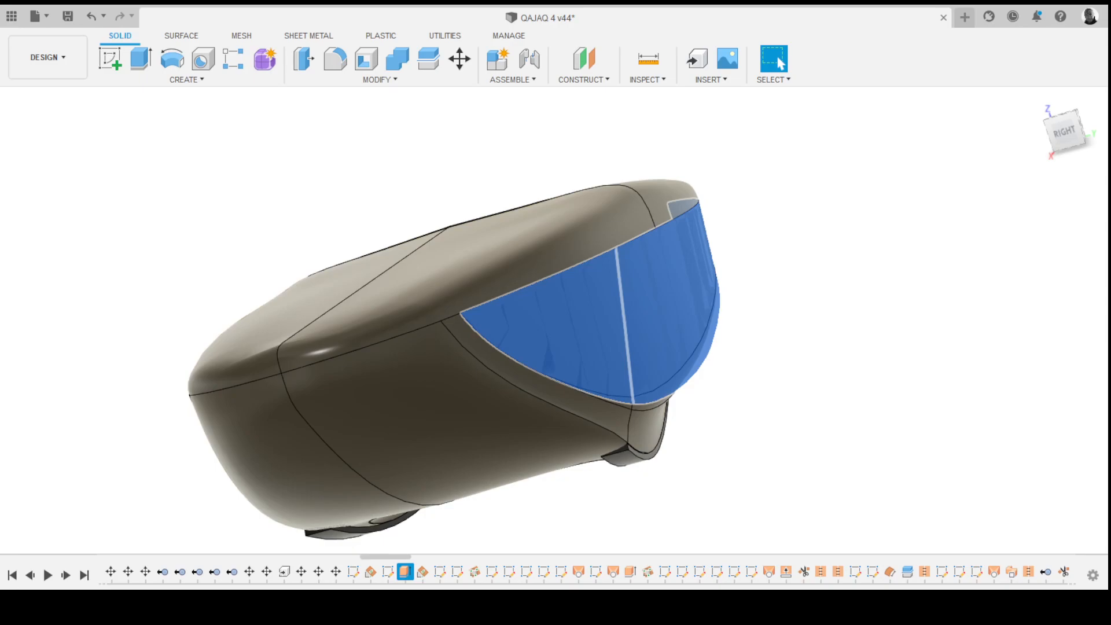
click(579, 572)
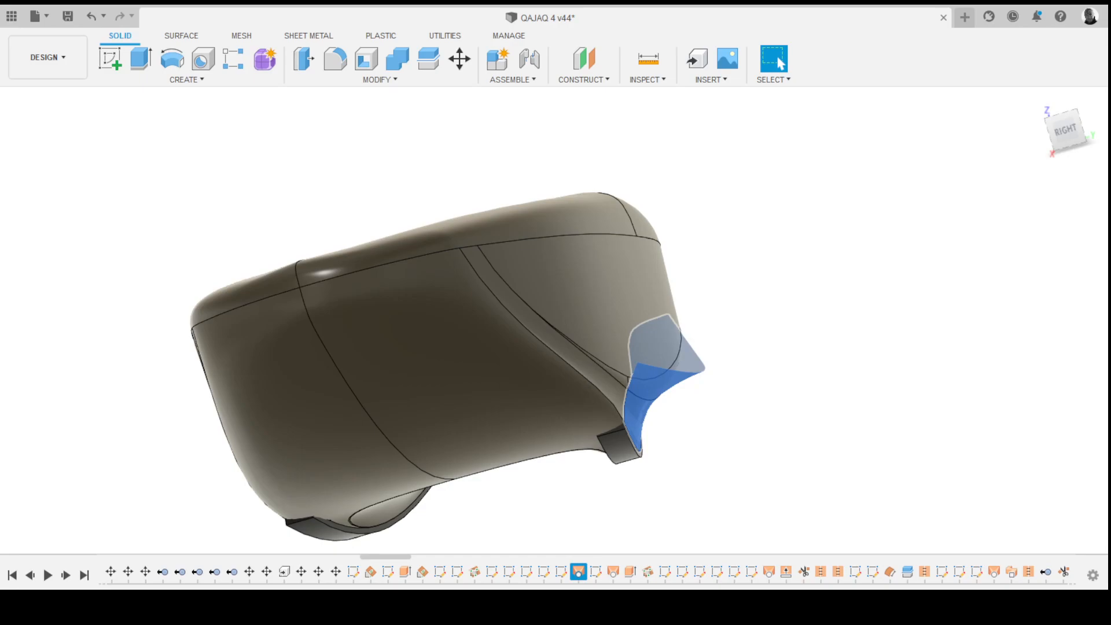
key(Escape)
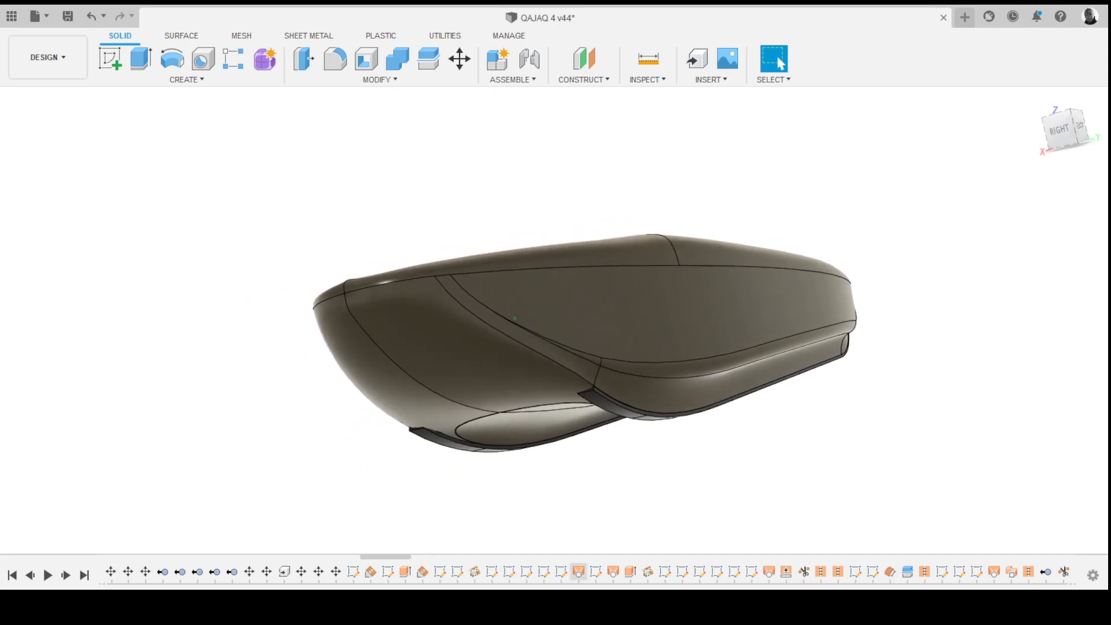
- Select further timeline features to highlight the stern surfaces, zooming and orbiting to inspect them
click(613, 572)
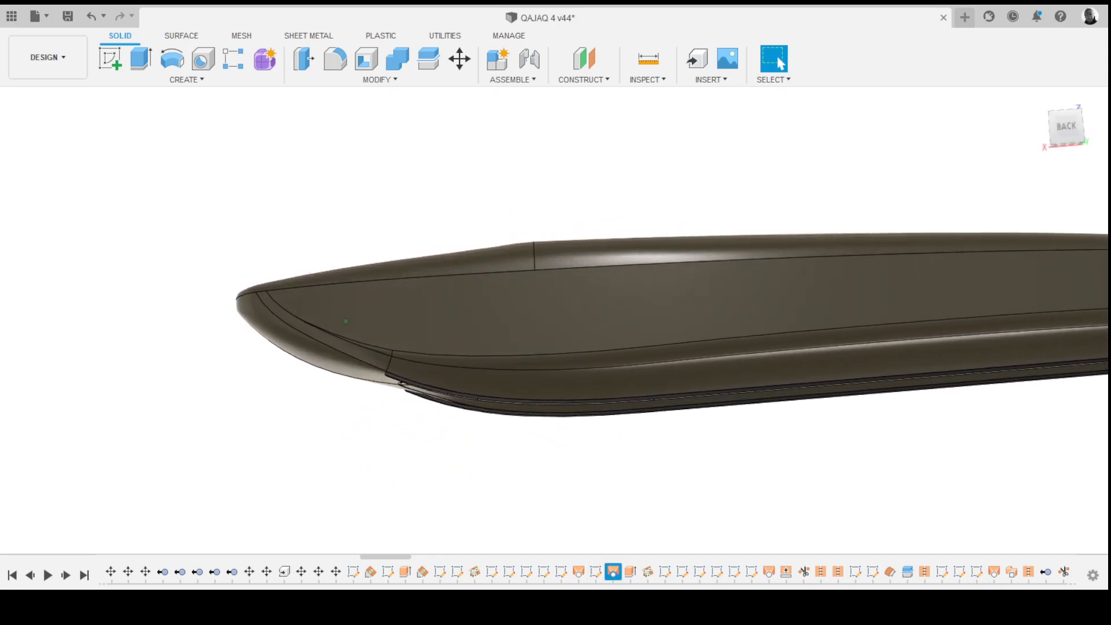
shift+middle_drag(338, 341, 286, 339)
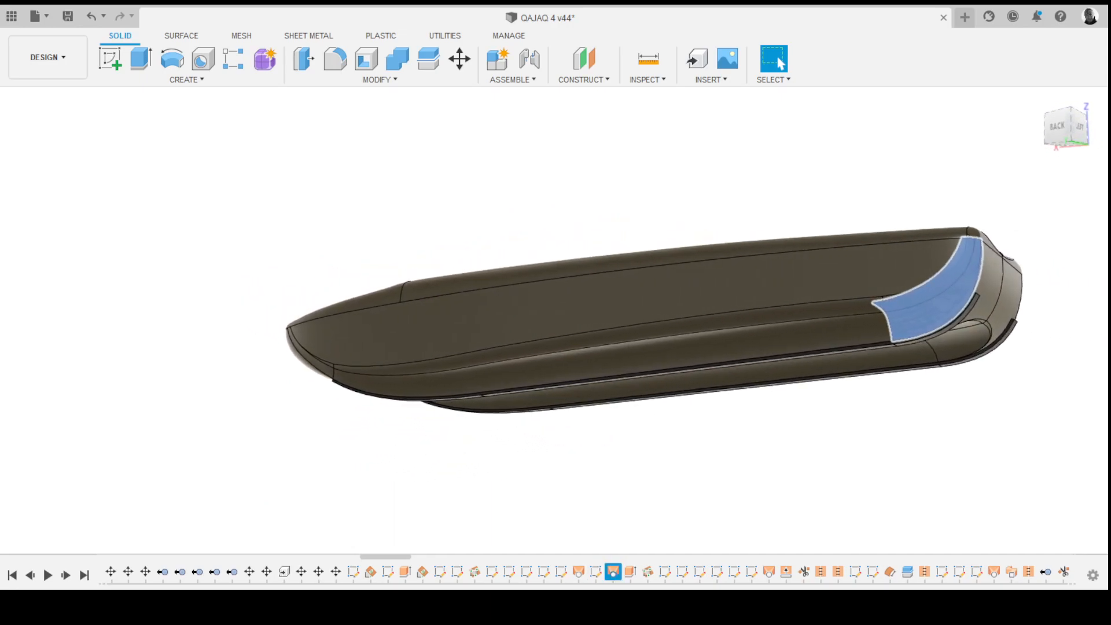
middle_drag(654, 320, 643, 319)
click(630, 572)
mouse_move(649, 347)
shift+middle_down()
mouse_move(515, 342)
mouse_move(631, 344)
shift+middle_up()
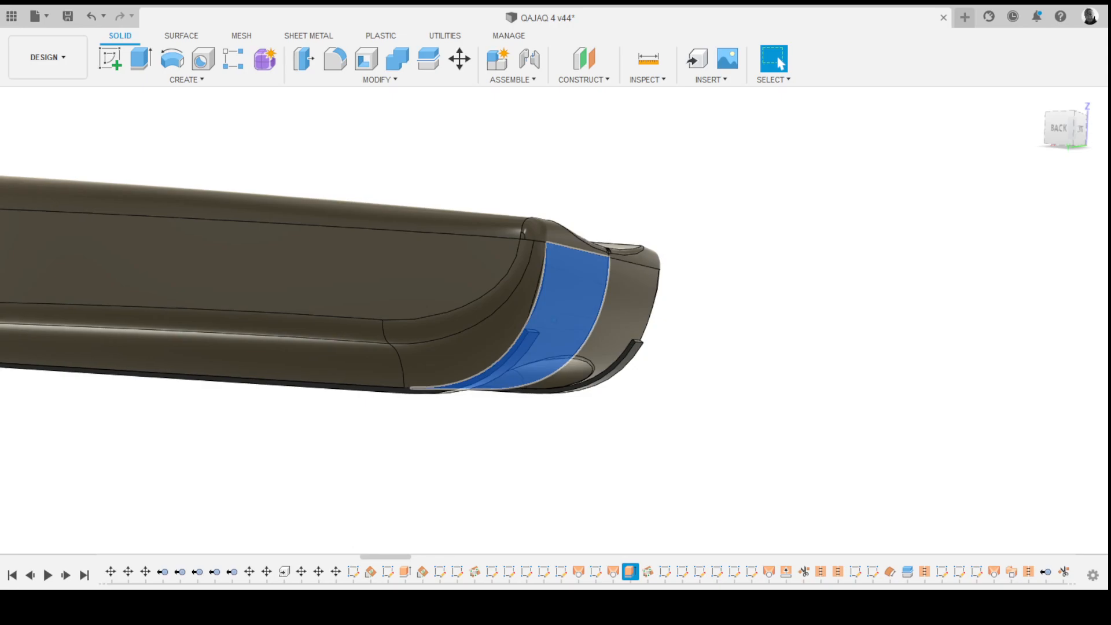
scroll(555, 319, down, 5)
key(Escape)
shift+middle_drag(554, 320, 621, 311)
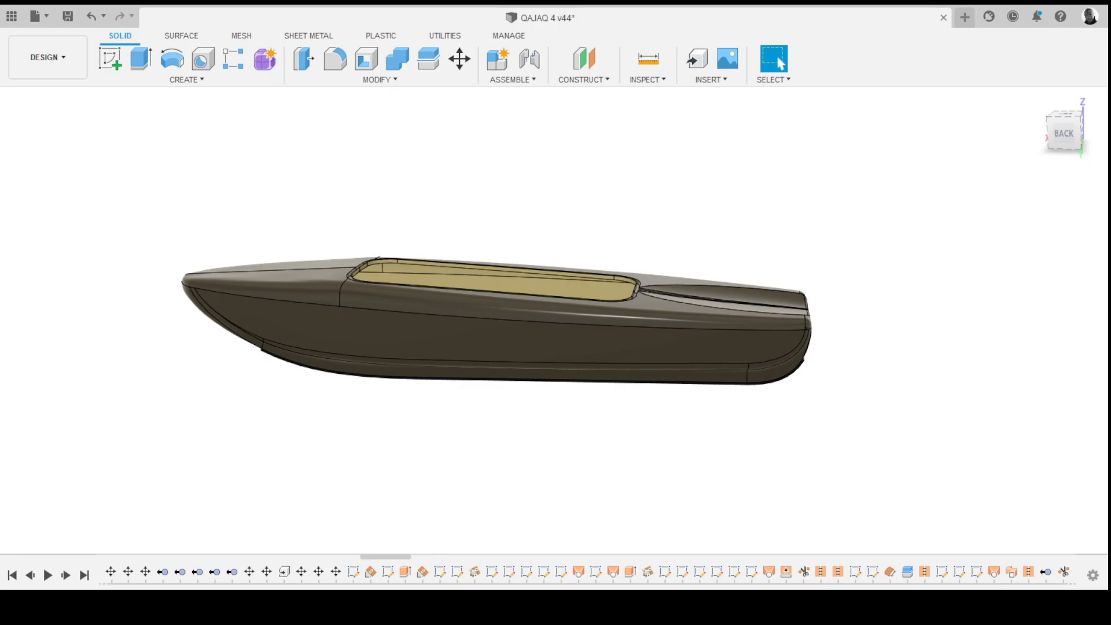
- Select late timeline features and hull faces to examine the cockpit insert and side strip surfaces
click(768, 572)
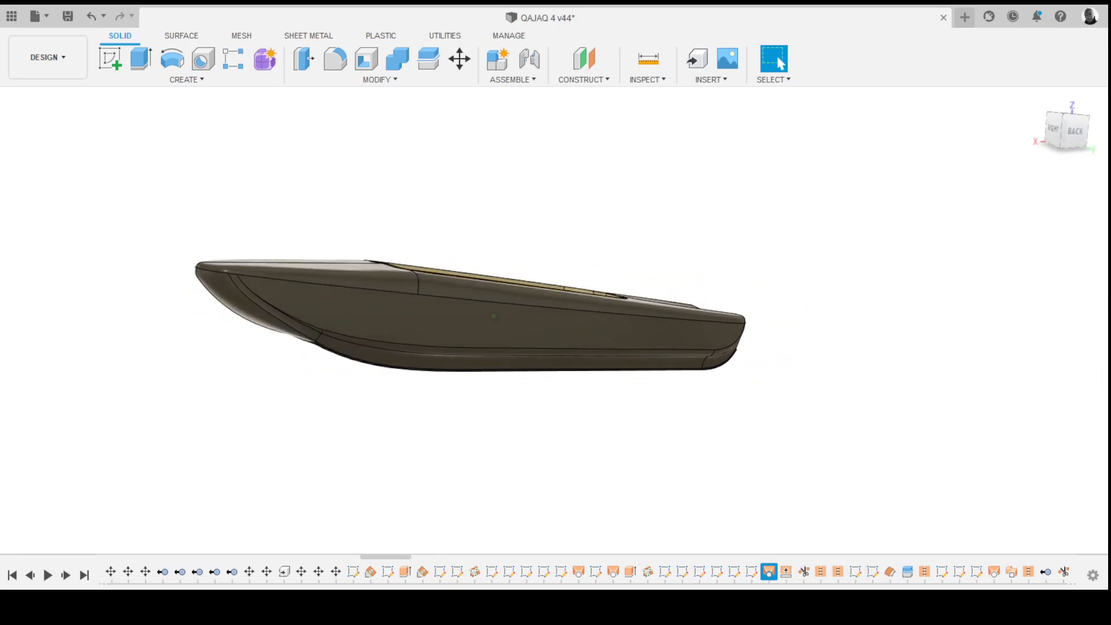
click(994, 572)
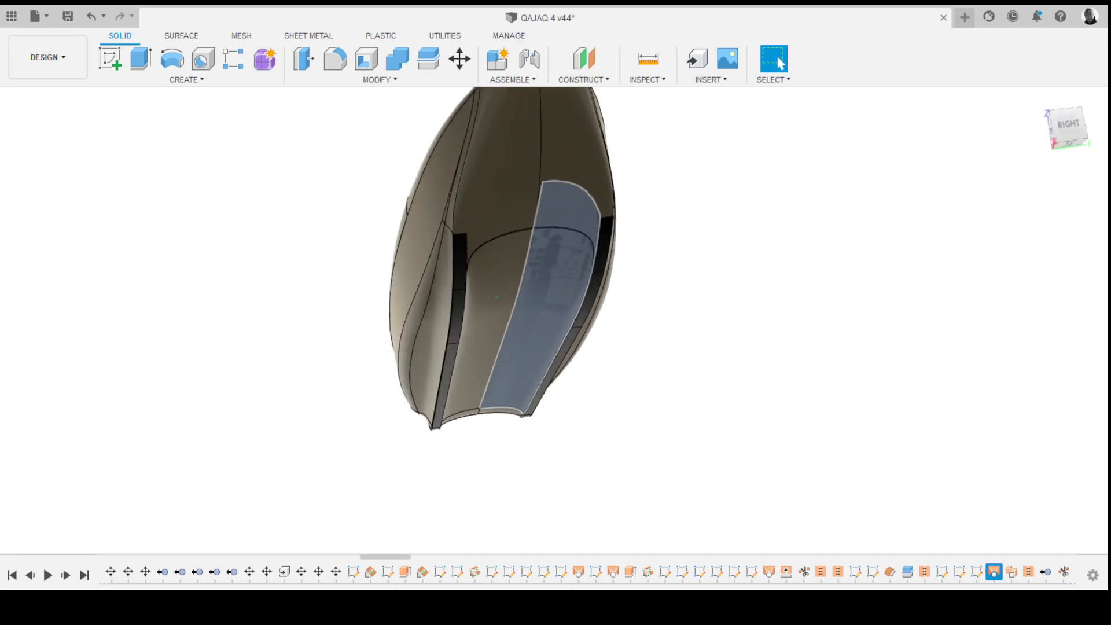
click(1012, 572)
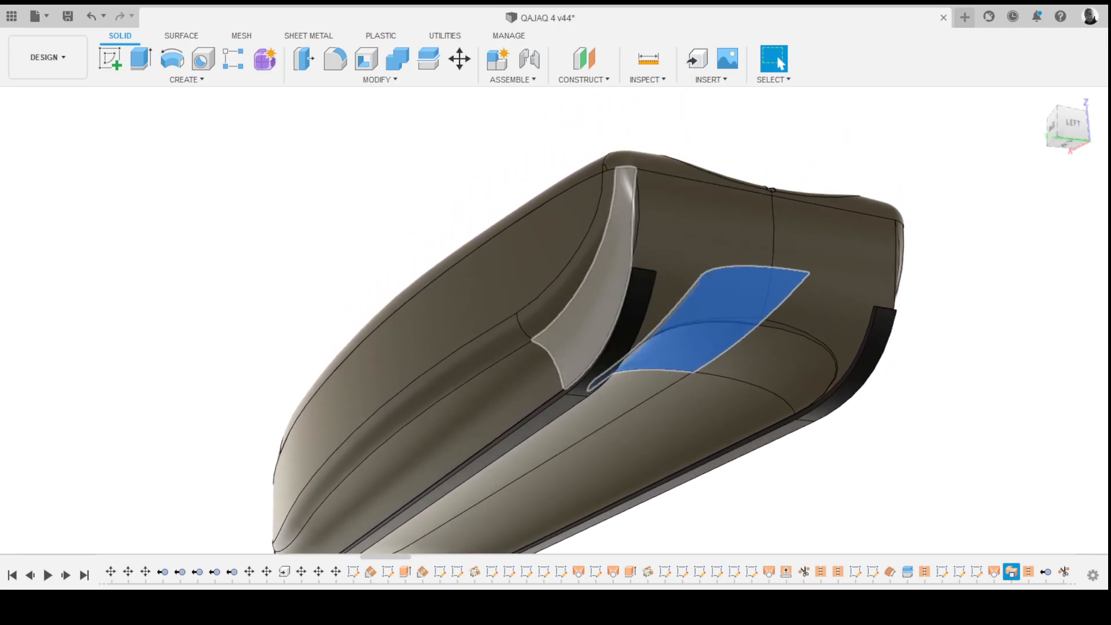
click(553, 302)
click(495, 348)
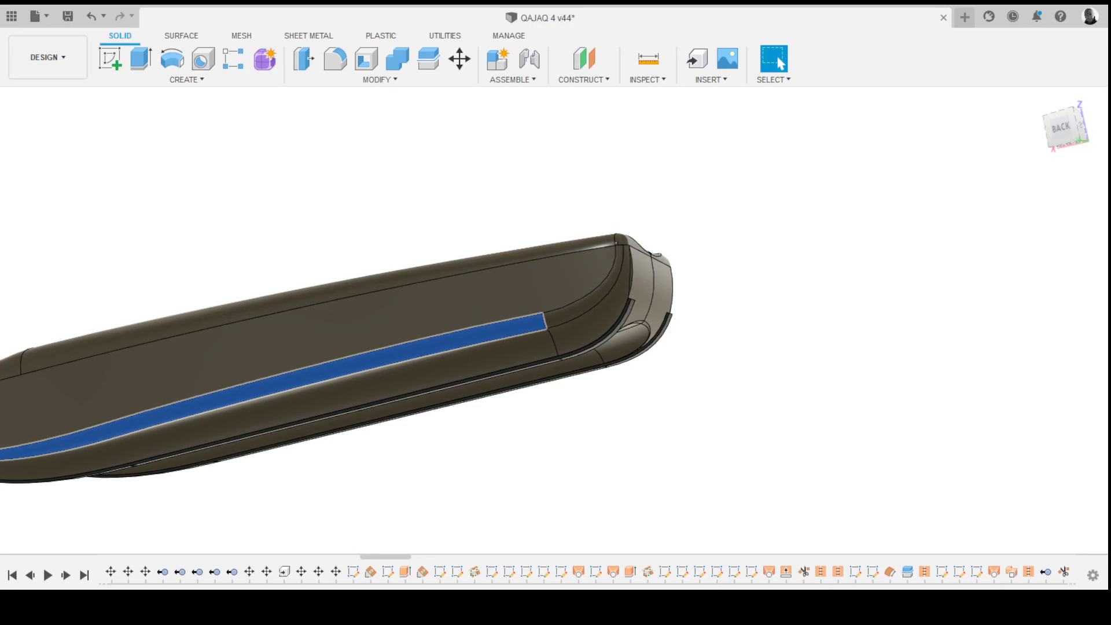
key(Escape)
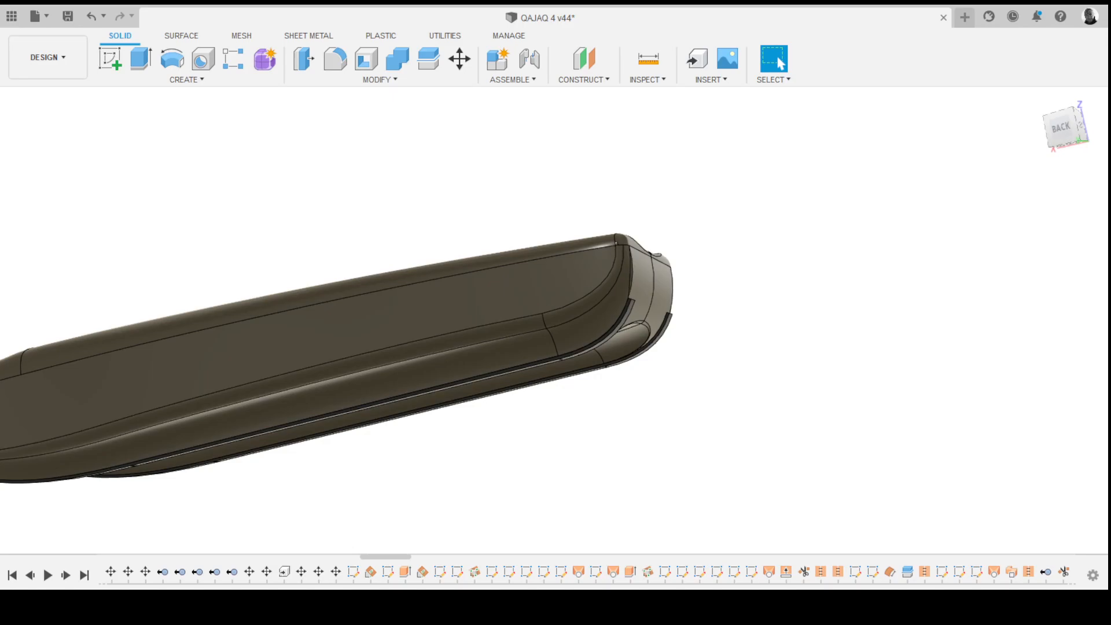
- Open the data panel, go to the ESL project and open ESL Demonstrator Vehicle 1
click(11, 16)
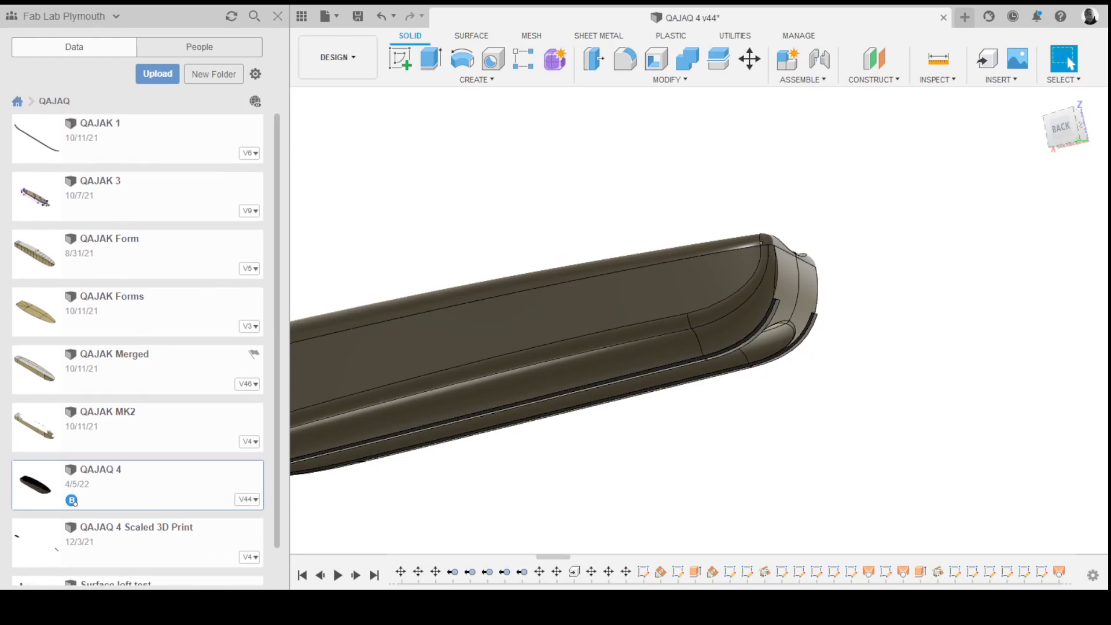
click(18, 101)
scroll(139, 231, up, 5)
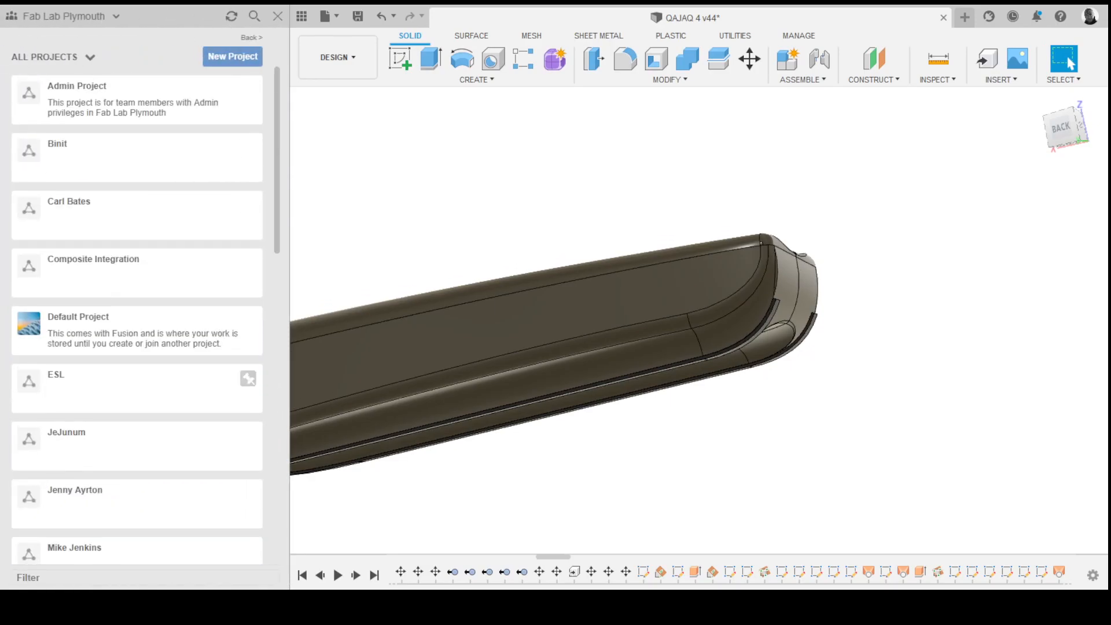
click(139, 385)
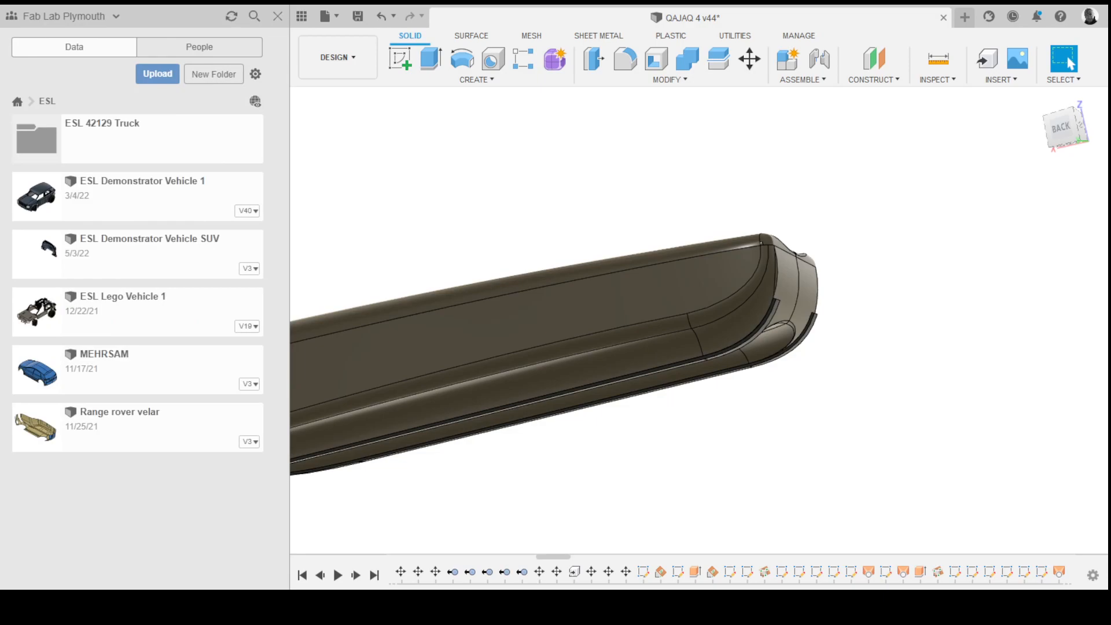
double_click(138, 197)
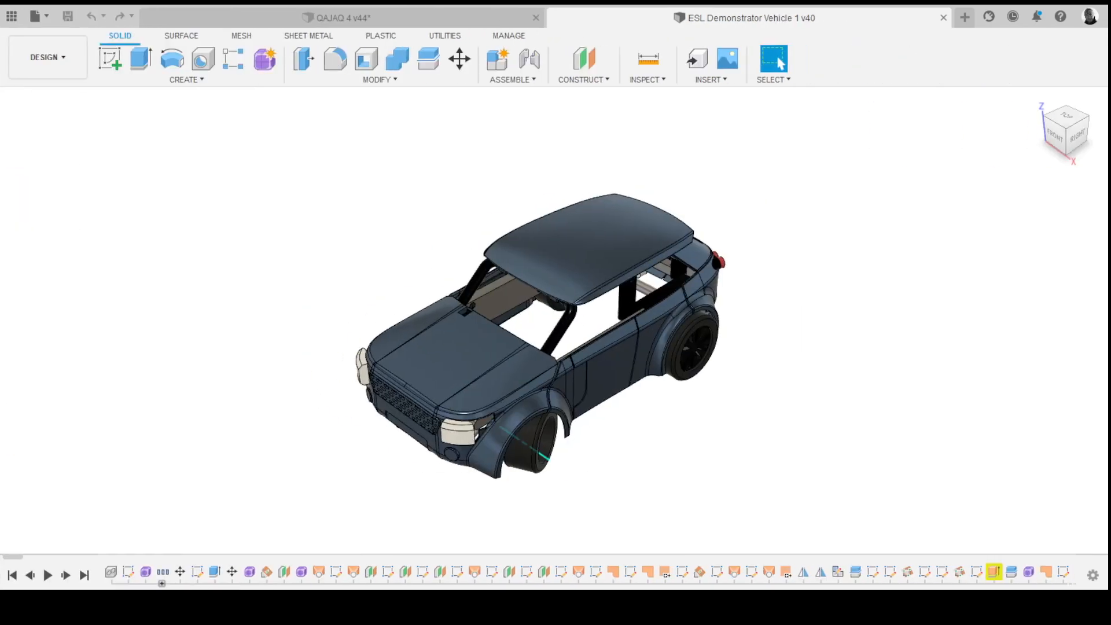
- Orbit and zoom around the vehicle body and select a door panel surface to inspect it
shift+middle_drag(523, 353, 793, 332)
scroll(523, 341, up, 4)
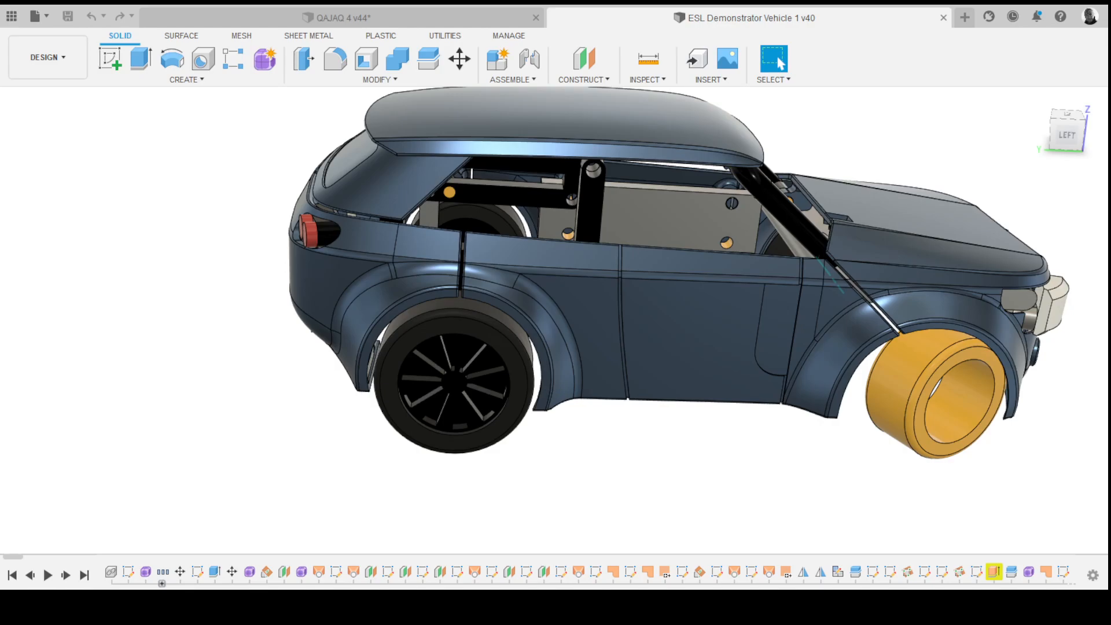
shift+middle_drag(694, 324, 538, 333)
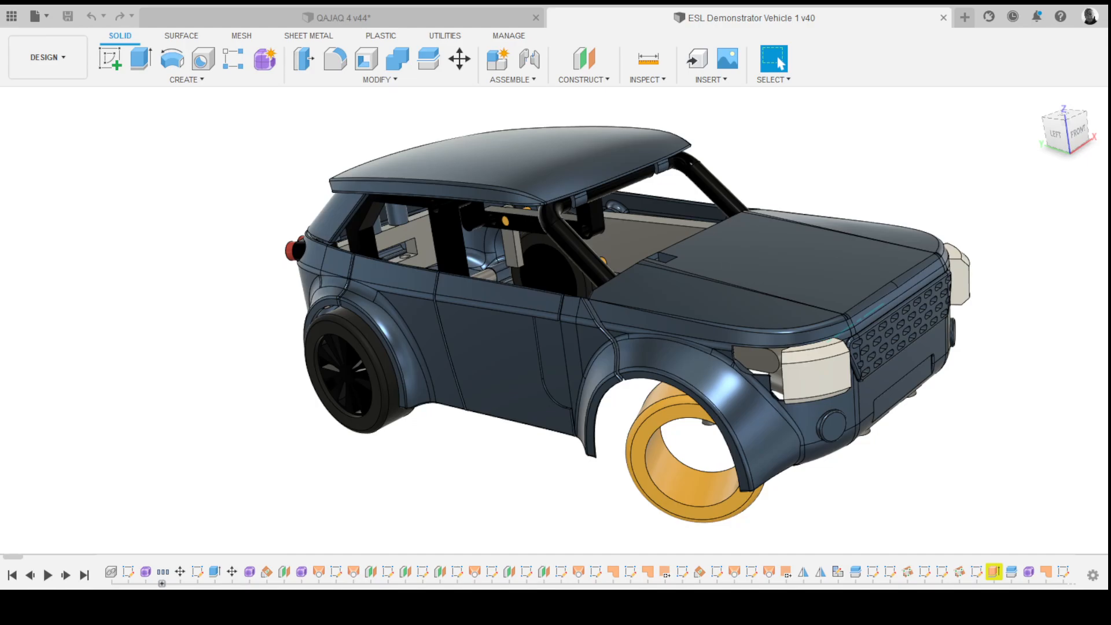
shift+middle_drag(555, 324, 781, 320)
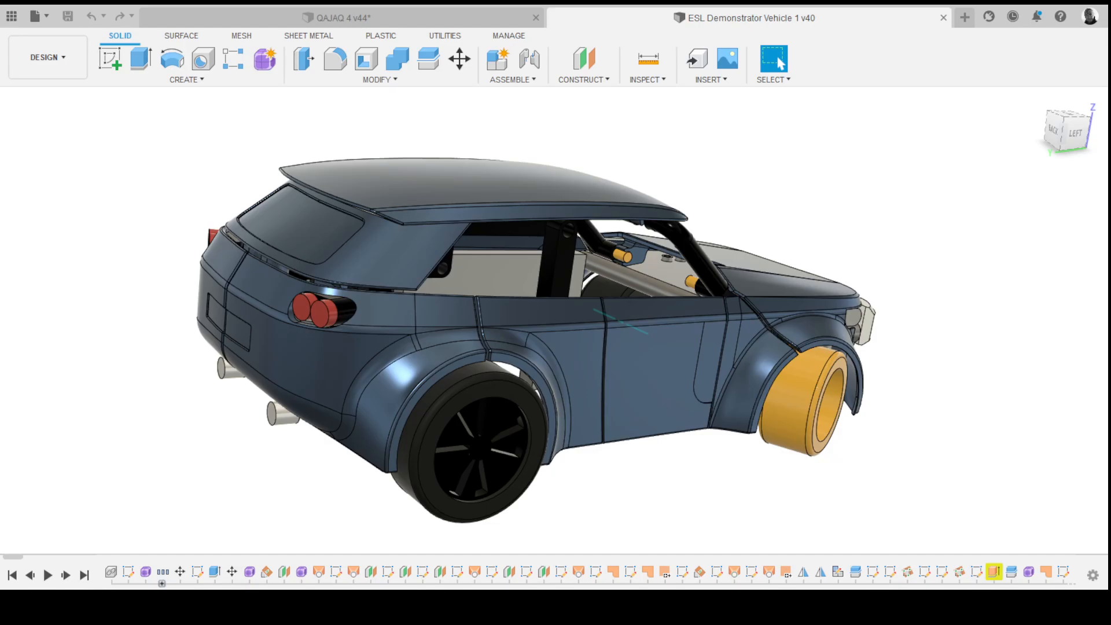
shift+middle_drag(648, 365, 709, 402)
shift+middle_drag(643, 364, 714, 372)
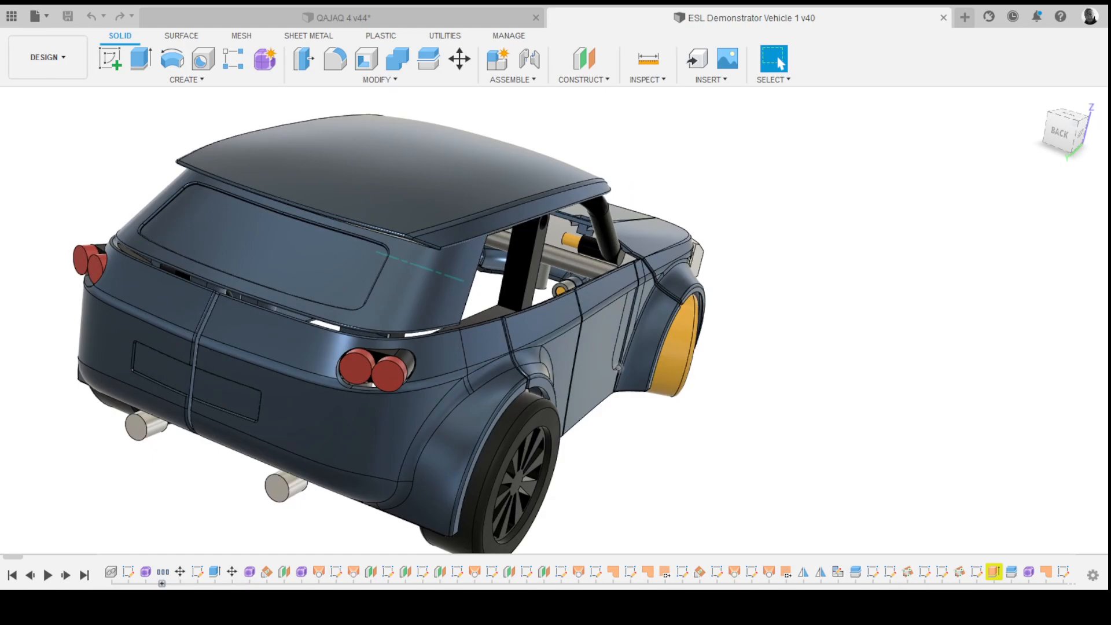
mouse_move(618, 368)
shift+middle_down()
mouse_move(560, 353)
mouse_move(523, 310)
mouse_move(490, 305)
mouse_move(434, 321)
mouse_move(443, 328)
shift+middle_up()
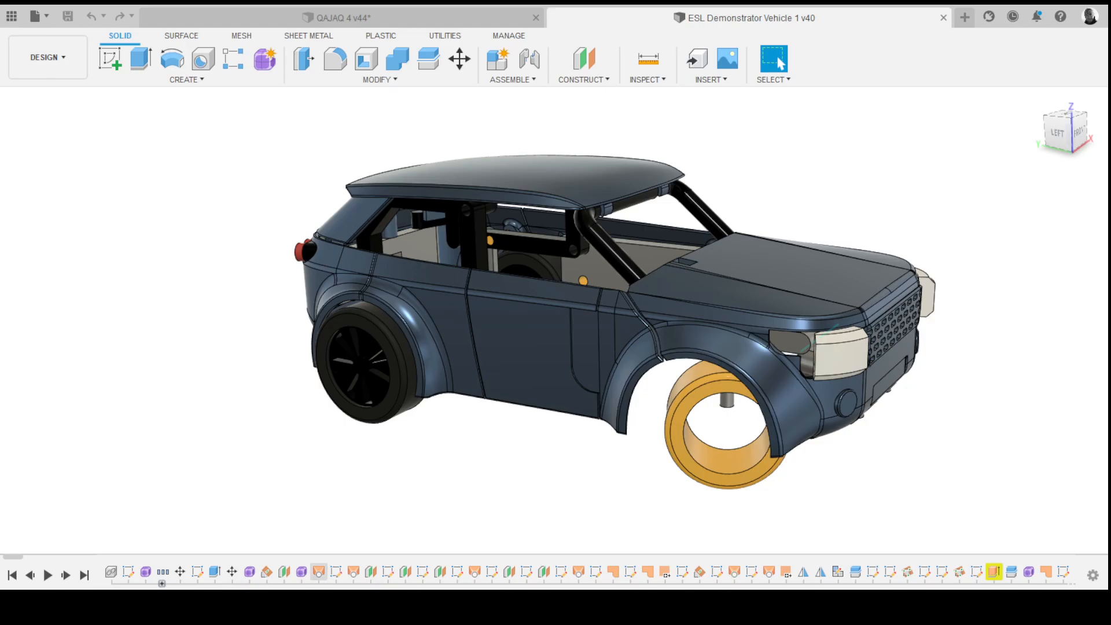
shift+middle_drag(481, 370, 547, 357)
click(528, 360)
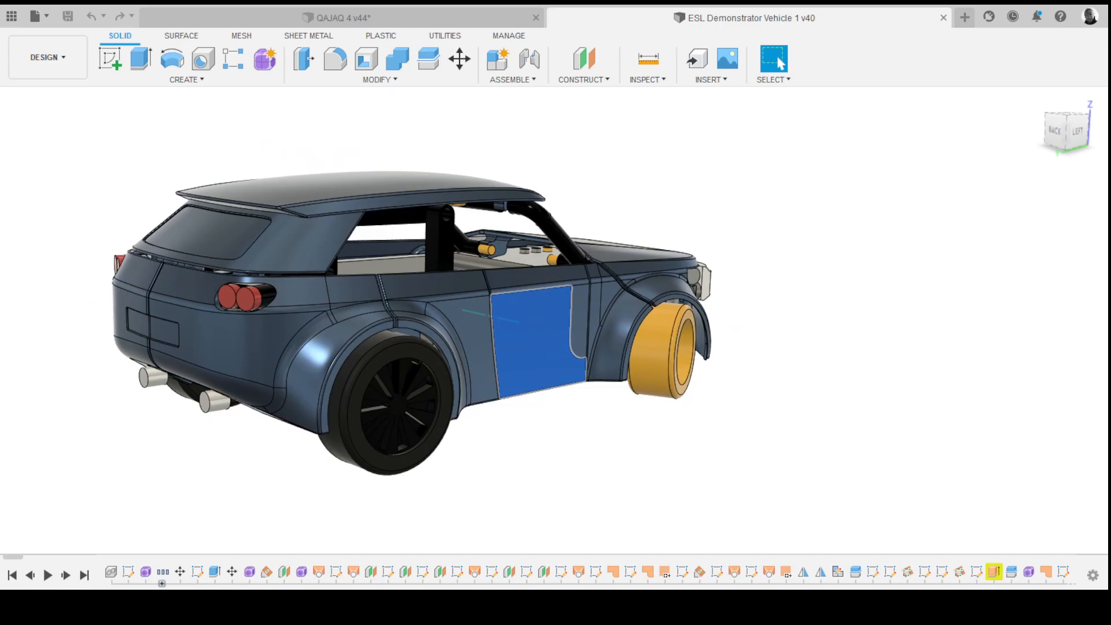
key(Escape)
- Select the rear window surround surface and zoom in to examine it
shift+middle_drag(547, 356, 536, 414)
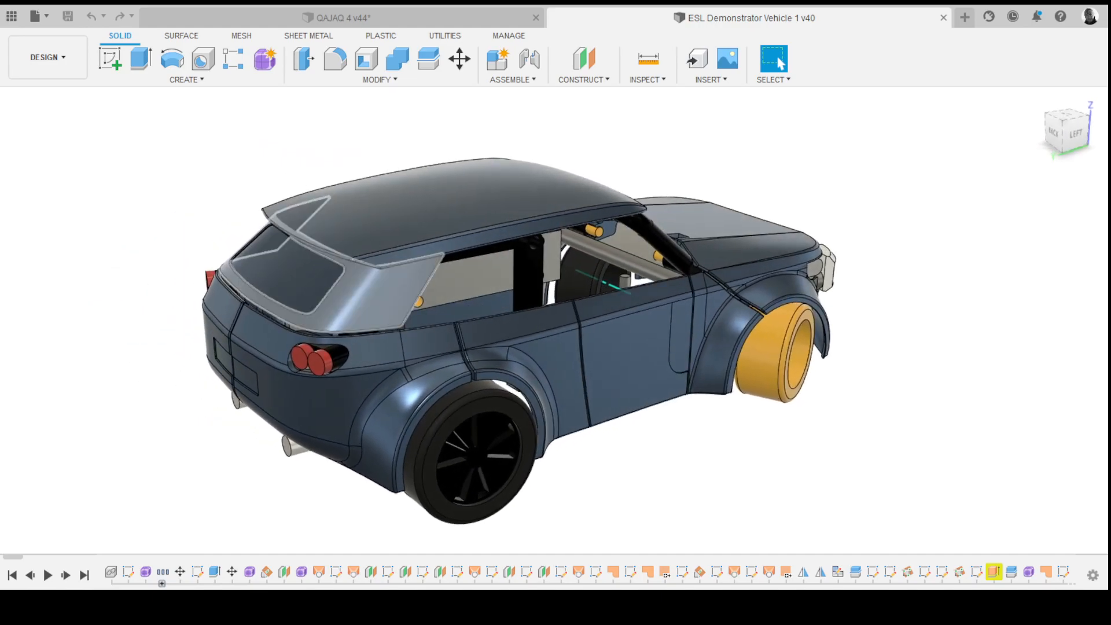
click(371, 295)
shift+middle_drag(371, 296, 395, 303)
scroll(399, 297, up, 2)
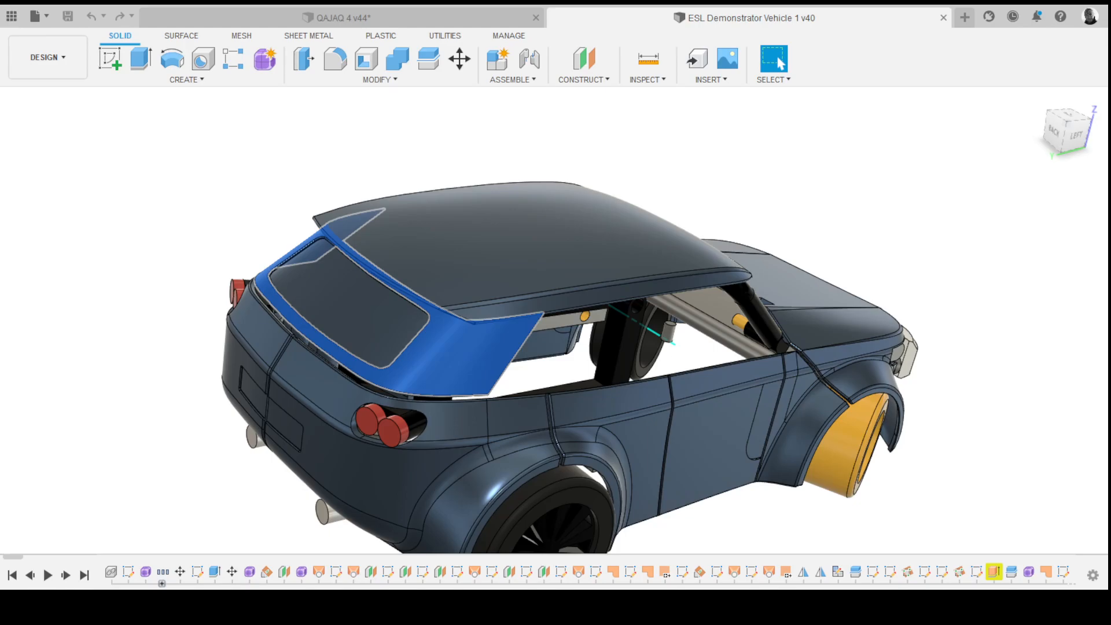
scroll(556, 324, down, 3)
key(Escape)
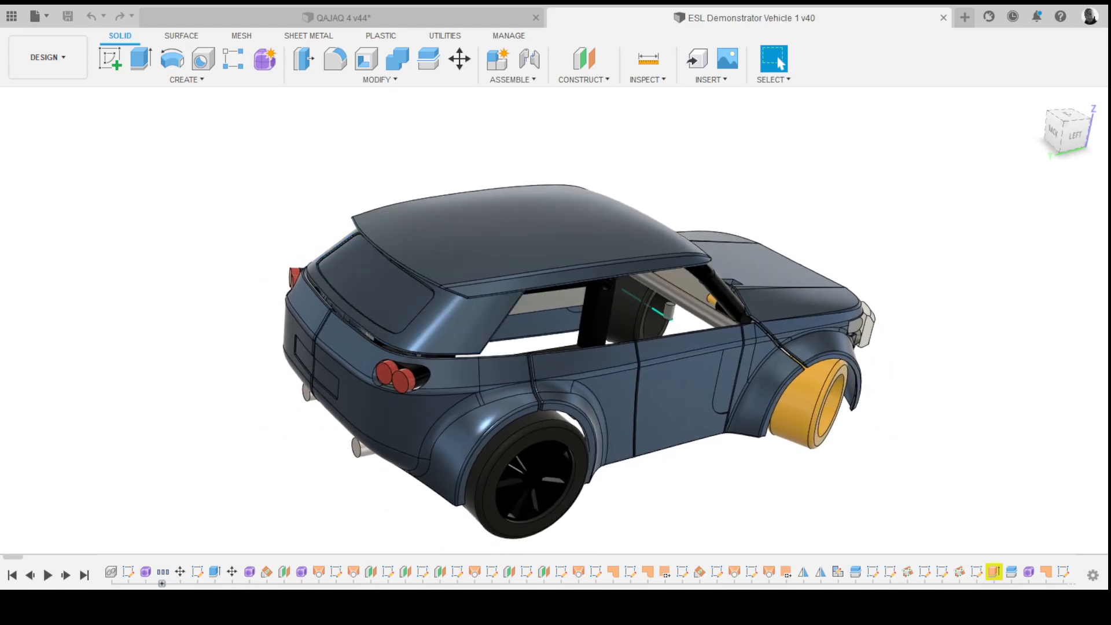
- Hide the vehicle body to reveal the chassis, then orbit and zoom in on the frame
key(v)
shift+middle_drag(598, 284, 448, 286)
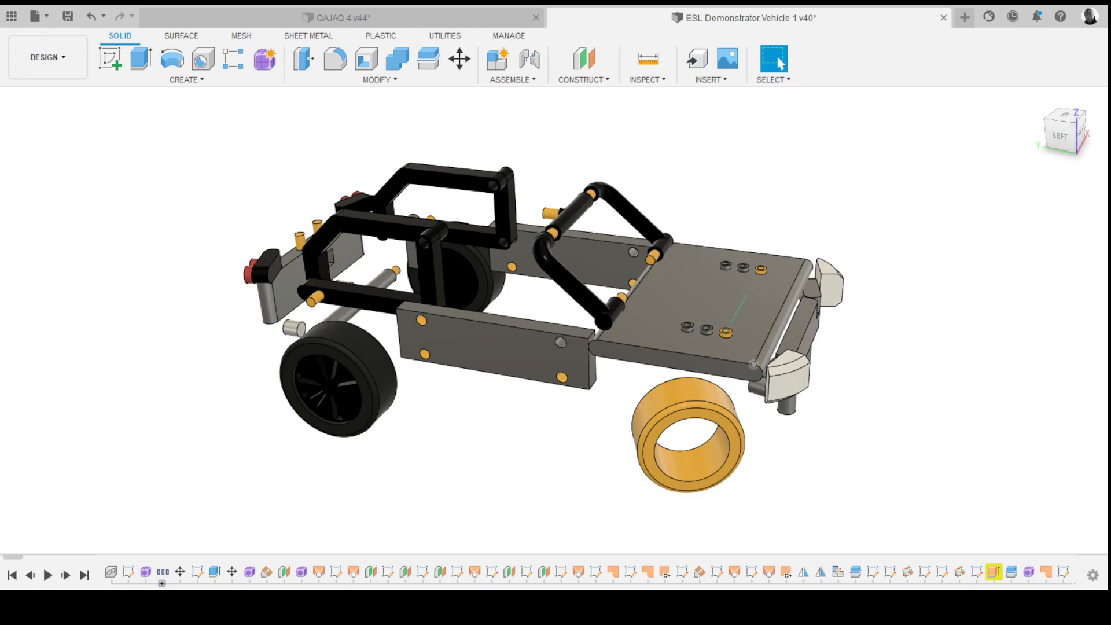
scroll(608, 266, up, 6)
shift+middle_drag(754, 364, 654, 272)
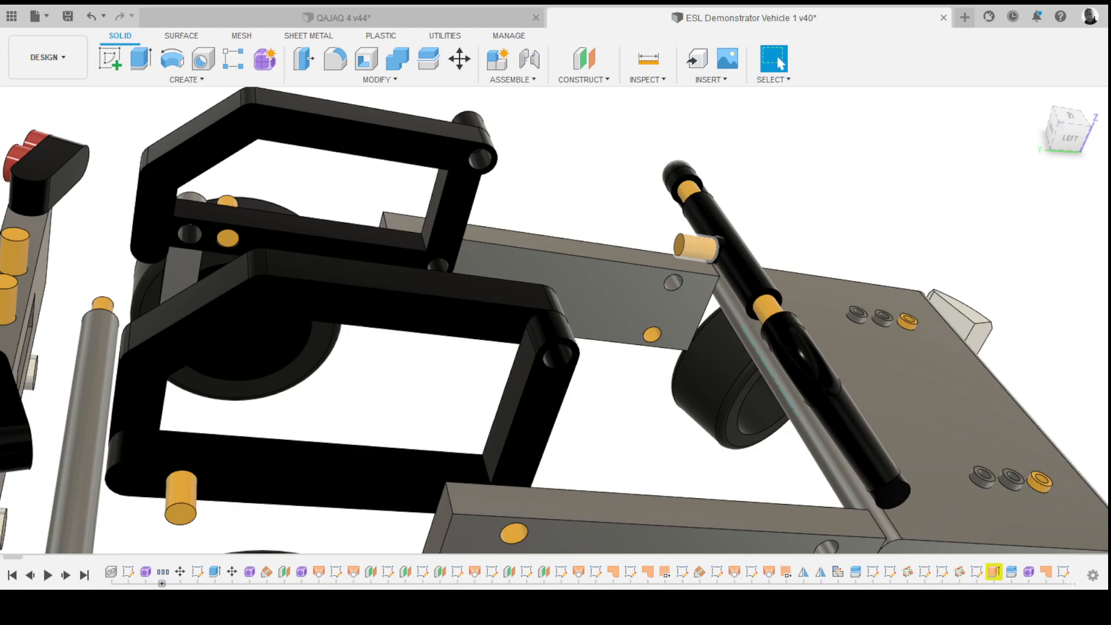
scroll(698, 247, down, 6)
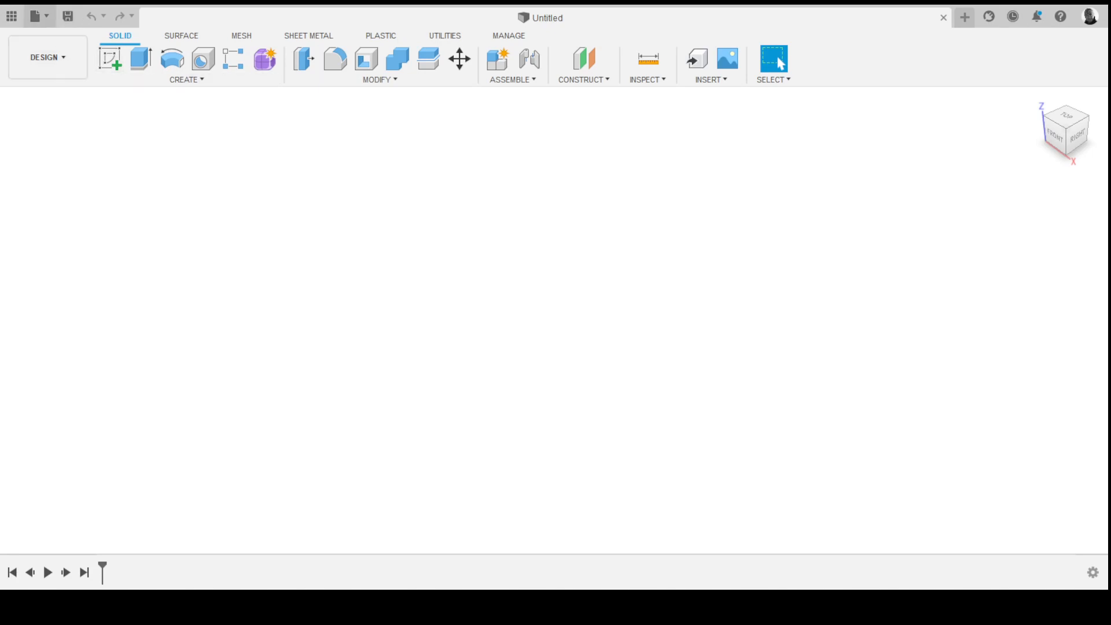
- Open the data panel, browse to SCP F360 Certified Course Module 4 and open M4 - Surface offset Bicycle Logo
click(11, 16)
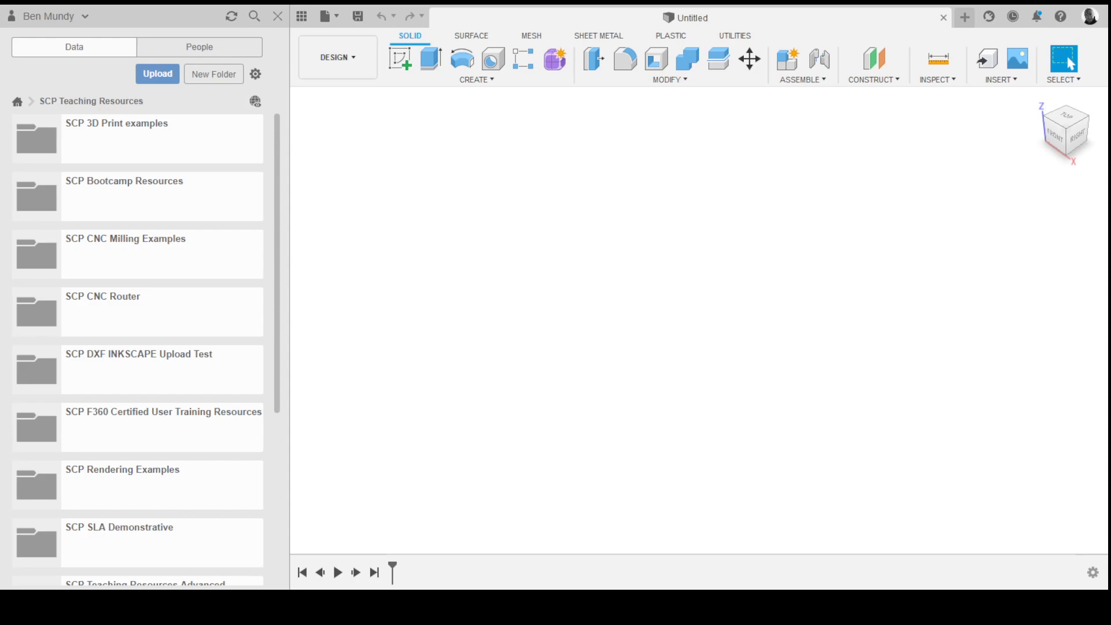
double_click(162, 427)
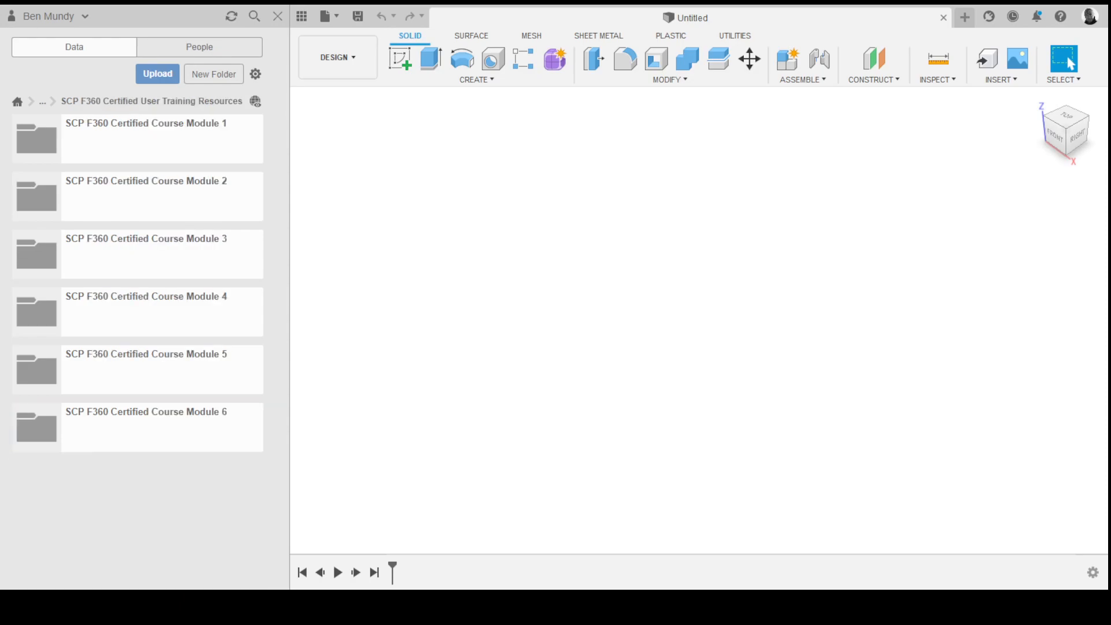
double_click(162, 312)
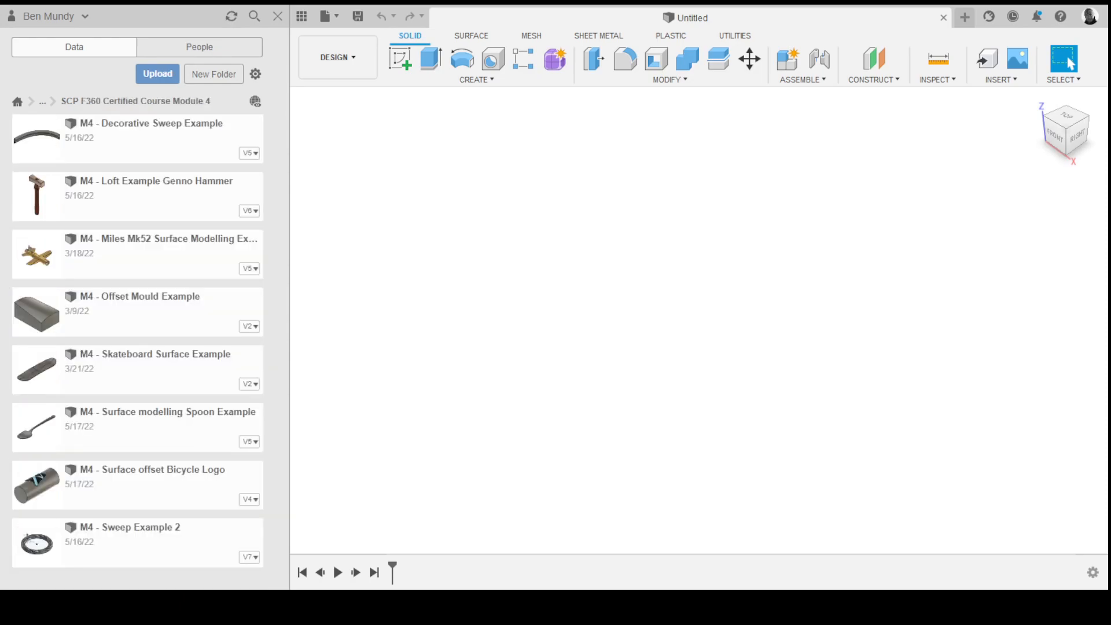
double_click(162, 486)
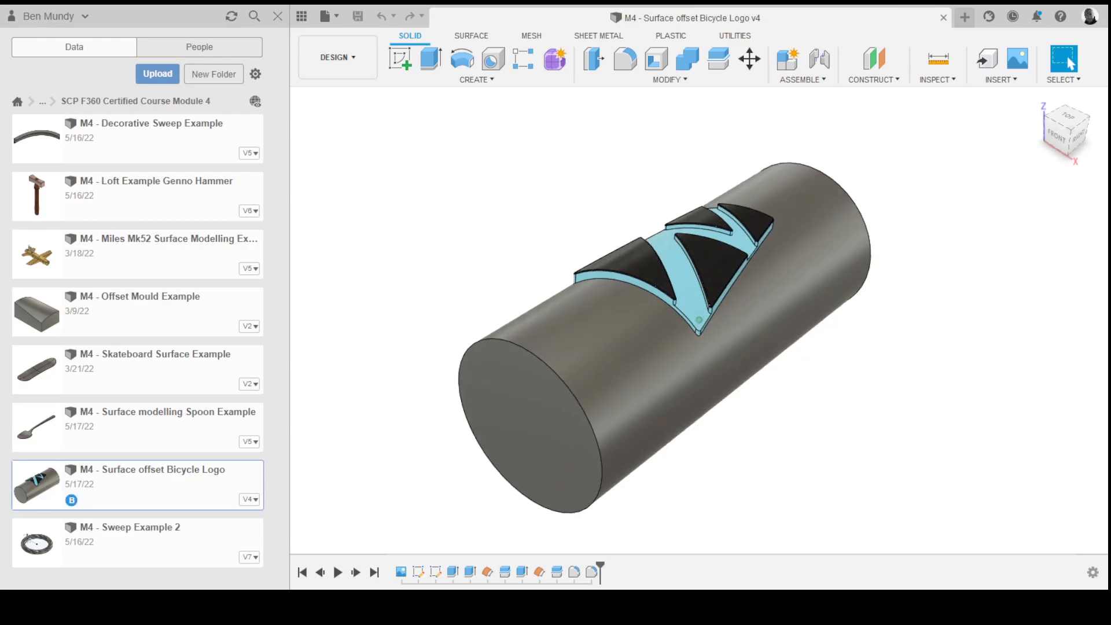
click(278, 16)
- Show the logo sketch and orbit and zoom around the cylinder to examine the offset logo surfaces
shift+middle_drag(533, 278, 614, 313)
shift+middle_drag(545, 292, 543, 292)
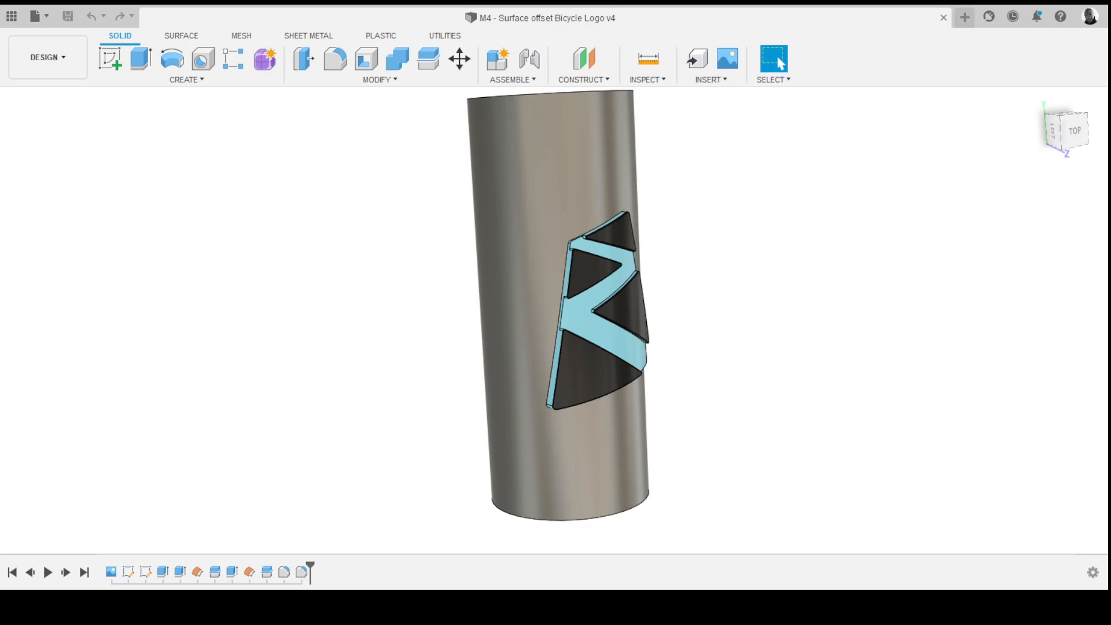
key(v)
shift+middle_drag(554, 320, 618, 323)
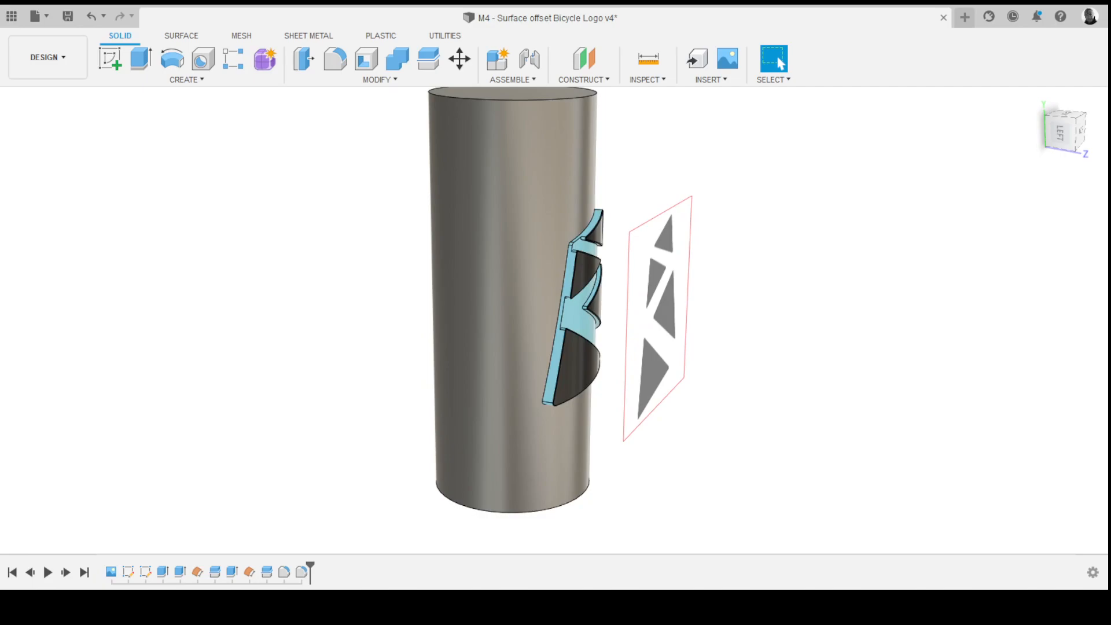
shift+middle_drag(557, 319, 387, 325)
scroll(367, 360, down, 1)
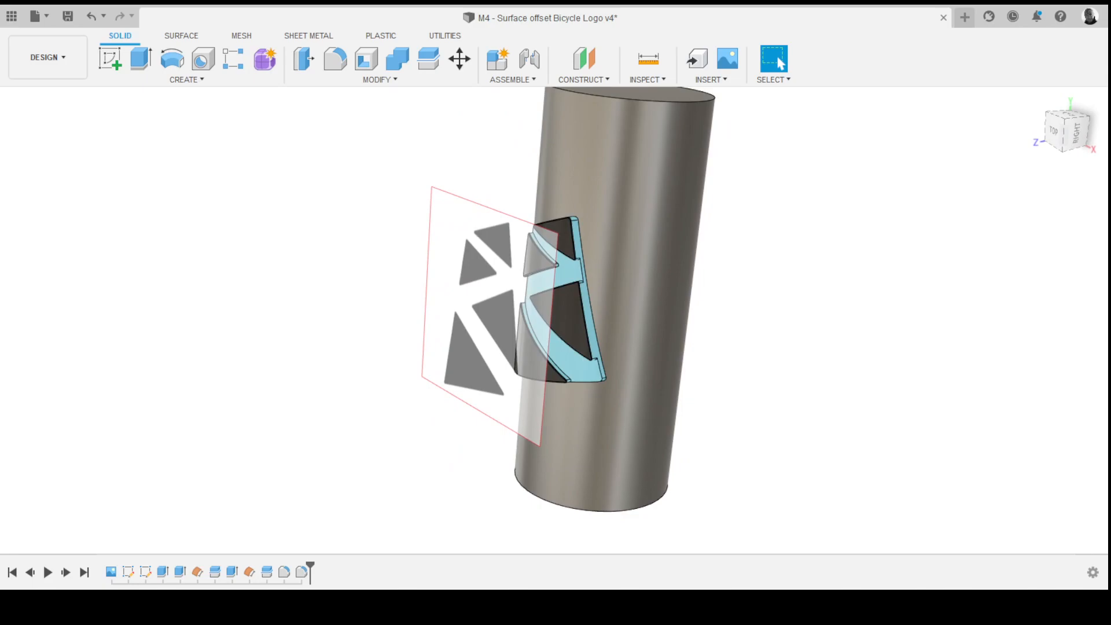